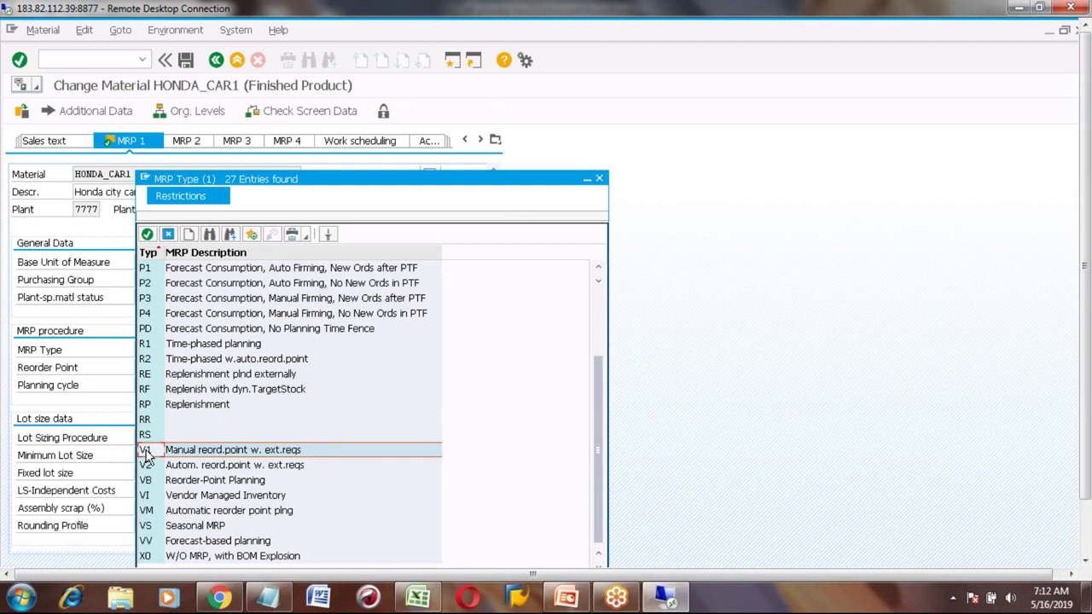
# Choose VB Reorder-Point Planning as the MRP type for material HONDA_CAR1 and confirm the entry.
pyautogui.click(150, 480)
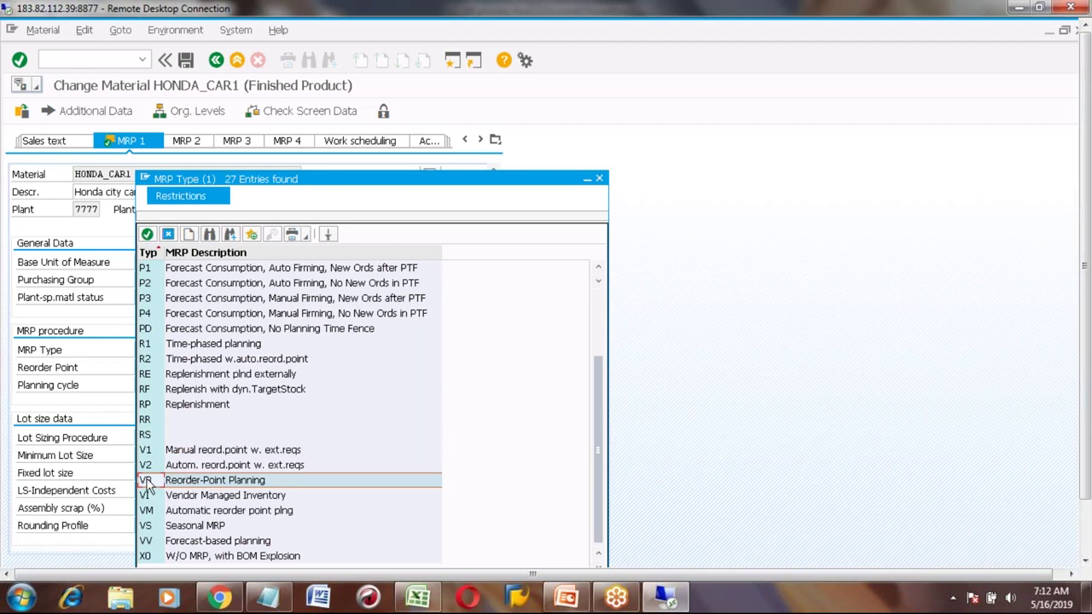
pyautogui.doubleClick(147, 482)
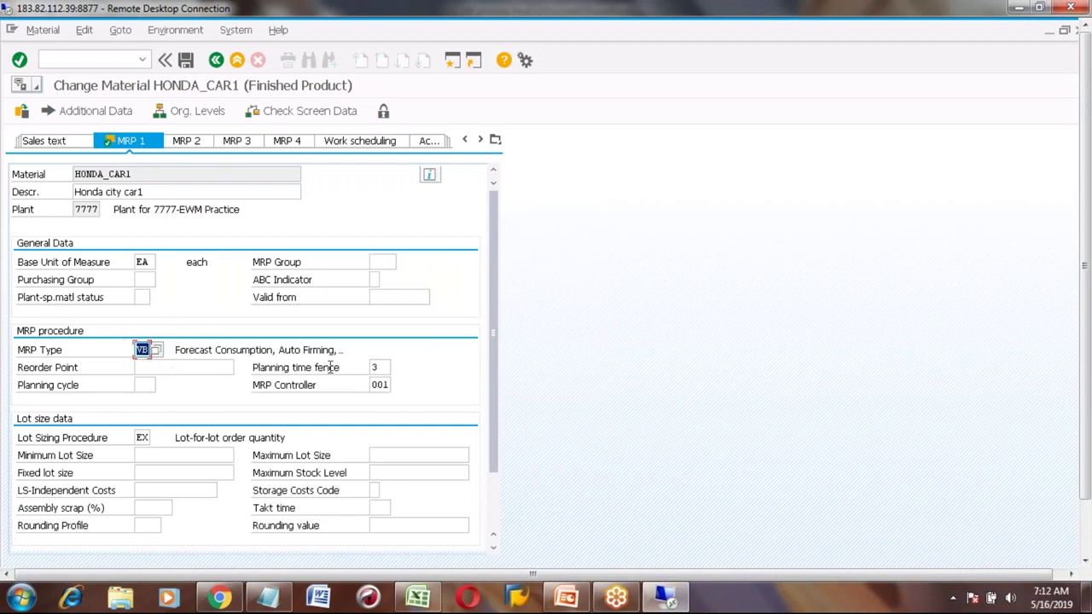
pyautogui.press('Return')
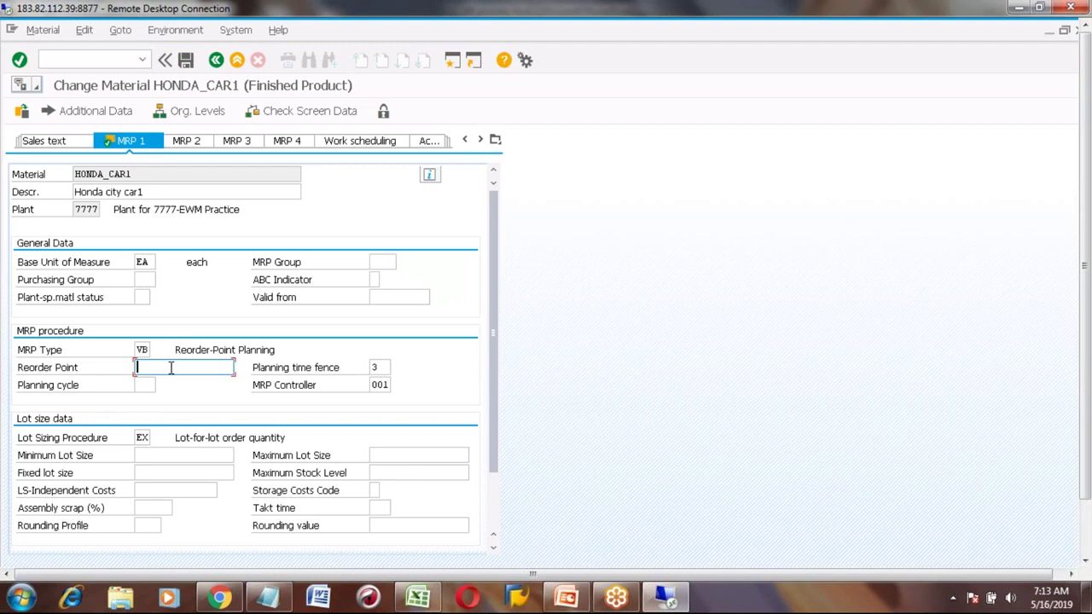
# Set the material's reorder point to 1, cancelling the exit prompt so the record stays open.
pyautogui.click(146, 263)
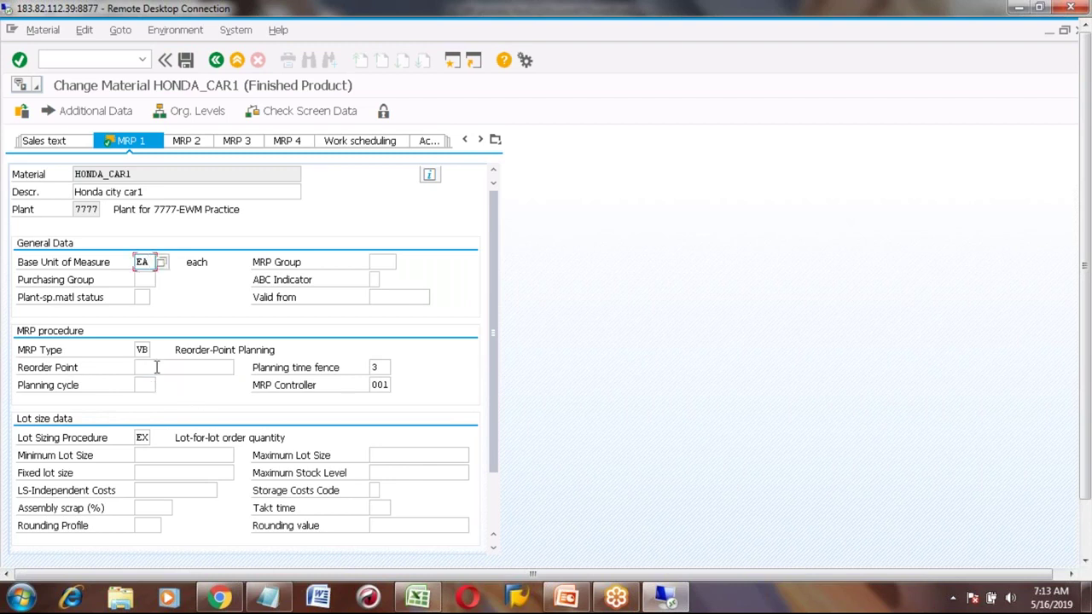
pyautogui.click(156, 367)
pyautogui.write('5')
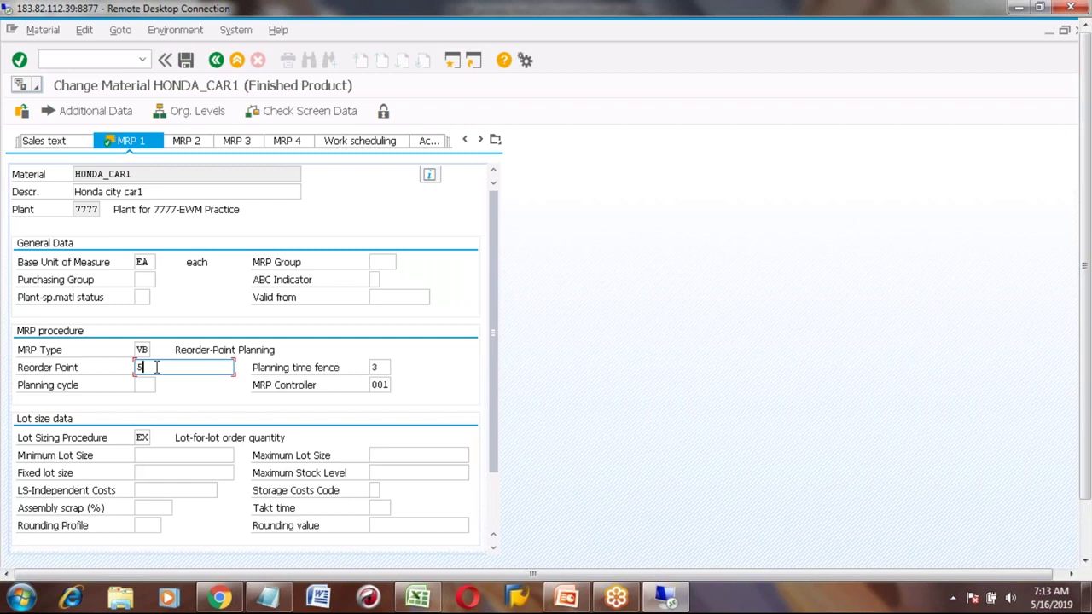
pyautogui.press('Return')
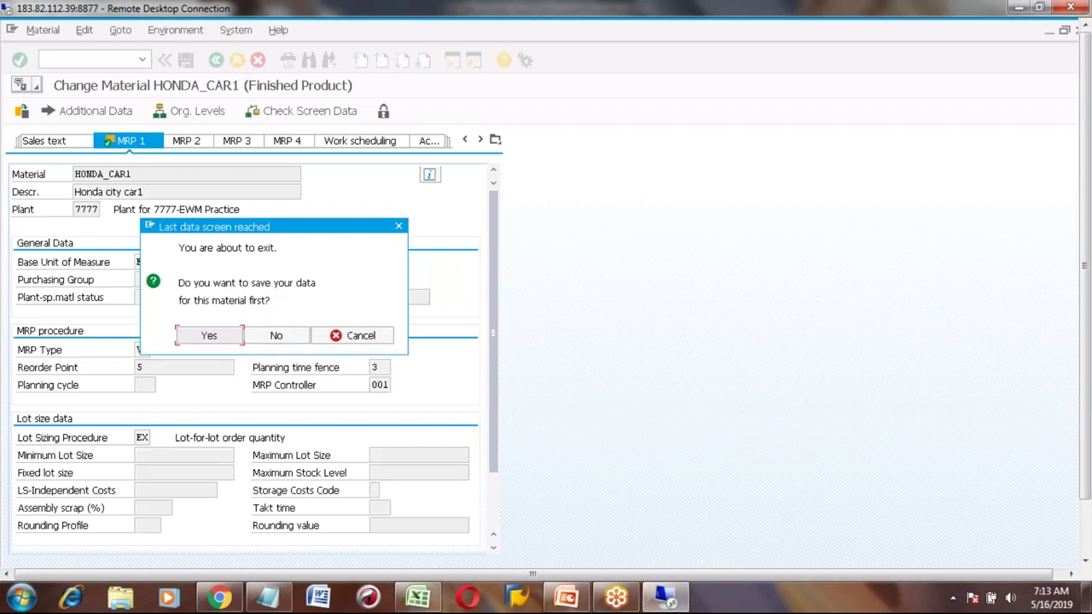
pyautogui.click(355, 335)
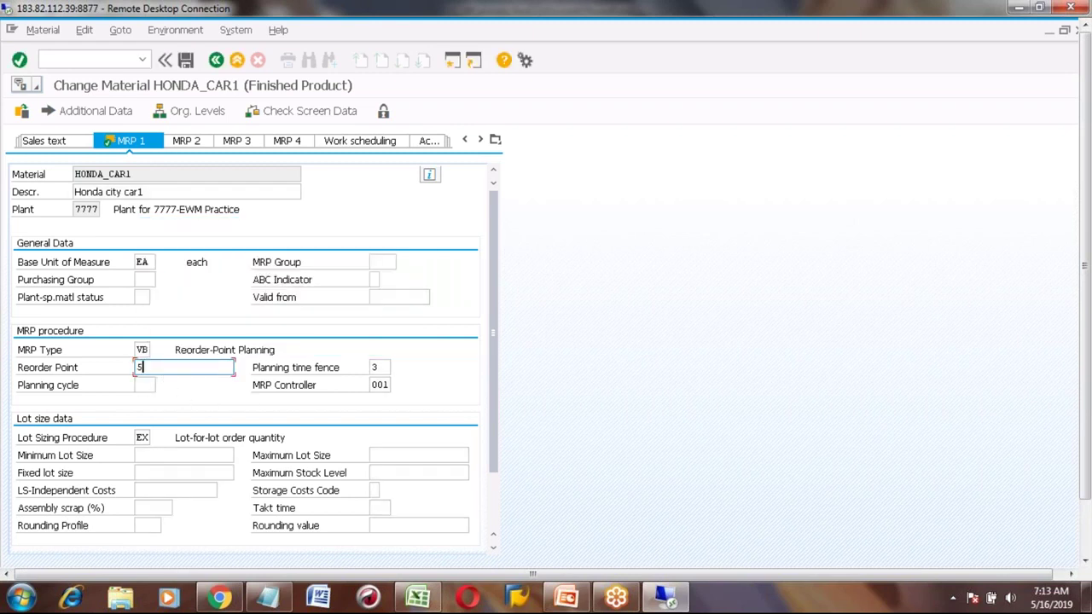
pyautogui.press('BackSpace')
pyautogui.write('1')
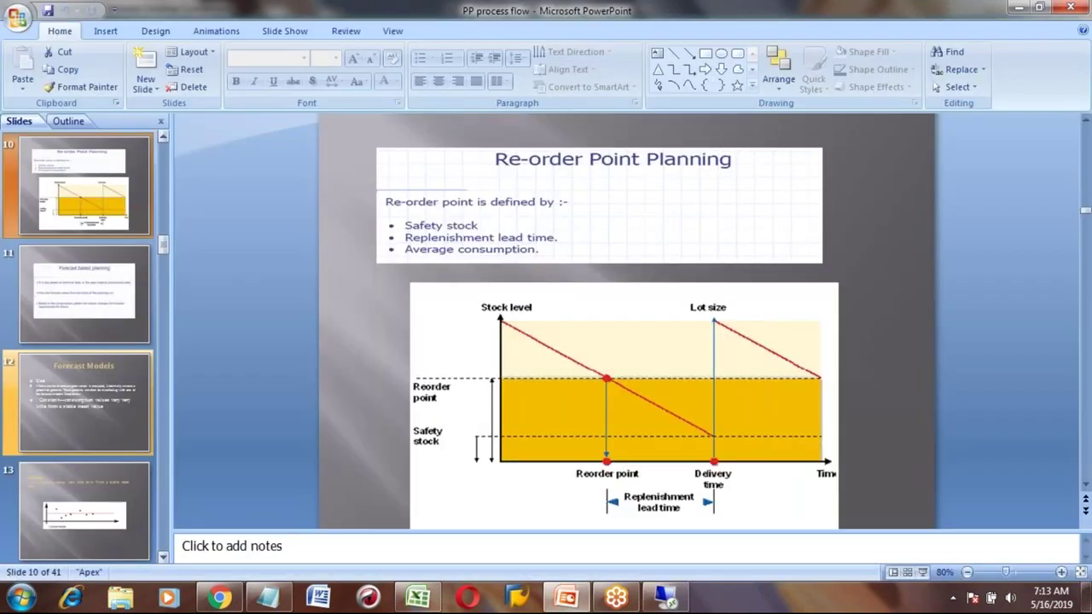
# Switch to the Excel notes workbook and review the consumption based planning section on Sheet1.
pyautogui.hotkey('alt', 'Tab')
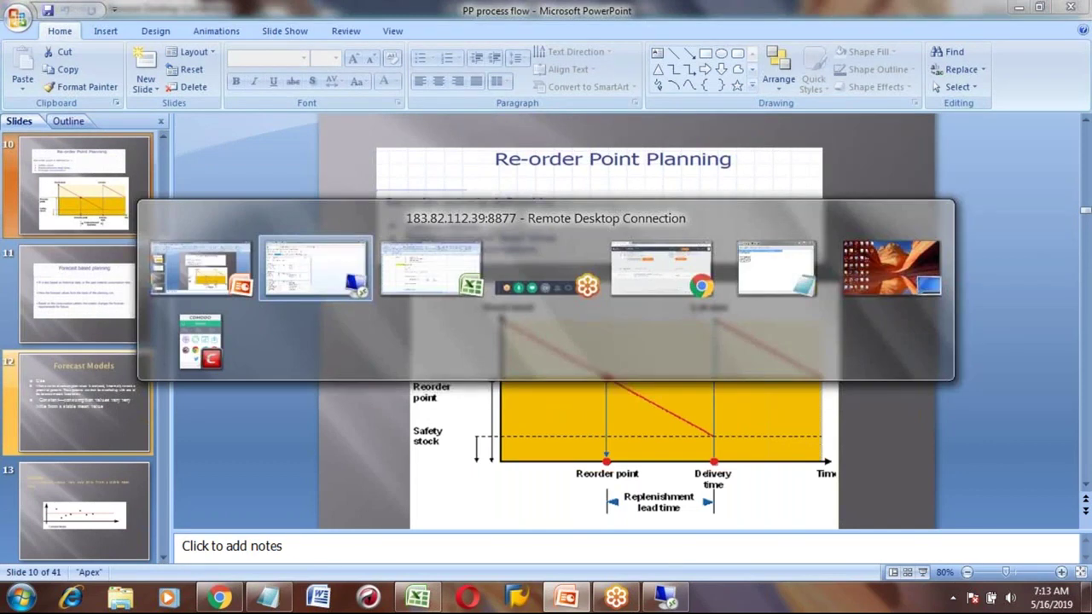
pyautogui.hotkey('alt', 'Tab')
pyautogui.press('Up')
pyautogui.press('Up')
pyautogui.press('Up')
pyautogui.press('Left')
pyautogui.press('Left')
pyautogui.press('Left')
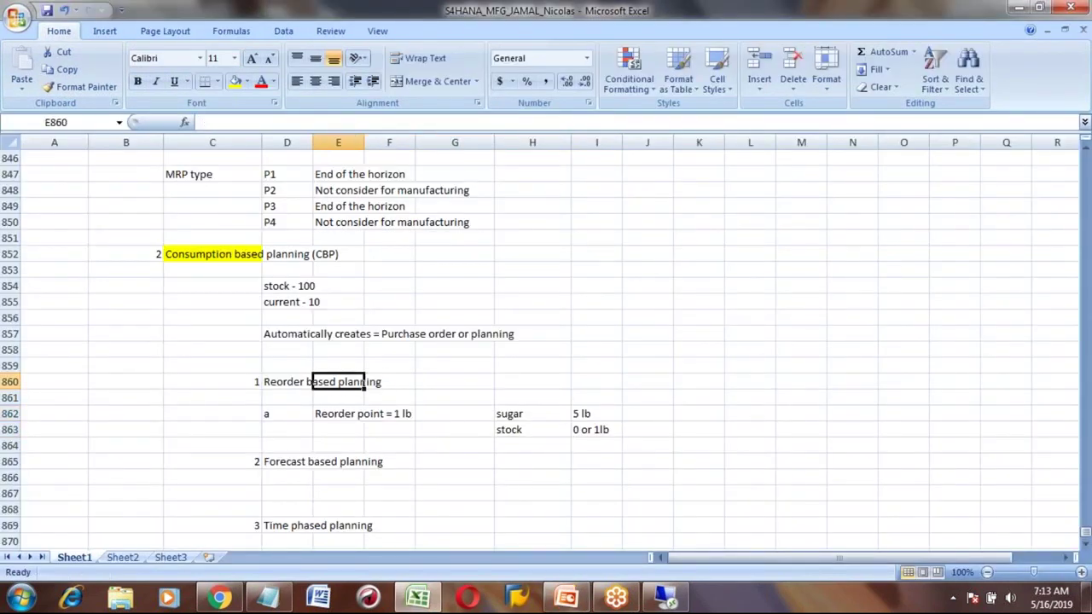
pyautogui.press('Left')
pyautogui.press('Left')
pyautogui.press('Right')
pyautogui.press('Down')
pyautogui.press('Down')
pyautogui.press('Down')
pyautogui.press('Down')
pyautogui.press('Down')
pyautogui.press('Down')
pyautogui.press('Down')
pyautogui.press('Down')
pyautogui.press('Down')
pyautogui.press('Down')
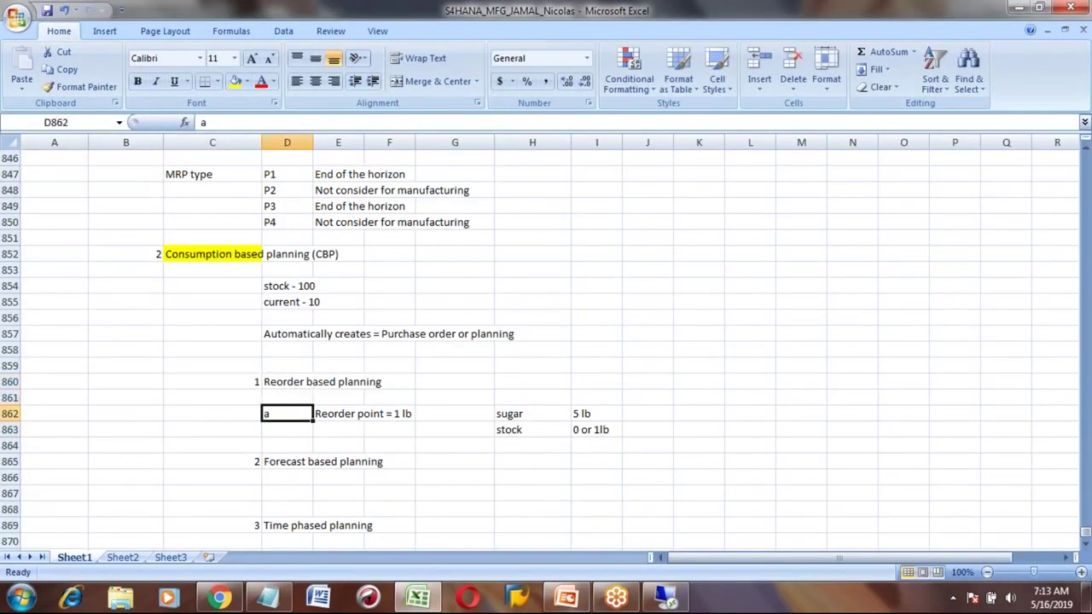
pyautogui.press('Down')
pyautogui.press('Down')
pyautogui.press('Down')
pyautogui.press('Down')
pyautogui.press('Down')
pyautogui.press('Down')
pyautogui.press('Down')
pyautogui.press('Down')
pyautogui.press('Down')
pyautogui.press('Down')
pyautogui.press('Down')
pyautogui.press('Down')
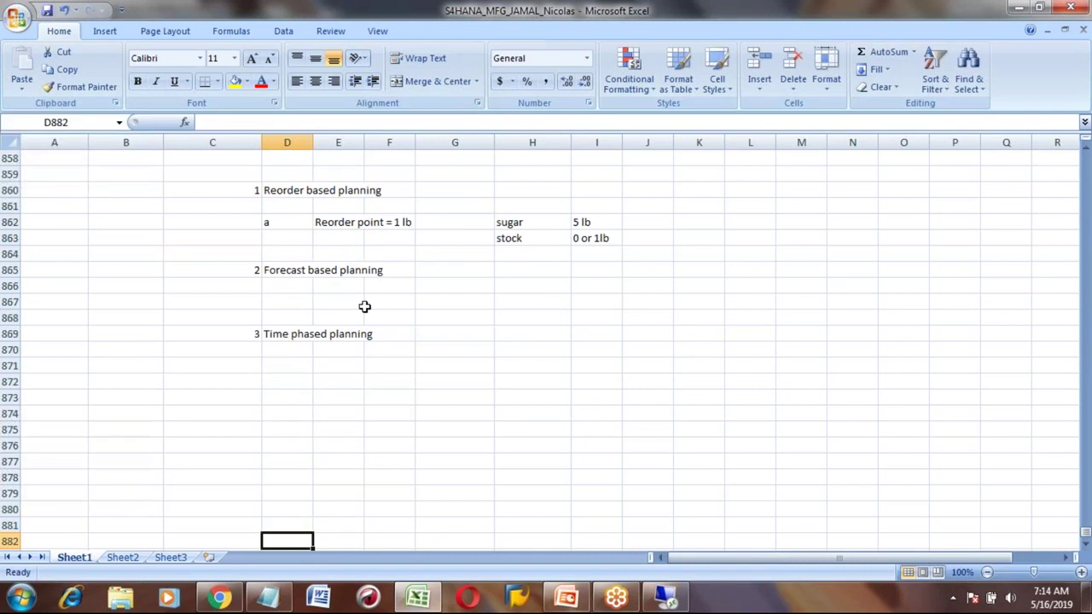
# Examine the reorder, forecast and time phased planning headings in rows 860 to 869.
pyautogui.click(270, 271)
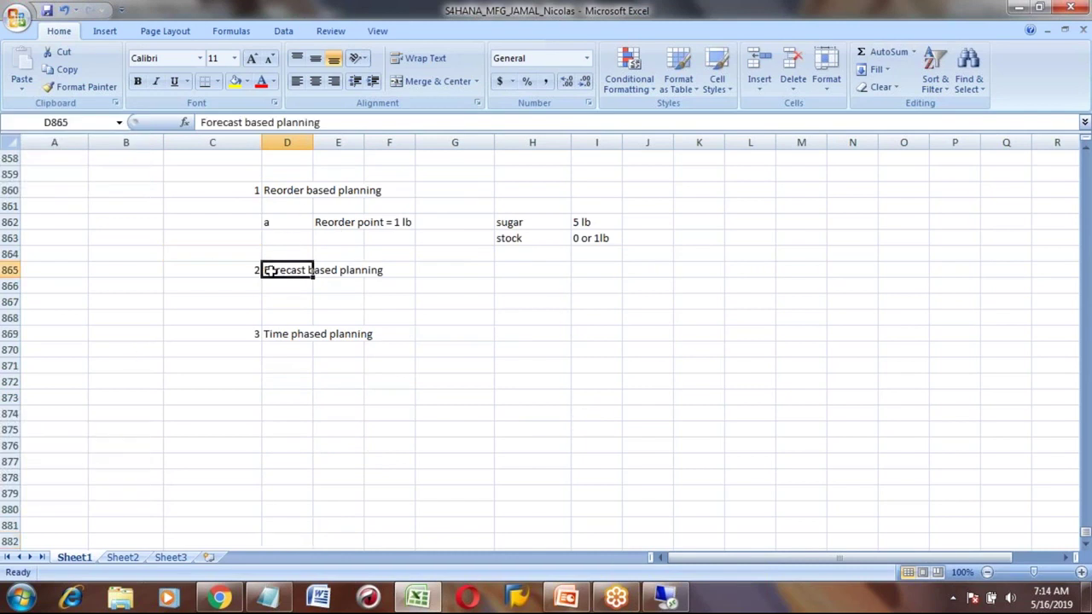
pyautogui.hotkey('shift', 'Down')
pyautogui.hotkey('shift', 'Down')
pyautogui.hotkey('shift', 'Down')
pyautogui.hotkey('shift', 'Down')
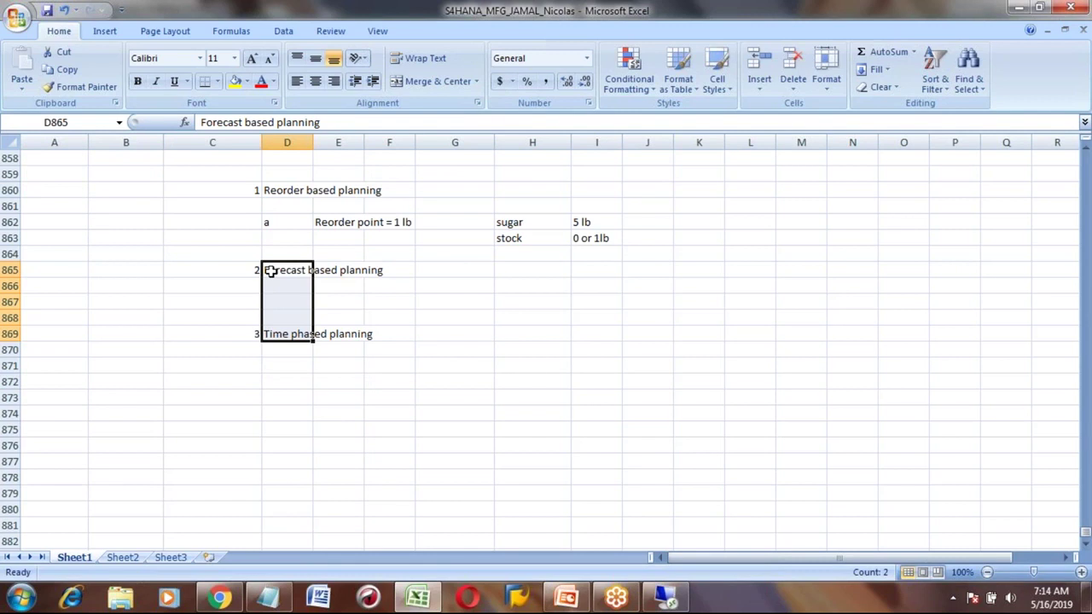
pyautogui.press('Up')
pyautogui.press('Up')
pyautogui.press('Up')
pyautogui.press('Up')
pyautogui.press('Up')
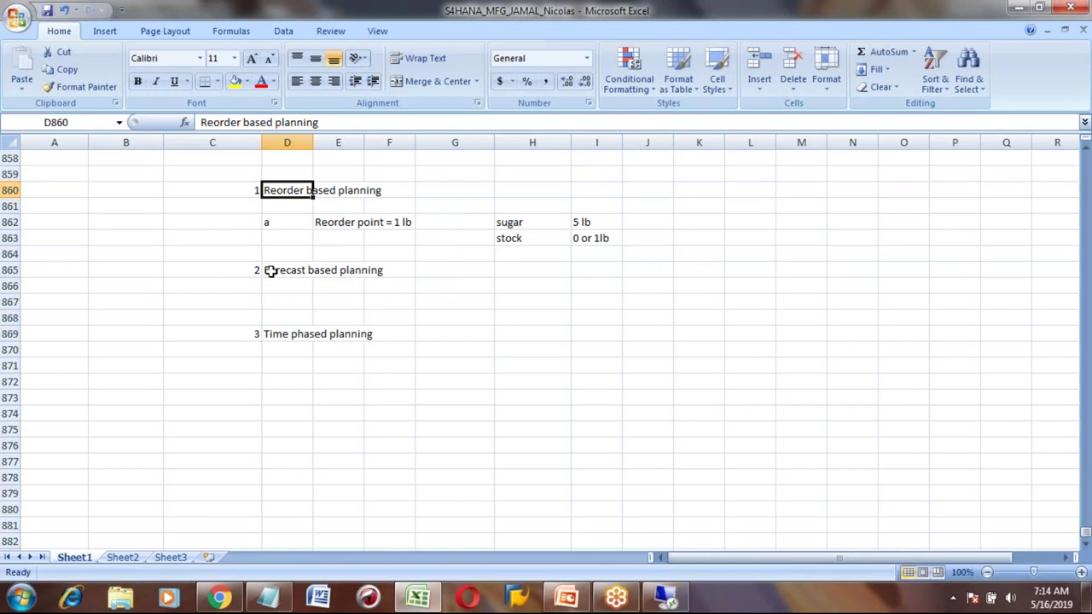
pyautogui.click(285, 271)
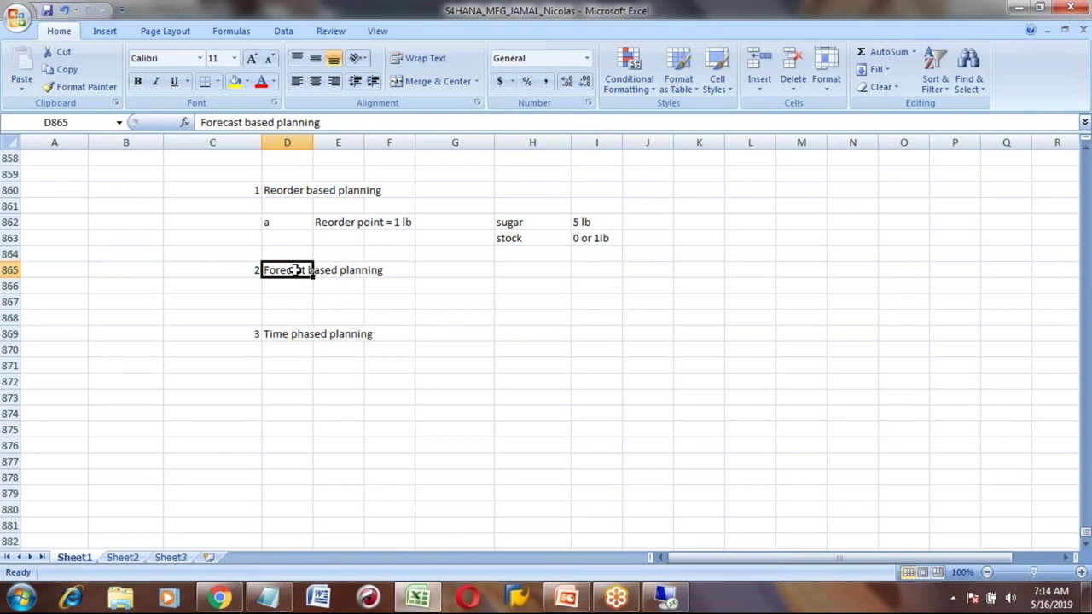
pyautogui.press('Down')
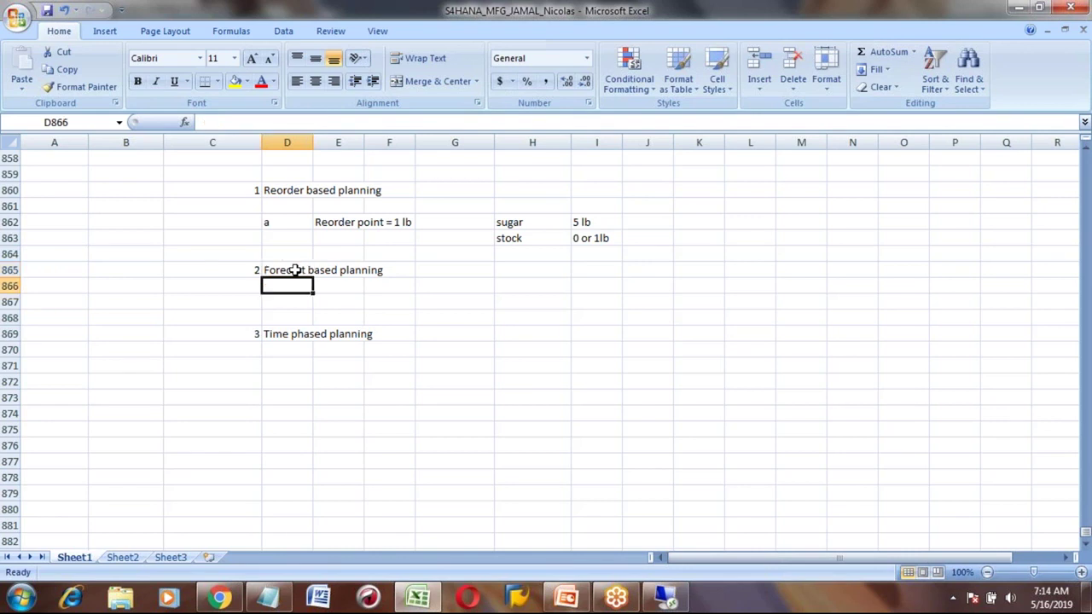
# Move the numbered "Time phased planning" heading from C869:D869 down to row 872.
pyautogui.click(295, 270)
pyautogui.press('Down')
pyautogui.press('Down')
pyautogui.press('Down')
pyautogui.press('Down')
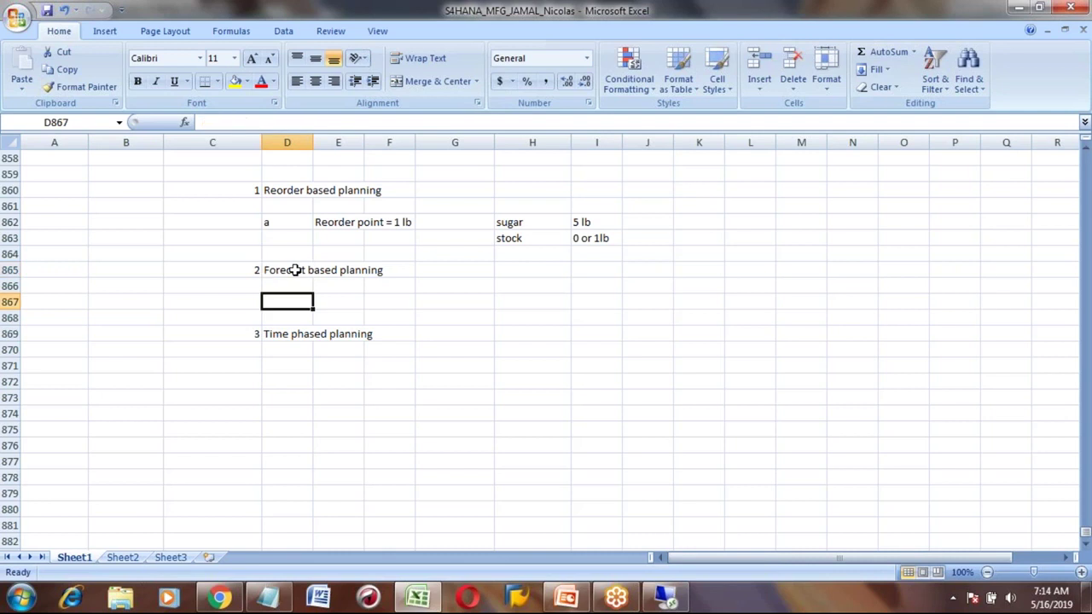
pyautogui.press('Left')
pyautogui.hotkey('shift', 'Right')
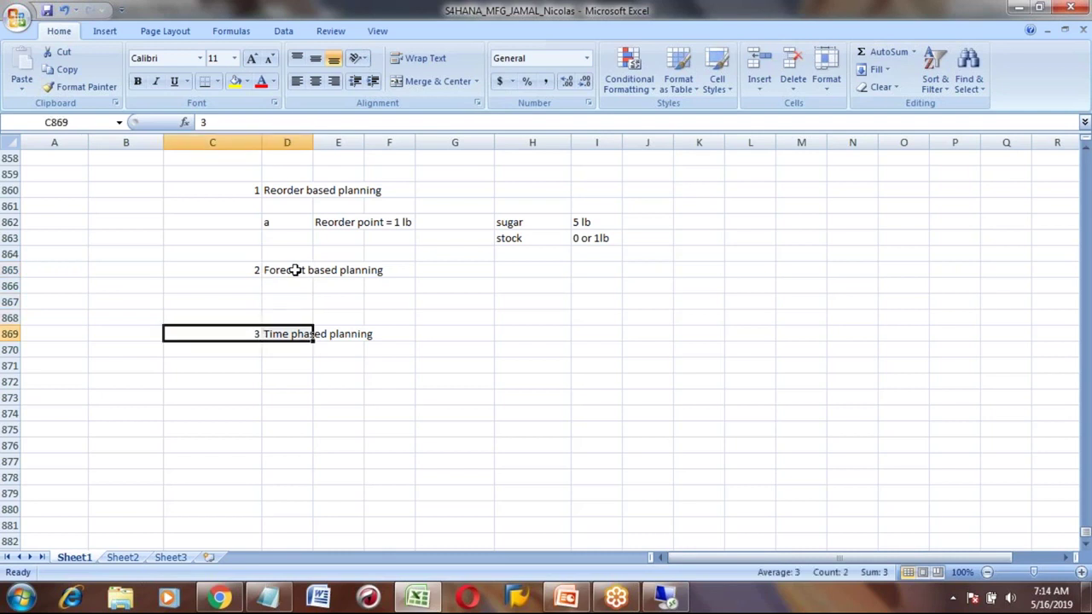
pyautogui.hotkey('ctrl', 'x')
pyautogui.press('Down')
pyautogui.press('Down')
pyautogui.press('Down')
pyautogui.hotkey('ctrl', 'v')
# Enter the dates 1/1, 2/1, 3/1 and 4/1 in cells D867 to G867 under Forecast based planning.
pyautogui.press('Up')
pyautogui.press('Up')
pyautogui.press('Up')
pyautogui.press('Up')
pyautogui.press('Up')
pyautogui.press('Right')
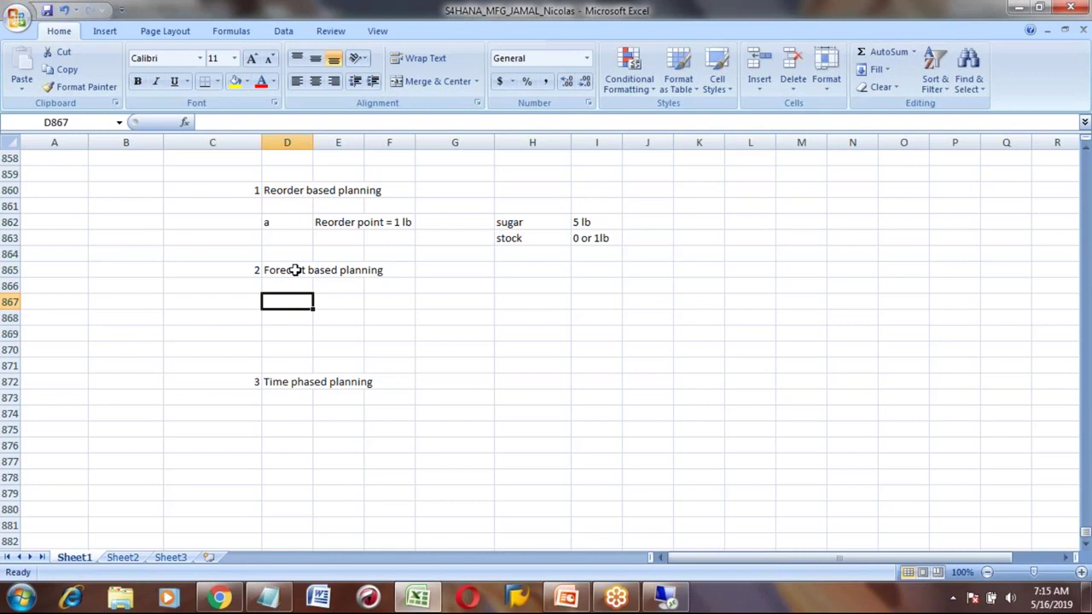
pyautogui.write('1/1')
pyautogui.press('Return')
pyautogui.press('Up')
pyautogui.press('Right')
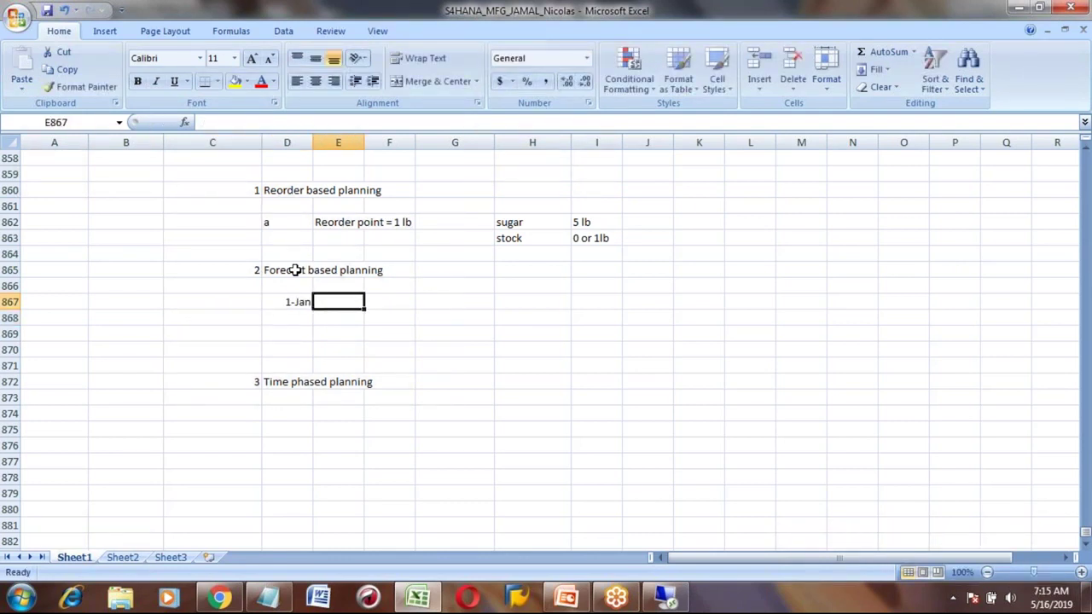
pyautogui.write('2/1')
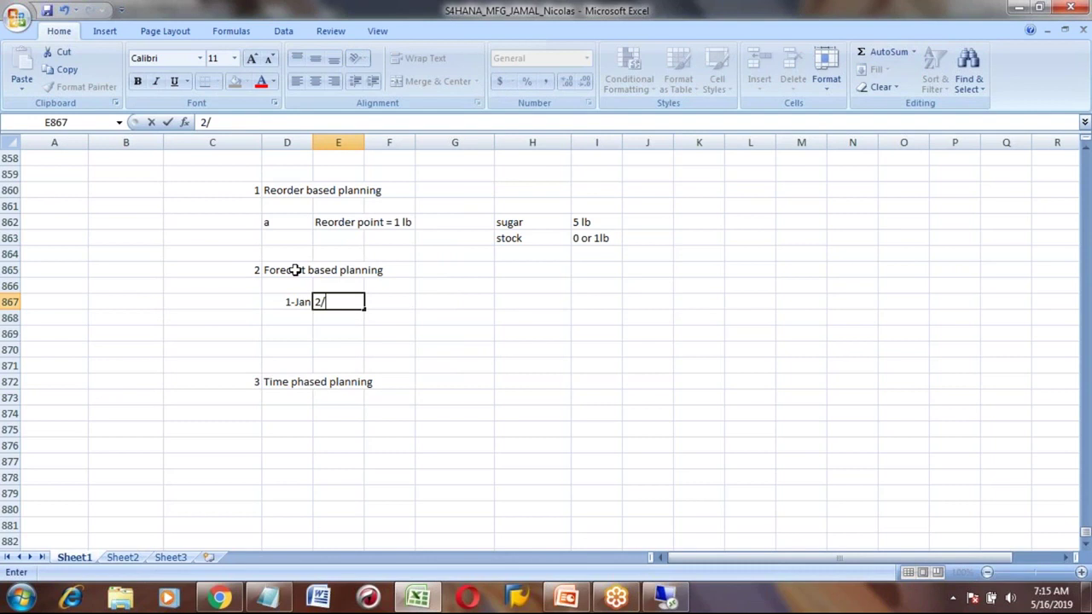
pyautogui.press('Right')
pyautogui.write('3/1')
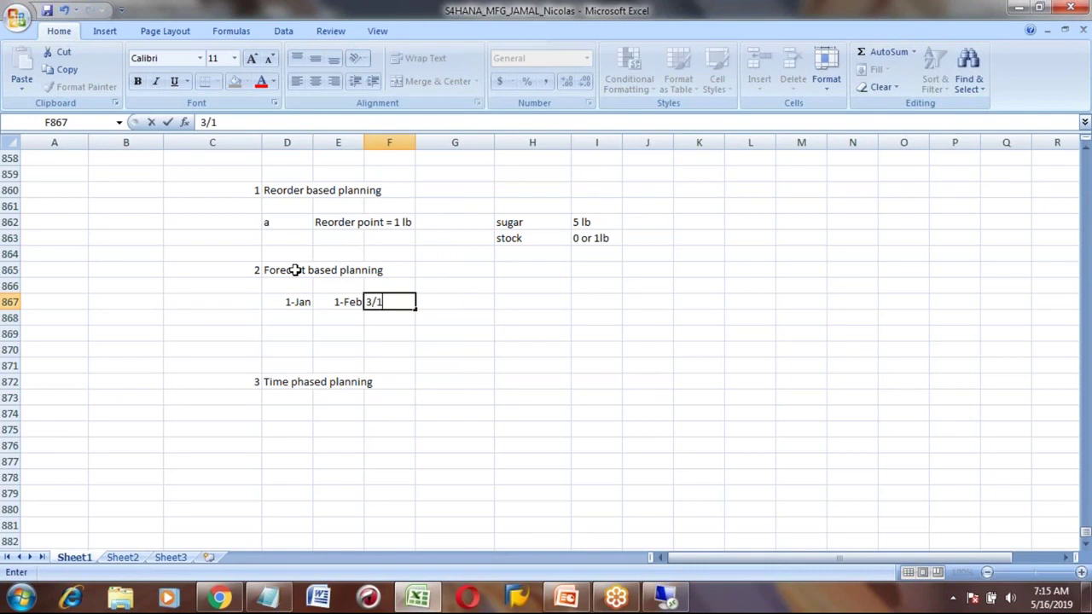
pyautogui.press('Right')
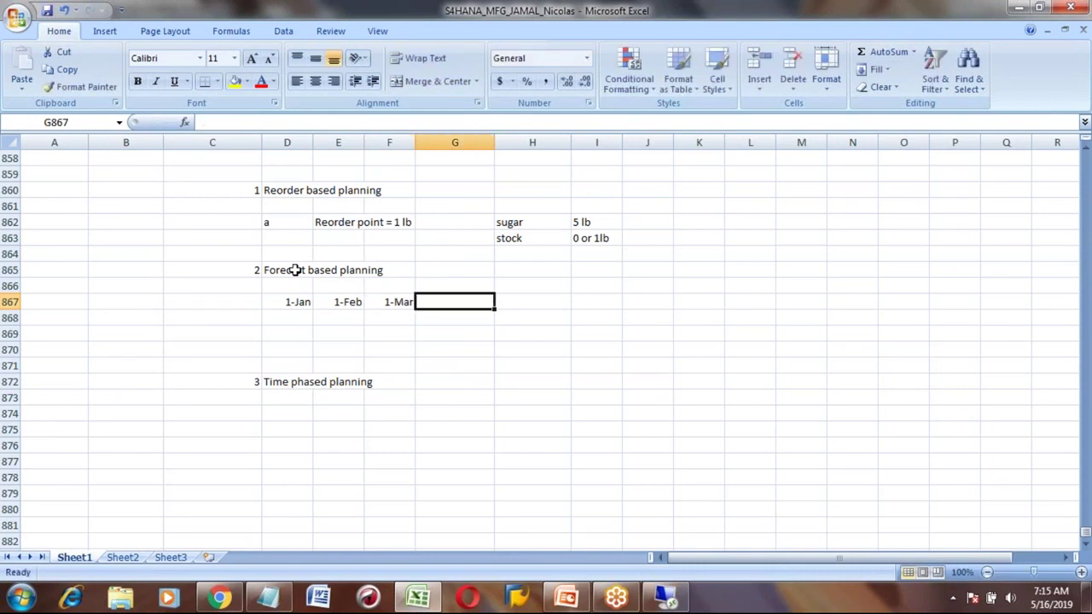
pyautogui.write('4/1')
pyautogui.press('Return')
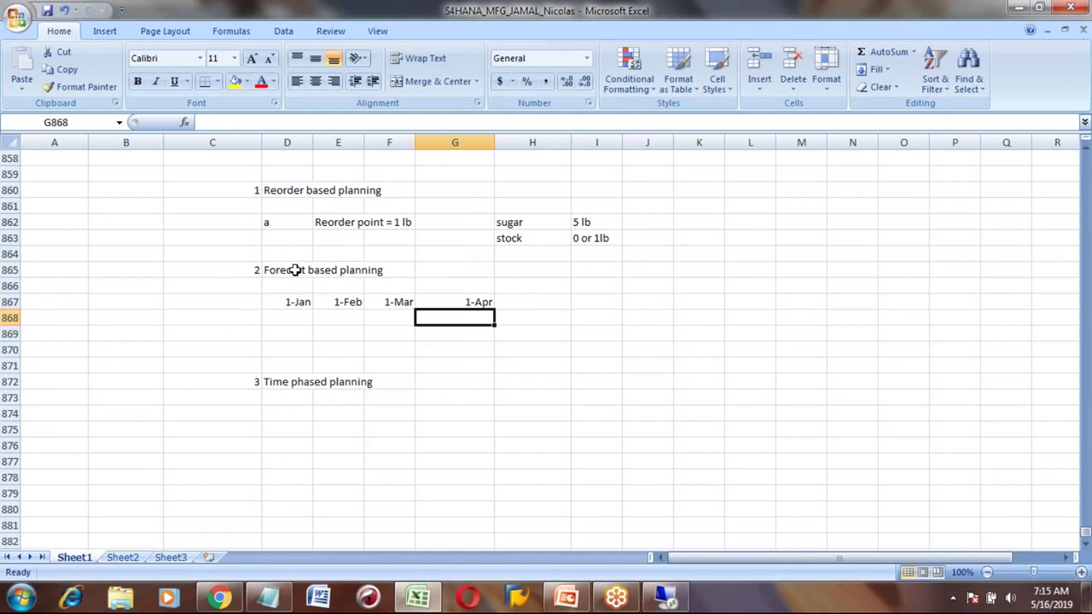
pyautogui.press('Up')
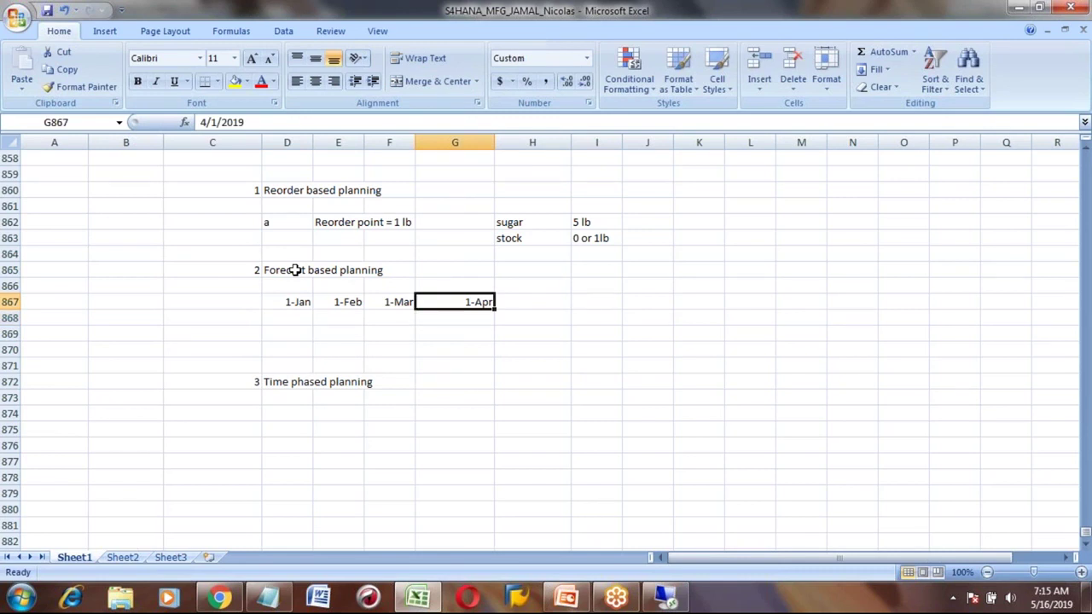
# Continue the date row with 1/5, 1/6 and 7/1 in cells H867 to J867.
pyautogui.press('Right')
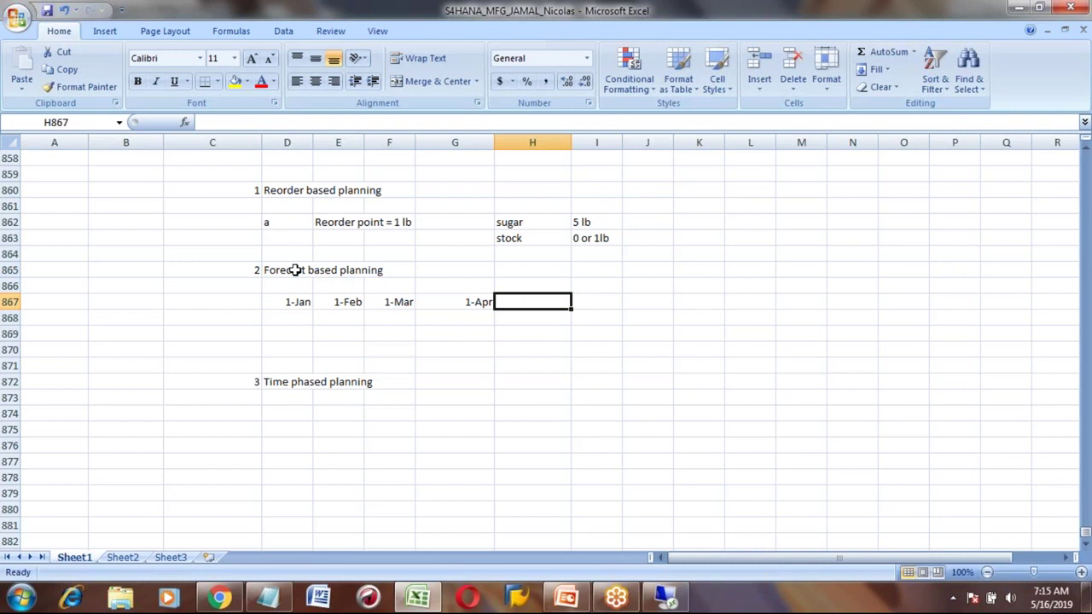
pyautogui.write('1/5')
pyautogui.press('Right')
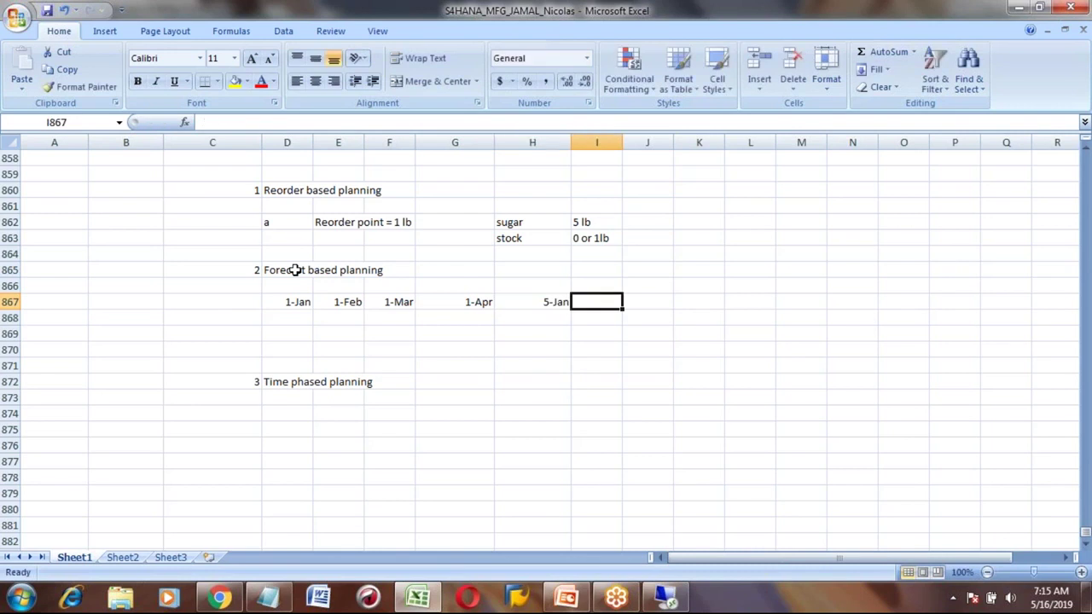
pyautogui.write('1/6-Jan')
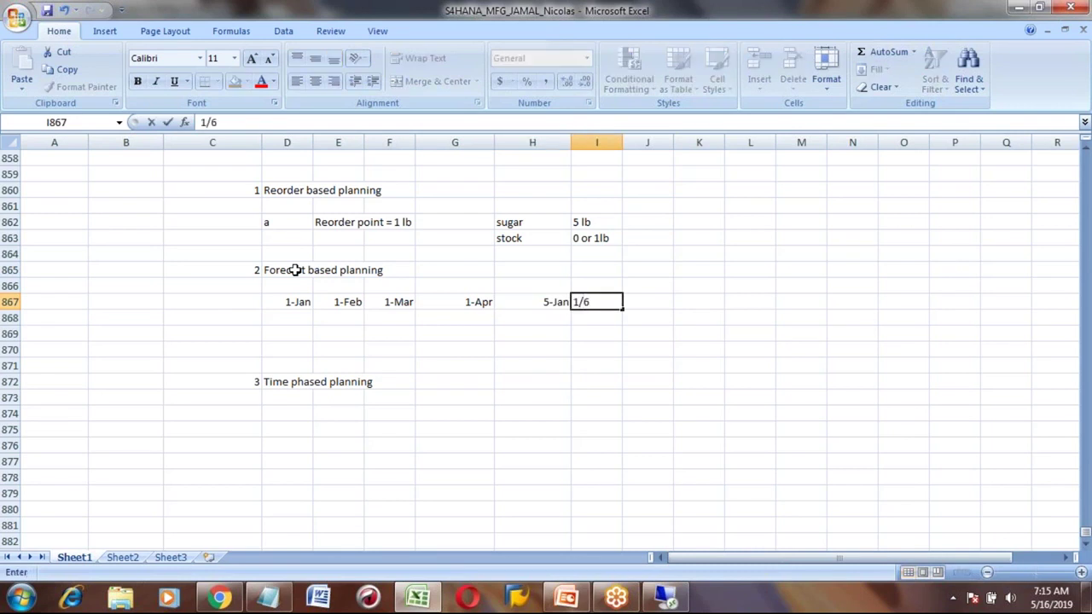
pyautogui.press('Right')
pyautogui.write('7/1')
pyautogui.press('Return')
pyautogui.press('Up')
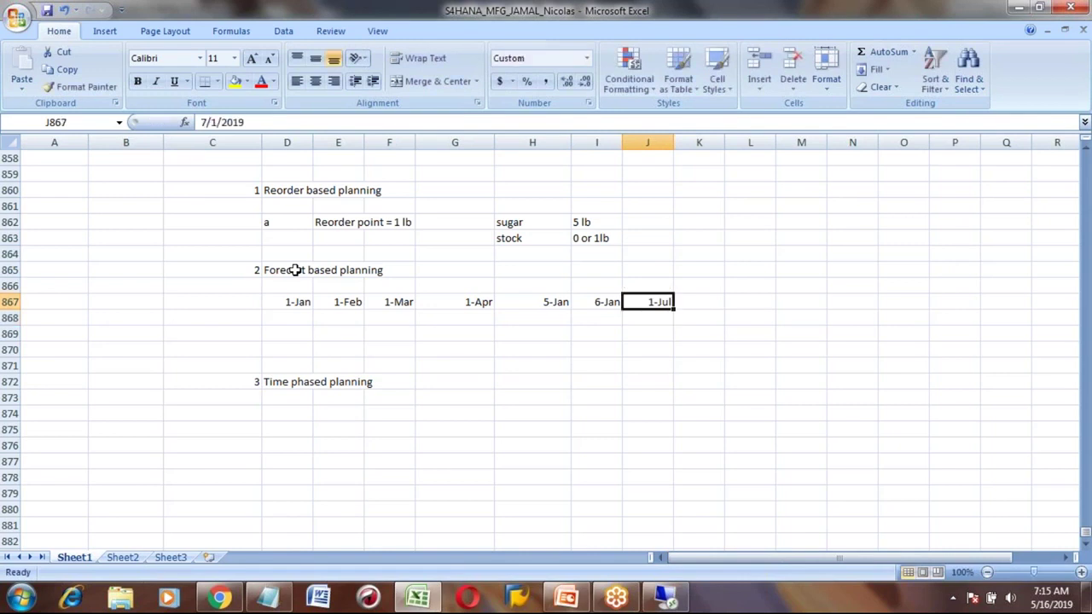
# Fill the last three dates, cells H867 to J867, with yellow.
pyautogui.press('Left')
pyautogui.press('Left')
pyautogui.hotkey('shift', 'Right')
pyautogui.hotkey('shift', 'Right')
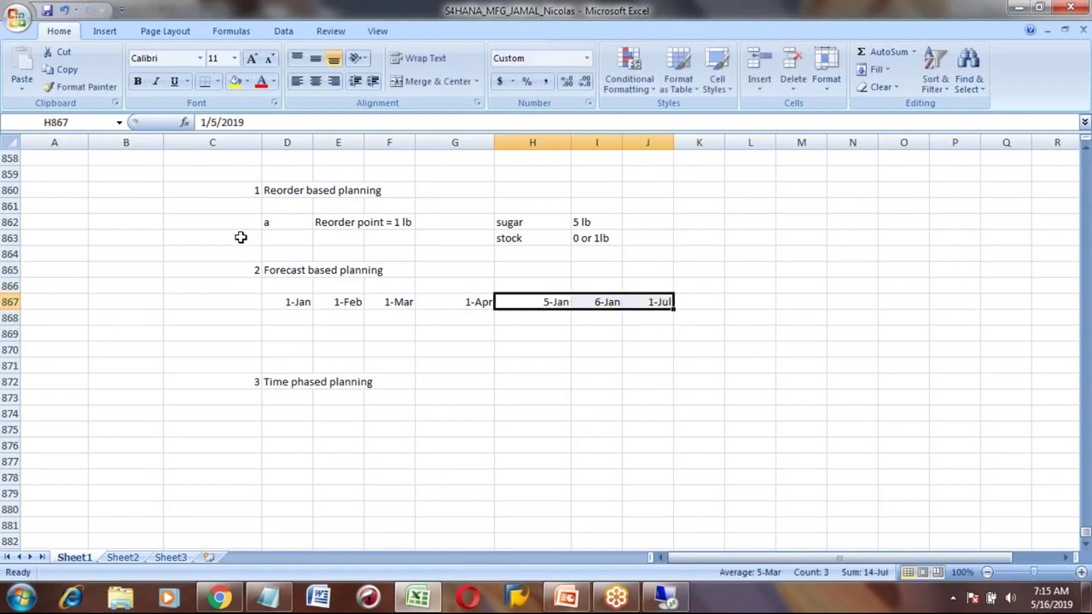
pyautogui.click(235, 82)
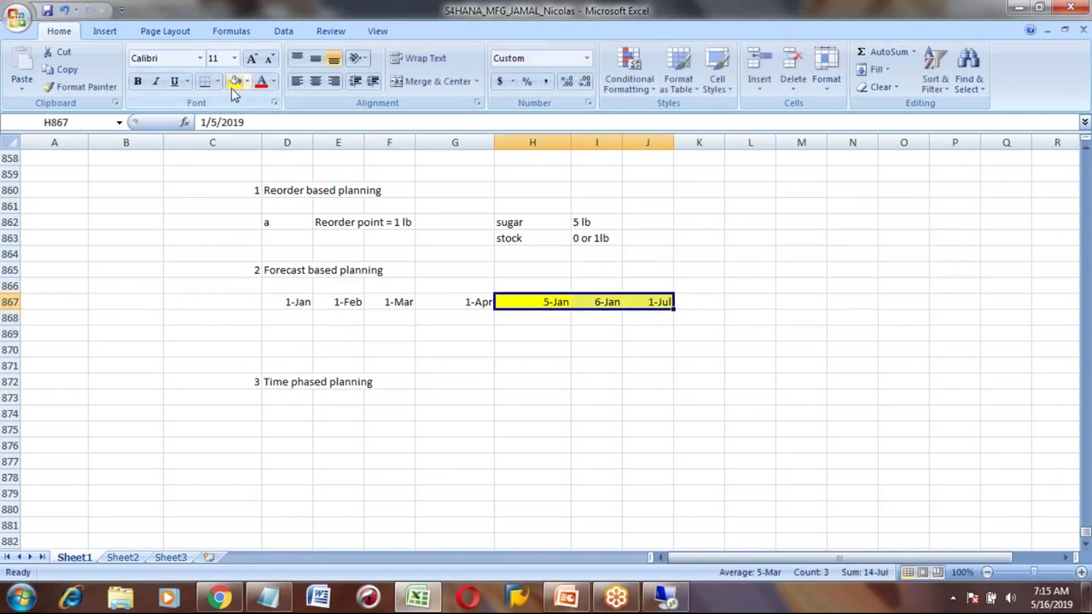
# Examine the forecast date row, going from the first four dates to the yellow cells H867:J867.
pyautogui.click(290, 313)
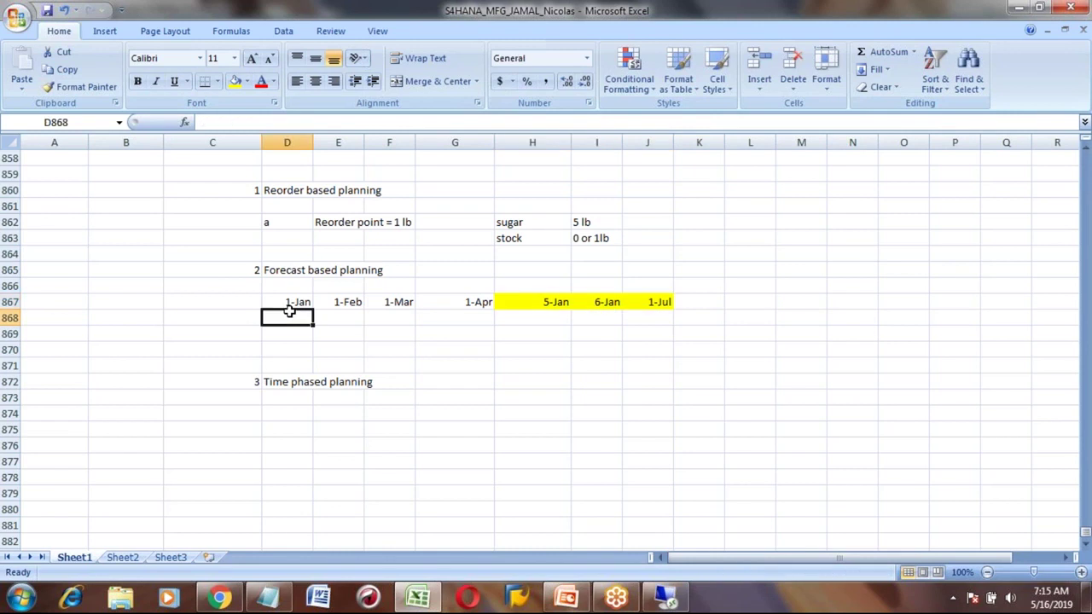
pyautogui.press('Right')
pyautogui.press('Right')
pyautogui.press('Right')
pyautogui.press('Right')
pyautogui.press('Right')
pyautogui.press('Up')
pyautogui.press('Left')
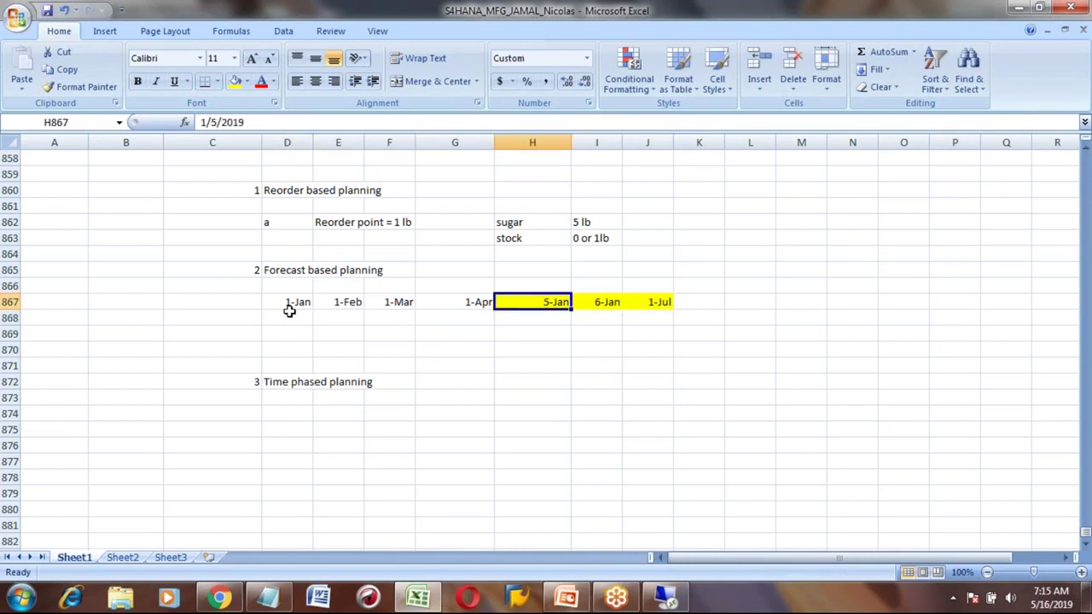
pyautogui.hotkey('shift', 'Right')
pyautogui.hotkey('shift', 'Right')
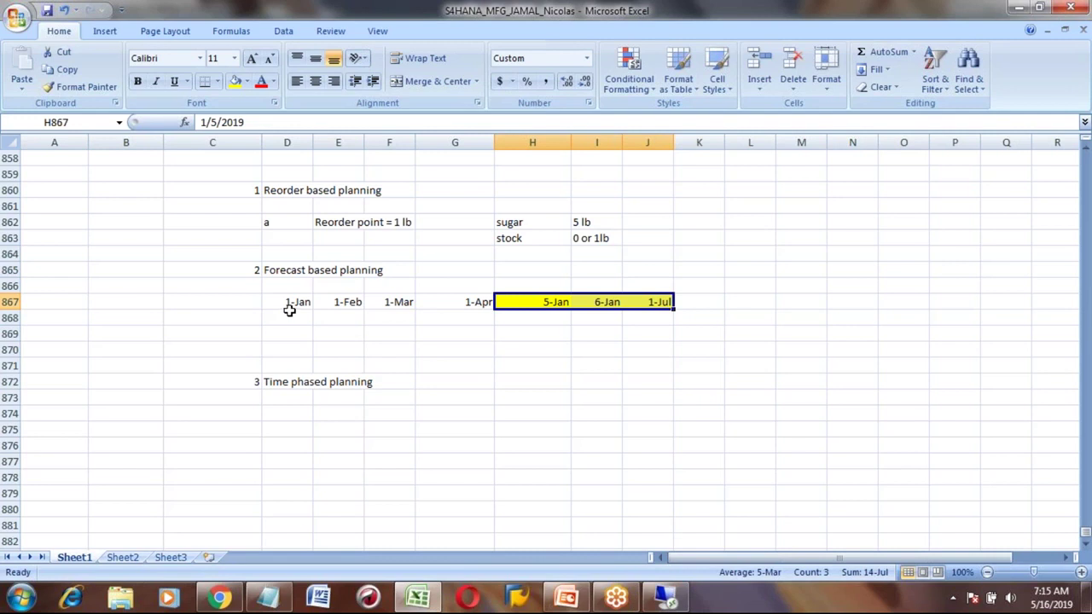
# Label the row beneath the forecast dates by entering ex in cell C868.
pyautogui.click(290, 271)
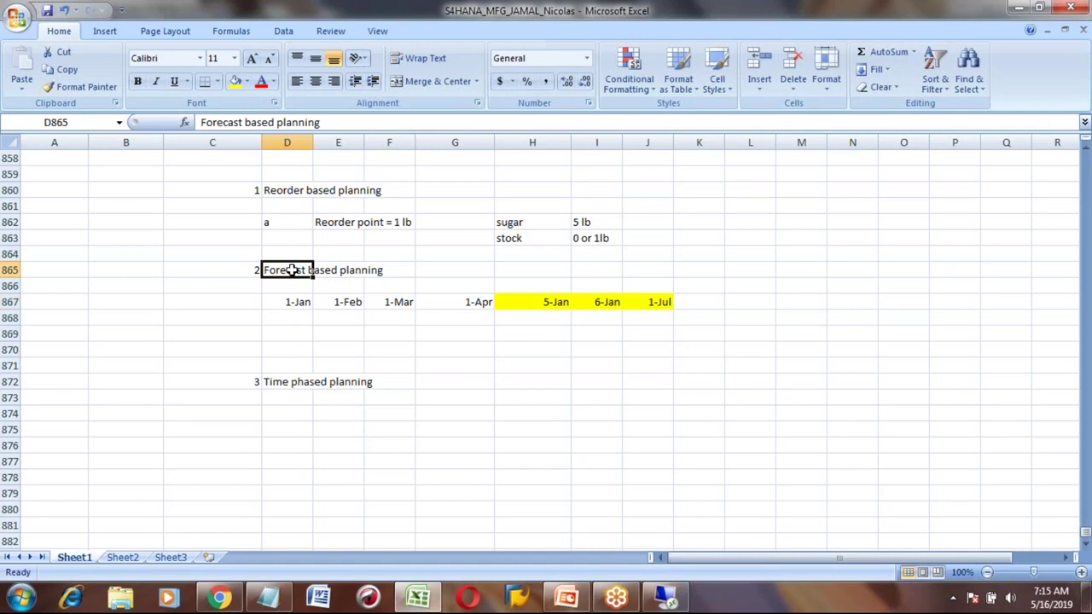
pyautogui.click(233, 314)
pyautogui.press('Return')
pyautogui.press('Up')
pyautogui.press('Right')
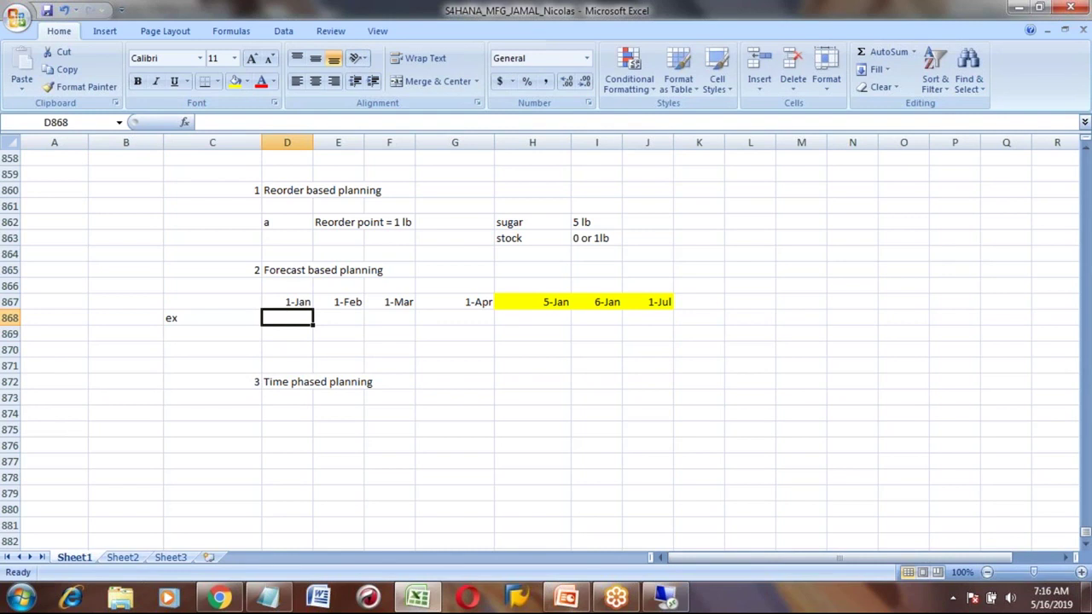
# Enter the quantities 100, 90, 105 and 101 in cells D868 to G868 under the first four dates.
pyautogui.write('100')
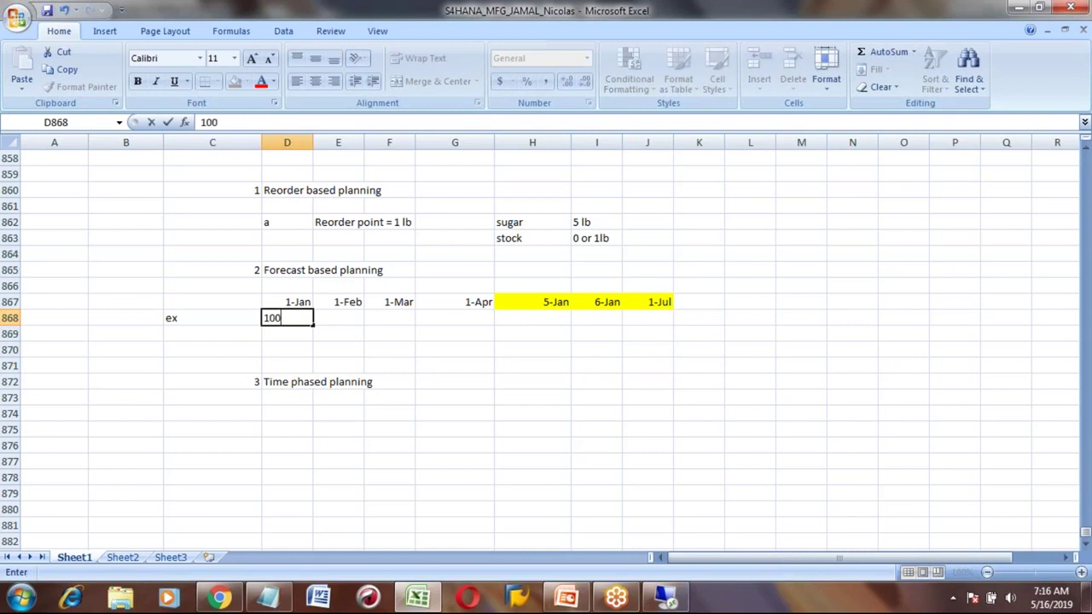
pyautogui.press('Tab')
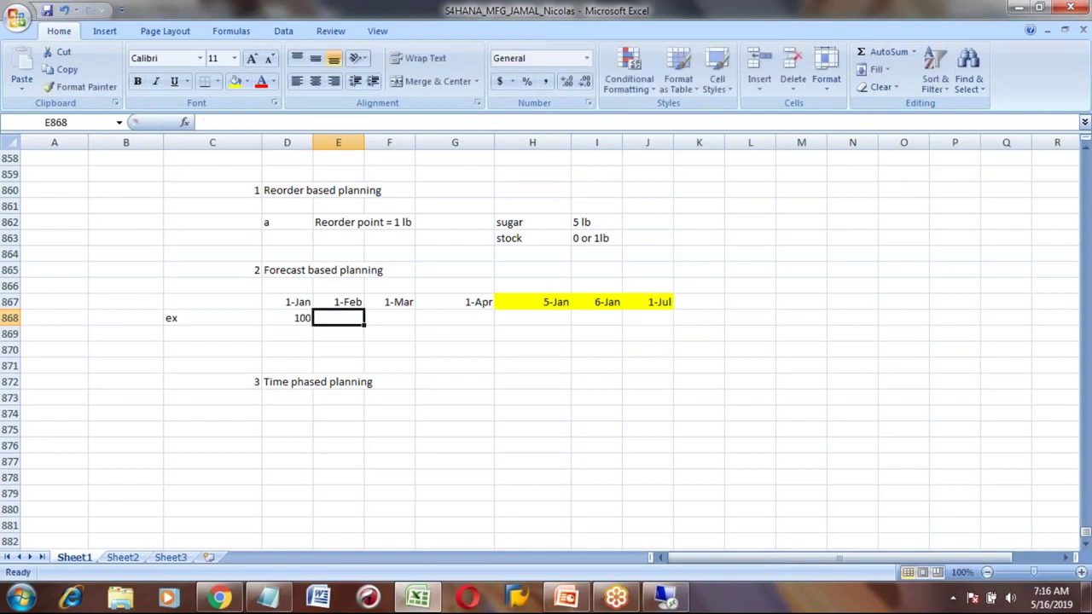
pyautogui.write('90')
pyautogui.press('Tab')
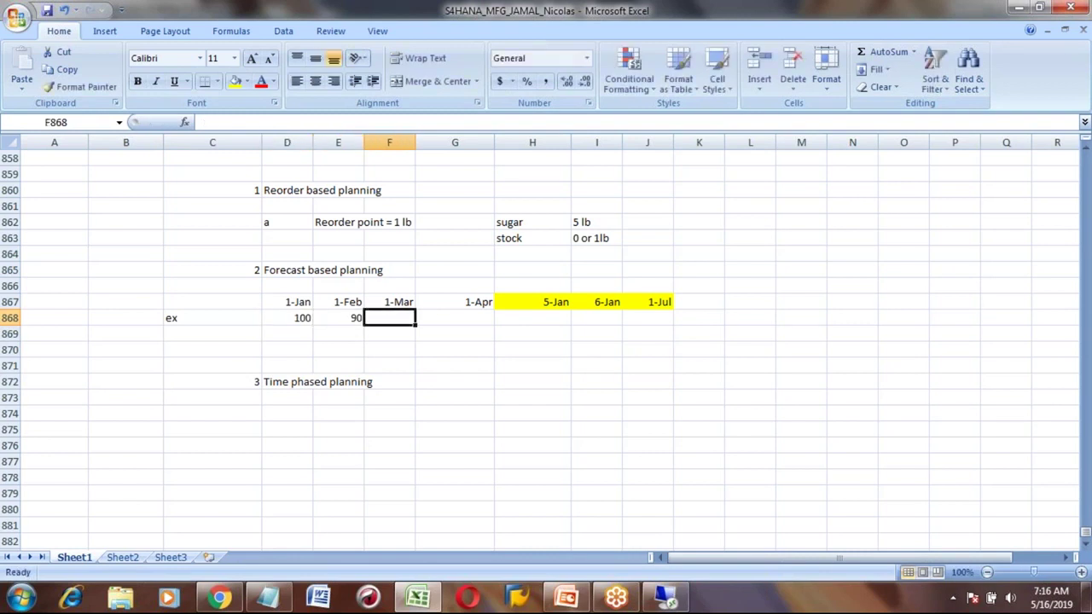
pyautogui.write('101')
pyautogui.press('BackSpace')
pyautogui.write('5')
pyautogui.press('Tab')
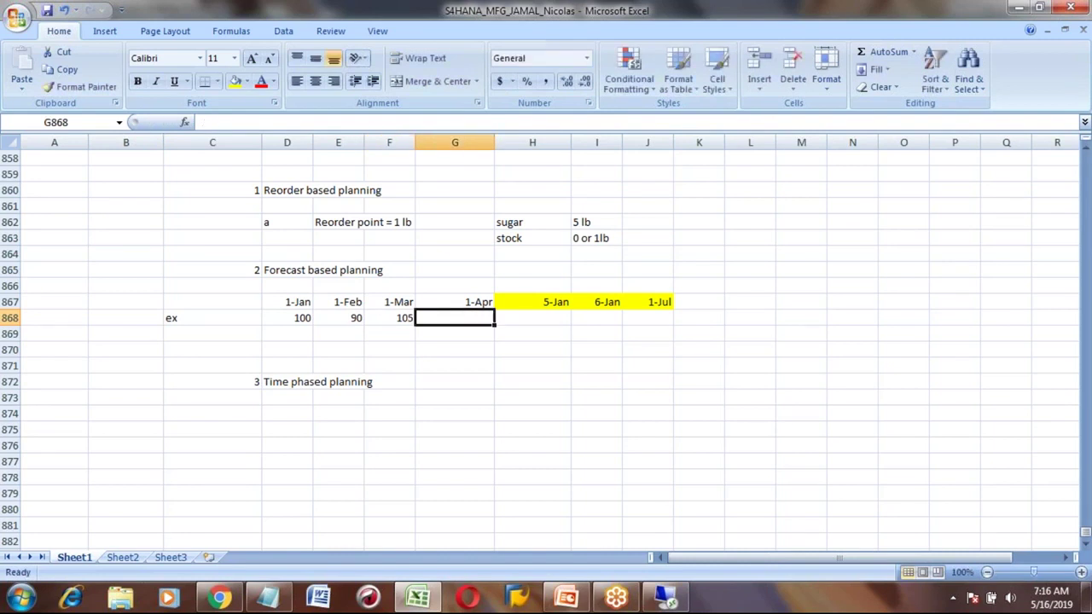
pyautogui.write('101')
pyautogui.press('Return')
# Examine the four quantities in D868:G868 and the empty cells under the yellow forecast dates.
pyautogui.press('Up')
pyautogui.press('Left')
pyautogui.press('Left')
pyautogui.press('Left')
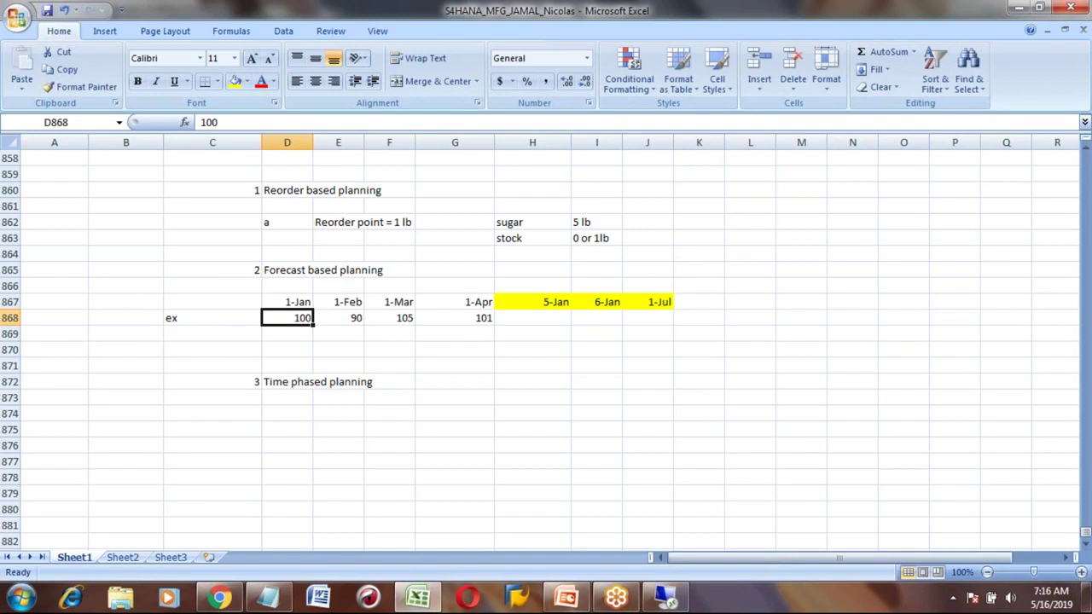
pyautogui.hotkey('shift', 'Right')
pyautogui.hotkey('shift', 'Right')
pyautogui.hotkey('shift', 'Right')
pyautogui.hotkey('shift', 'Right')
pyautogui.press('Left')
pyautogui.press('Right')
pyautogui.hotkey('shift', 'Right')
pyautogui.hotkey('shift', 'Right')
pyautogui.hotkey('shift', 'Right')
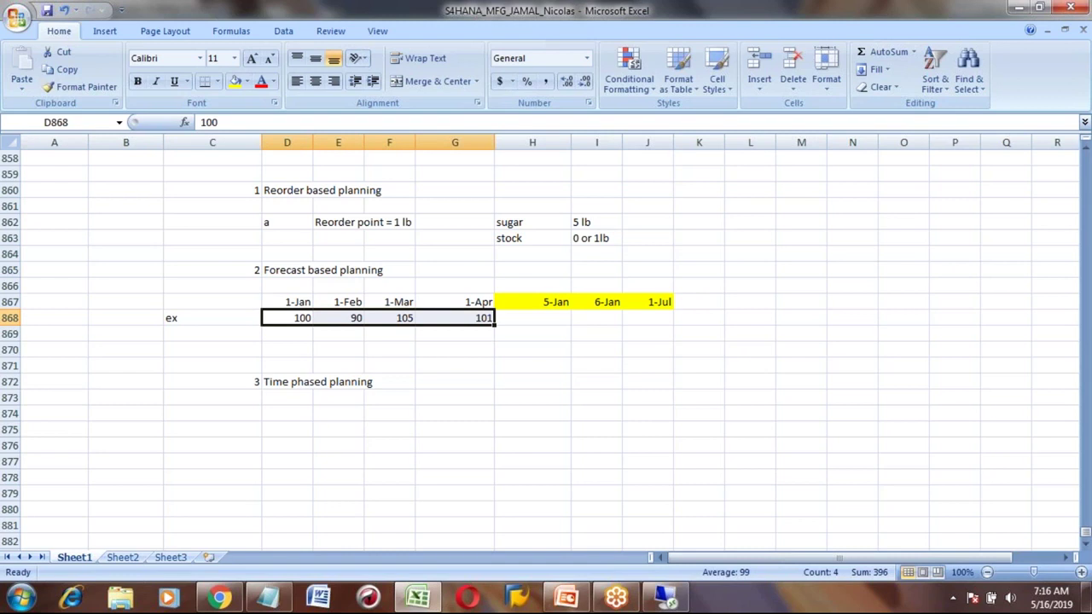
pyautogui.press('Right')
pyautogui.press('Right')
pyautogui.press('Right')
pyautogui.press('Right')
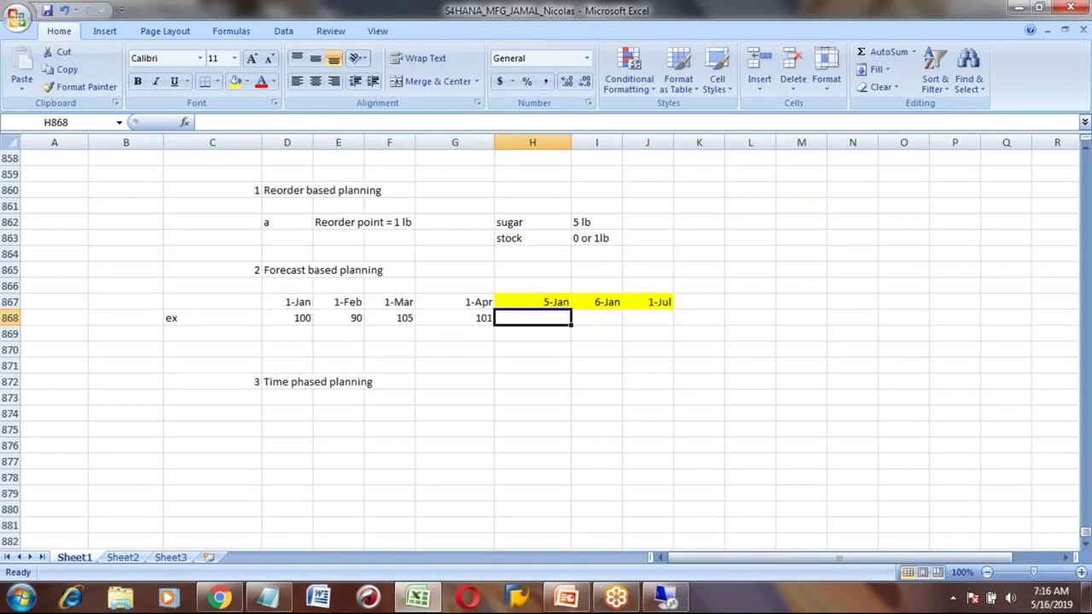
pyautogui.press('Up')
pyautogui.press('Down')
pyautogui.press('Right')
pyautogui.press('Right')
pyautogui.press('Left')
pyautogui.press('Left')
# Enter the formula =AVERAGE(D868:G868) in cell H868 under the first yellow date.
pyautogui.write('=')
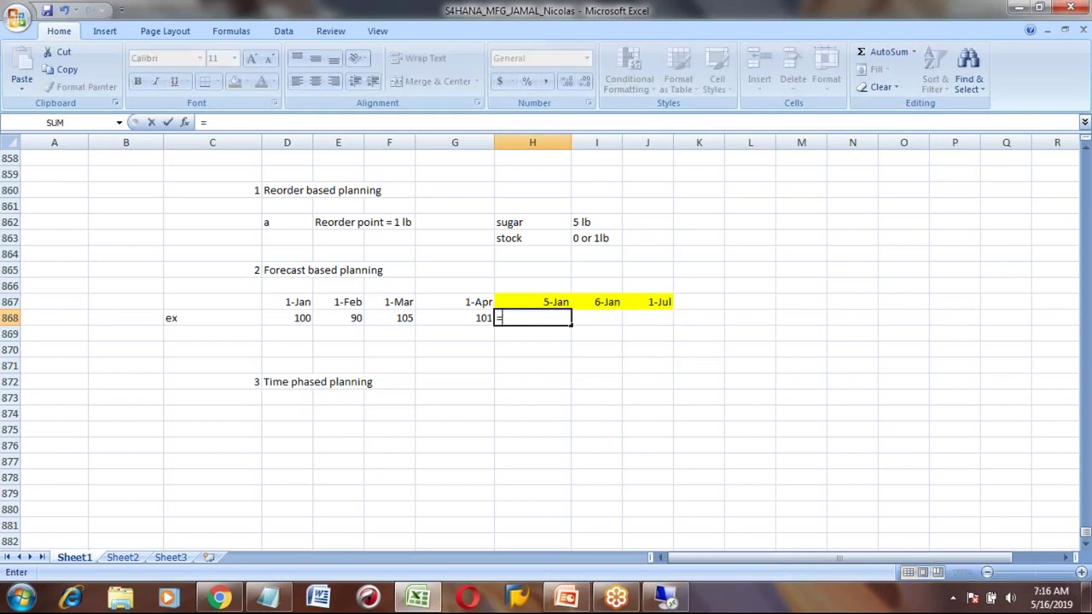
pyautogui.write('avera')
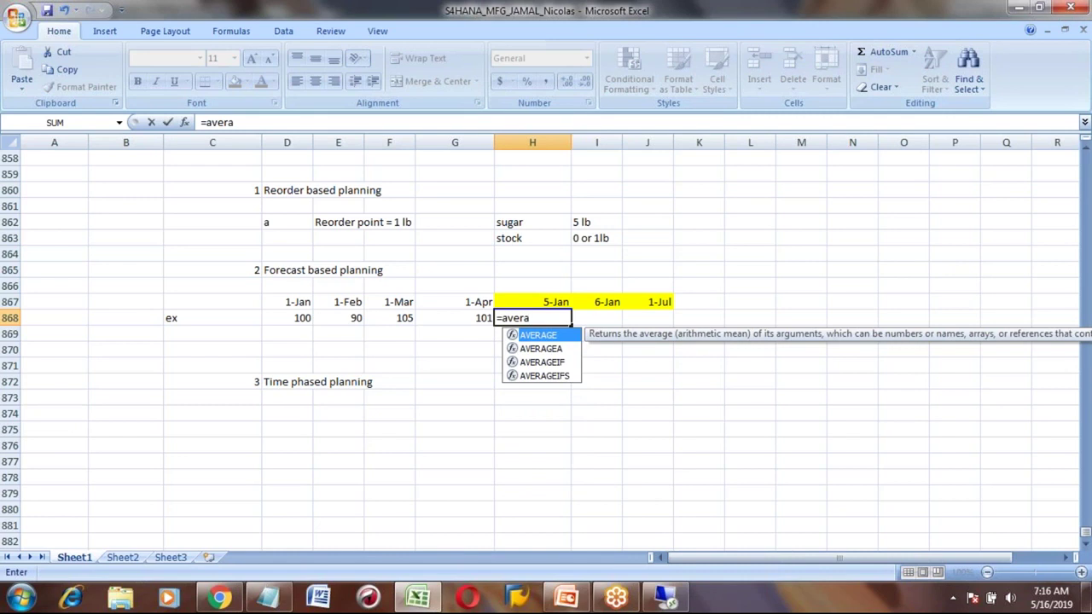
pyautogui.write('ge(')
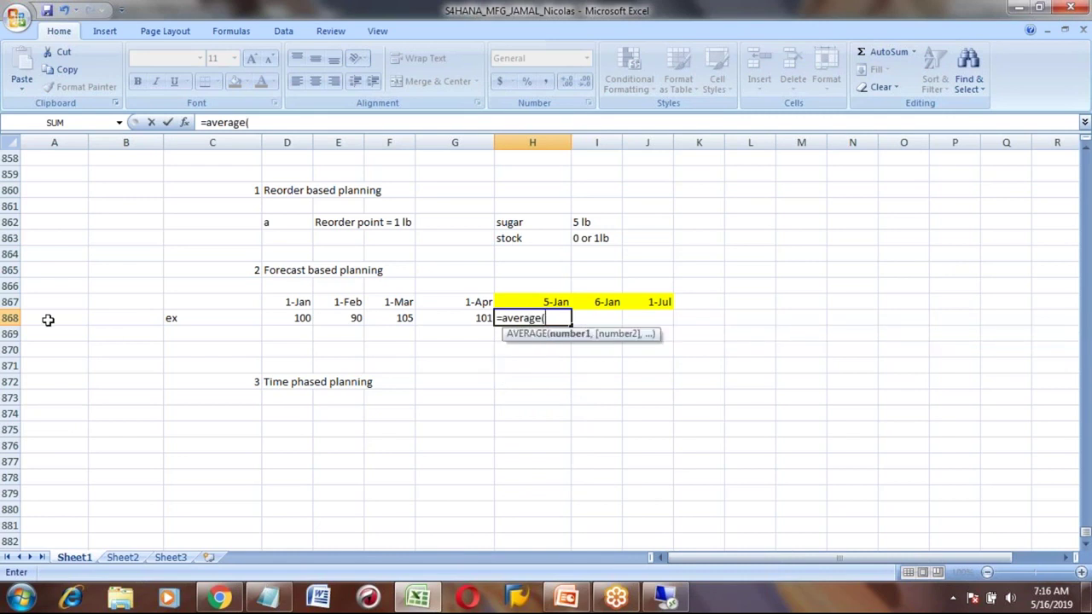
pyautogui.moveTo(284, 318); pyautogui.dragTo(461, 318)
pyautogui.write(')')
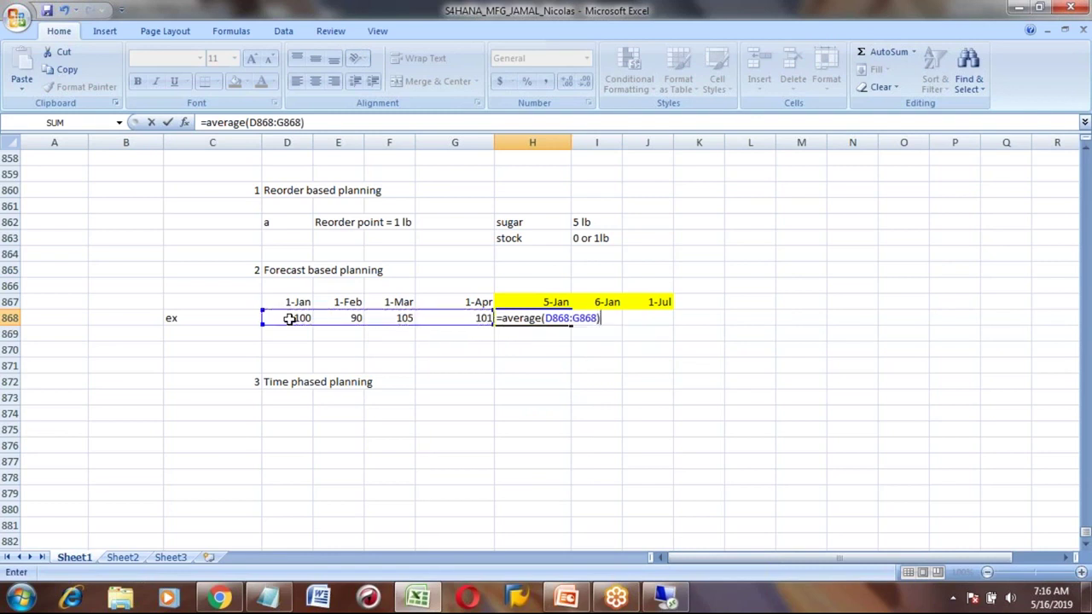
pyautogui.press('Return')
pyautogui.press('Up')
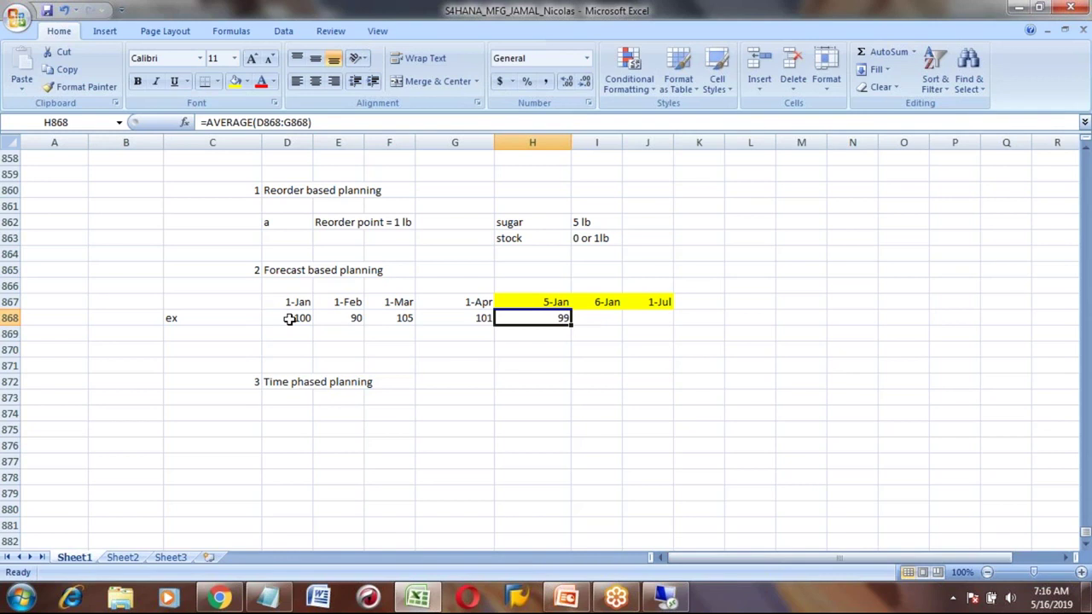
# Make the range in the H868 formula absolute, giving =AVERAGE($D$868:$G$868).
pyautogui.click(257, 122)
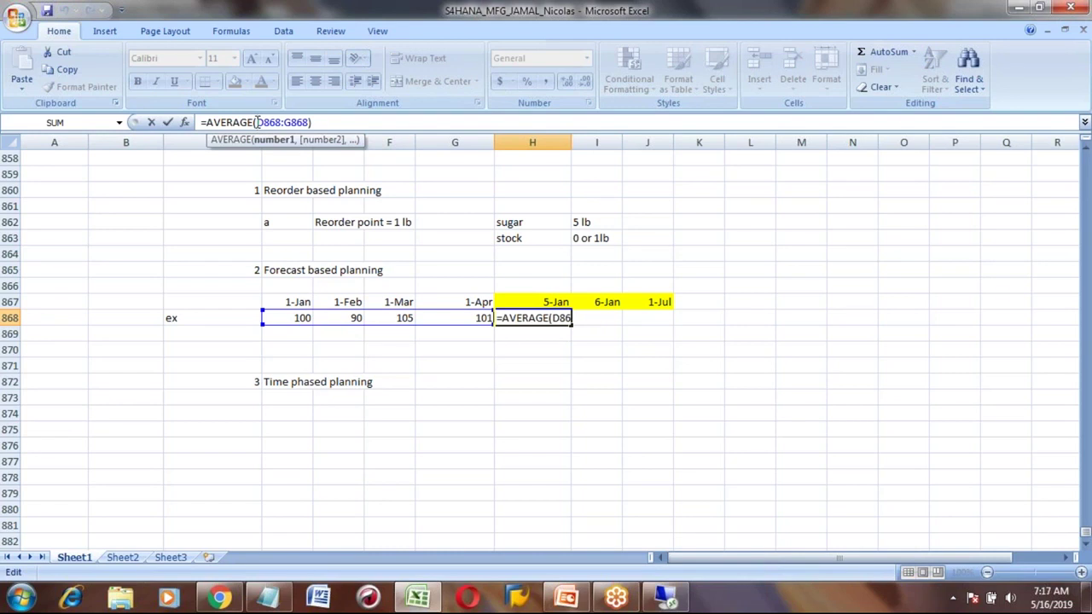
pyautogui.press('F4')
pyautogui.press('Right')
pyautogui.press('Right')
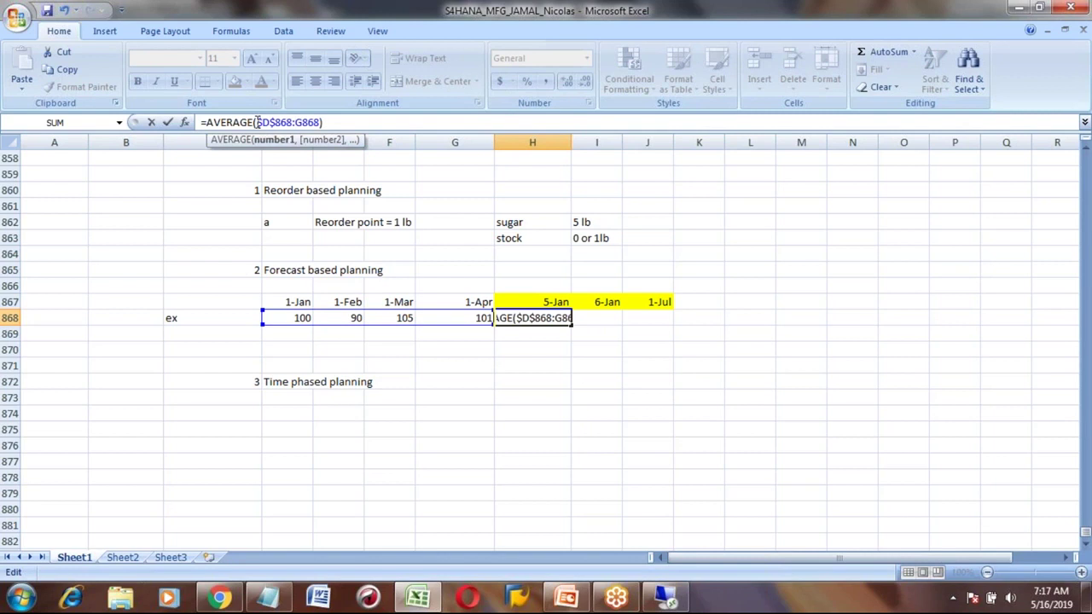
pyautogui.press('F4')
pyautogui.press('Return')
pyautogui.press('Up')
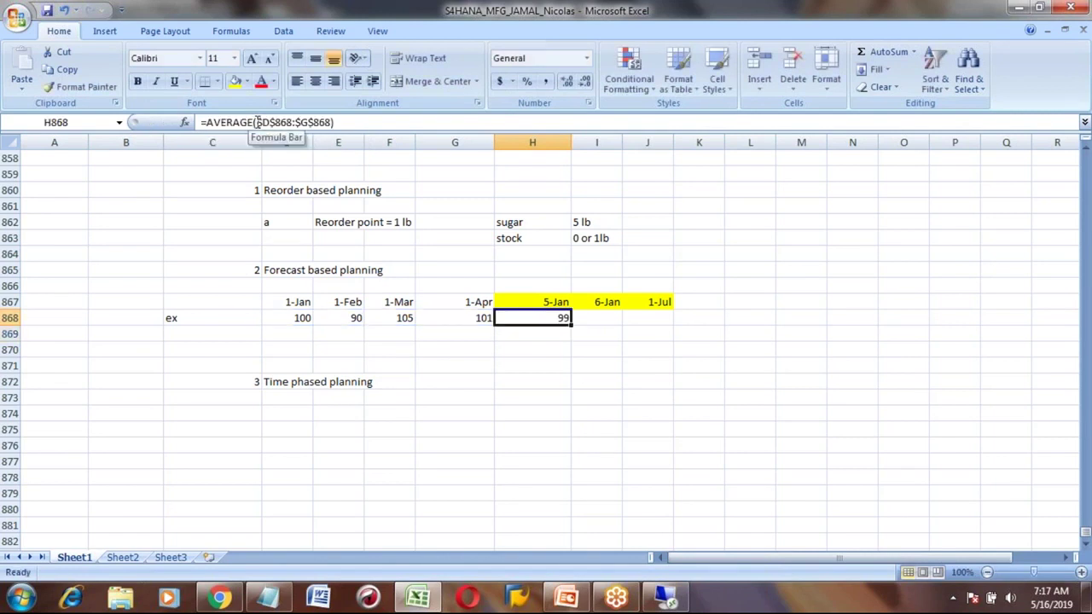
# Copy the average formula from H868 into cells I868 and J868.
pyautogui.hotkey('ctrl', 'c')
pyautogui.press('Right')
pyautogui.hotkey('shift', 'Right')
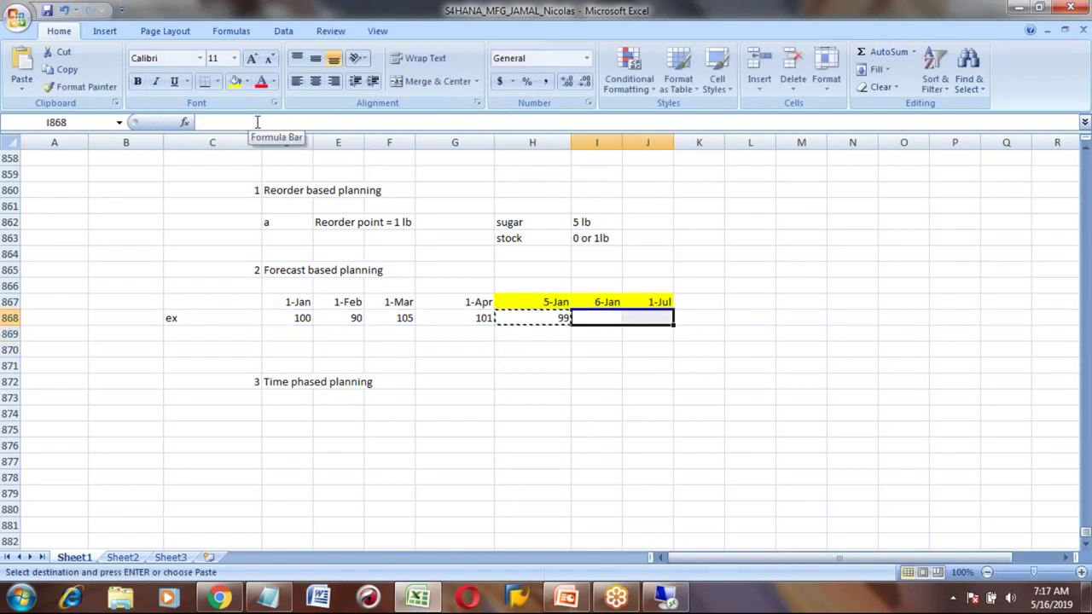
pyautogui.hotkey('ctrl', 'v')
# Review the historical quantities in D868:G868 against the averaged forecast values in H868:J868.
pyautogui.press('Left')
pyautogui.press('Left')
pyautogui.press('Left')
pyautogui.press('Left')
pyautogui.press('Left')
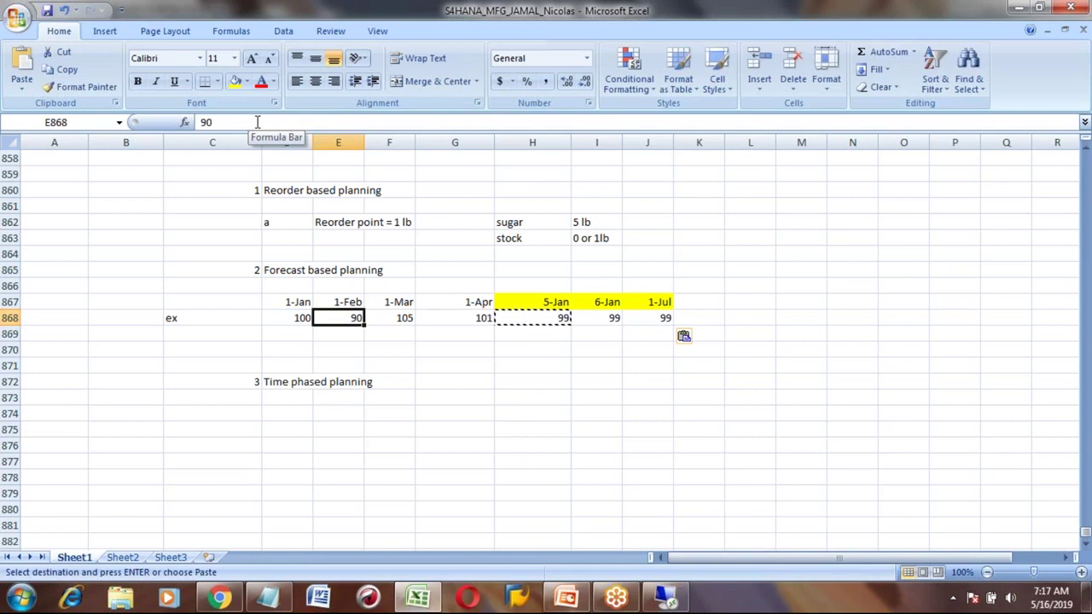
pyautogui.hotkey('shift', 'Right')
pyautogui.hotkey('shift', 'Right')
pyautogui.hotkey('shift', 'Right')
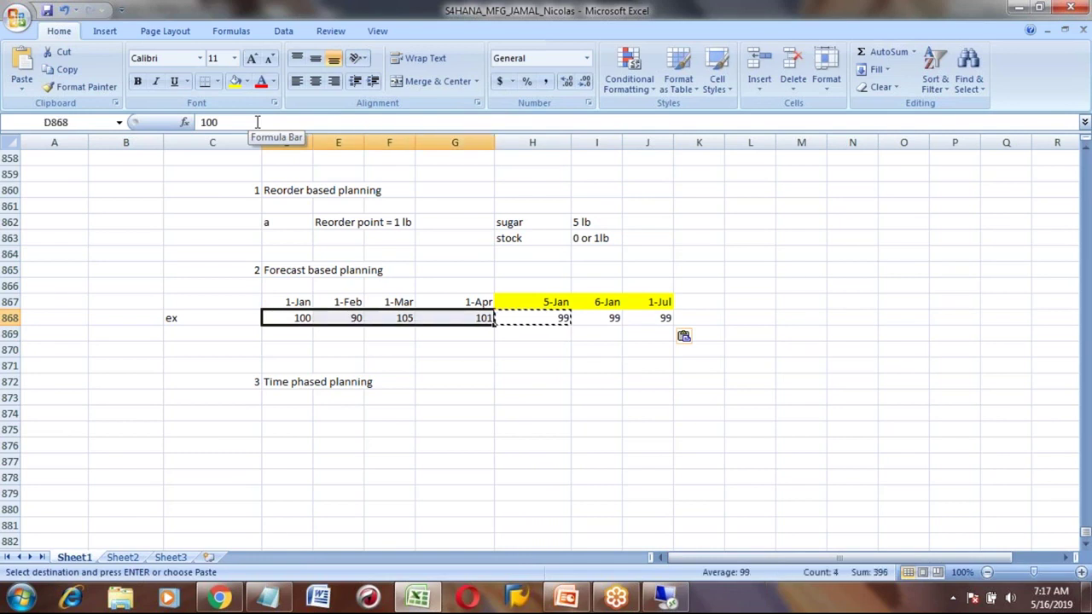
pyautogui.press('Right')
pyautogui.press('Right')
pyautogui.press('Right')
pyautogui.press('Right')
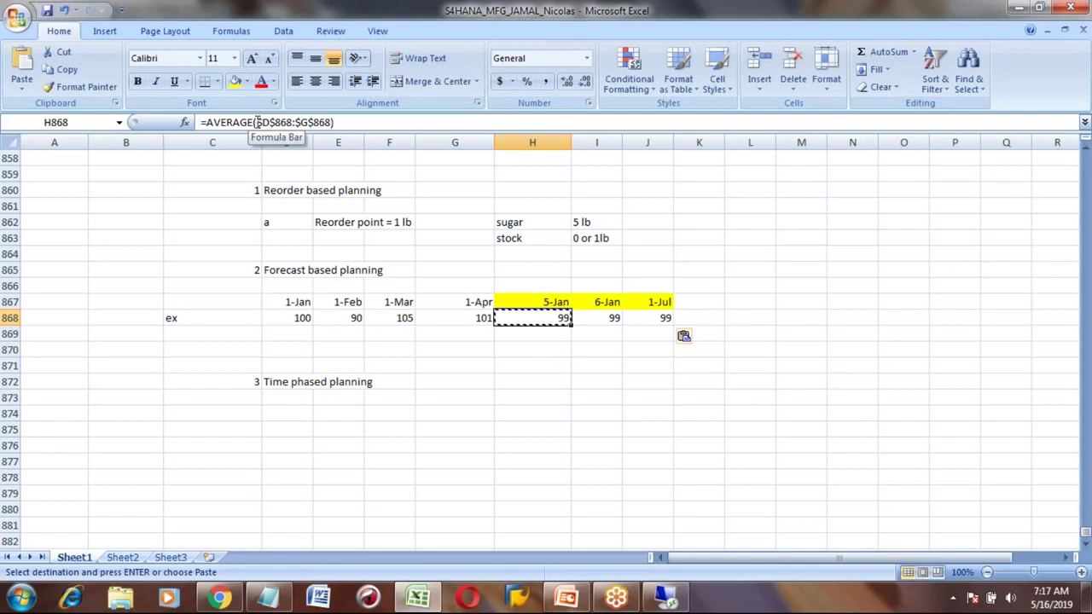
pyautogui.press('Right')
pyautogui.press('Right')
pyautogui.press('Right')
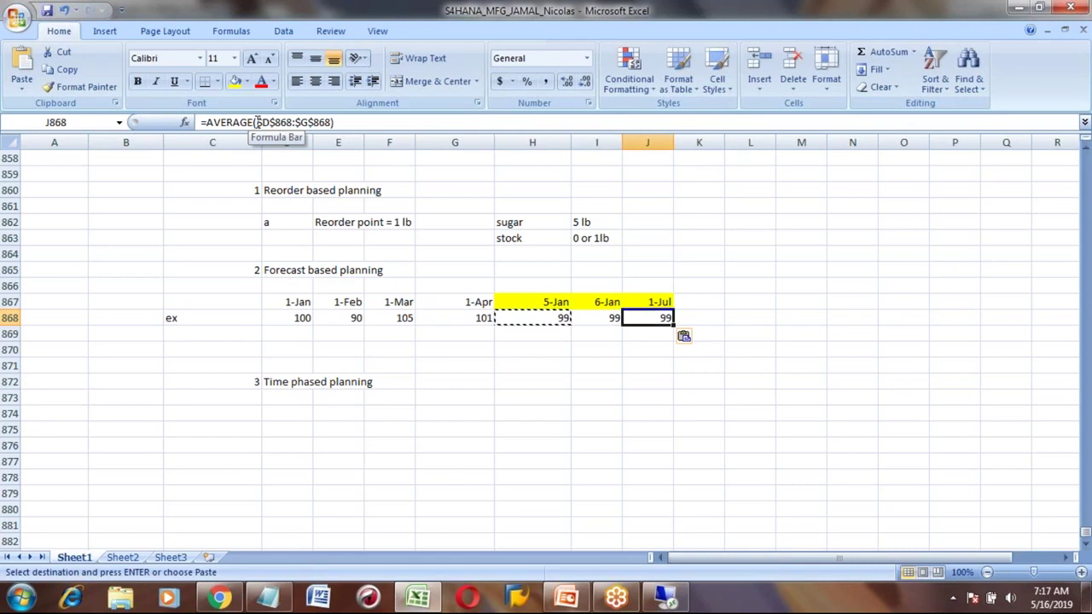
pyautogui.press('Left')
pyautogui.press('Left')
pyautogui.press('Left')
pyautogui.press('Right')
pyautogui.press('Right')
pyautogui.press('Right')
# Enter the heading Forecast method in cell L868 beside the forecast row.
pyautogui.press('Right')
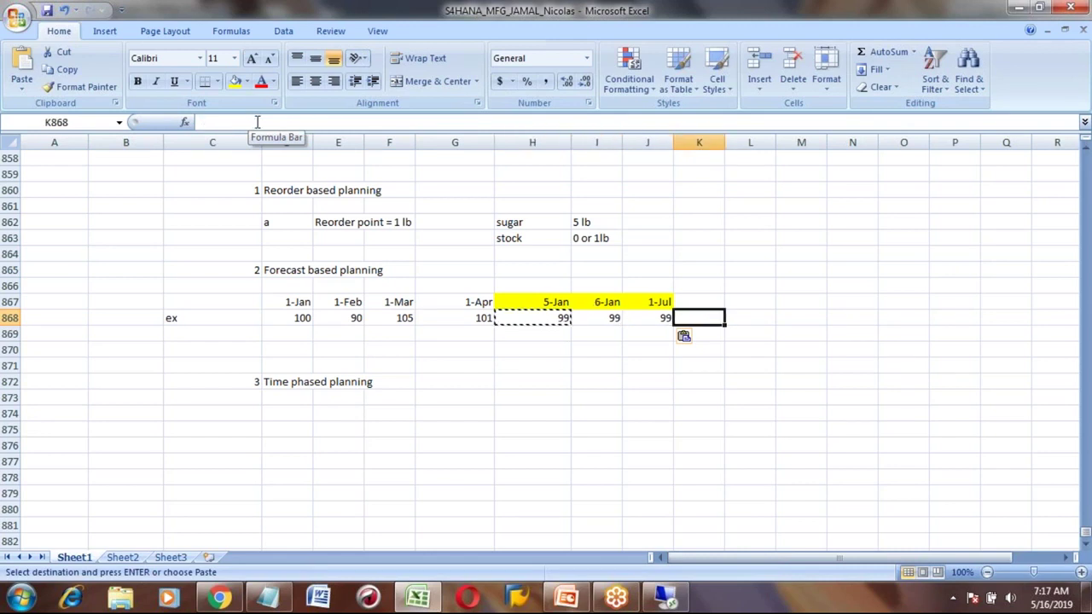
pyautogui.write('For')
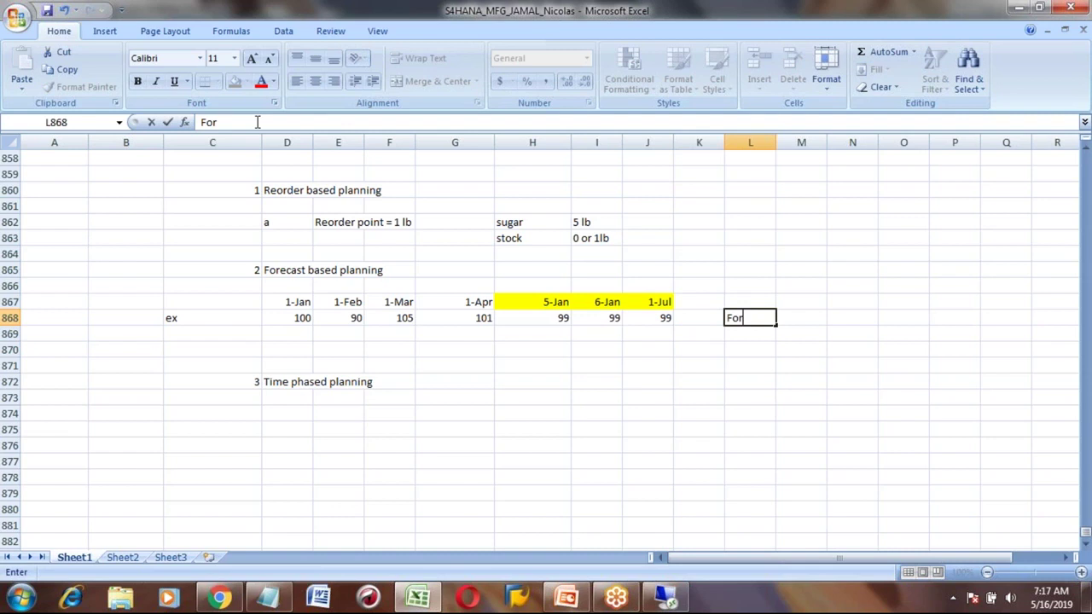
pyautogui.write('ecast method')
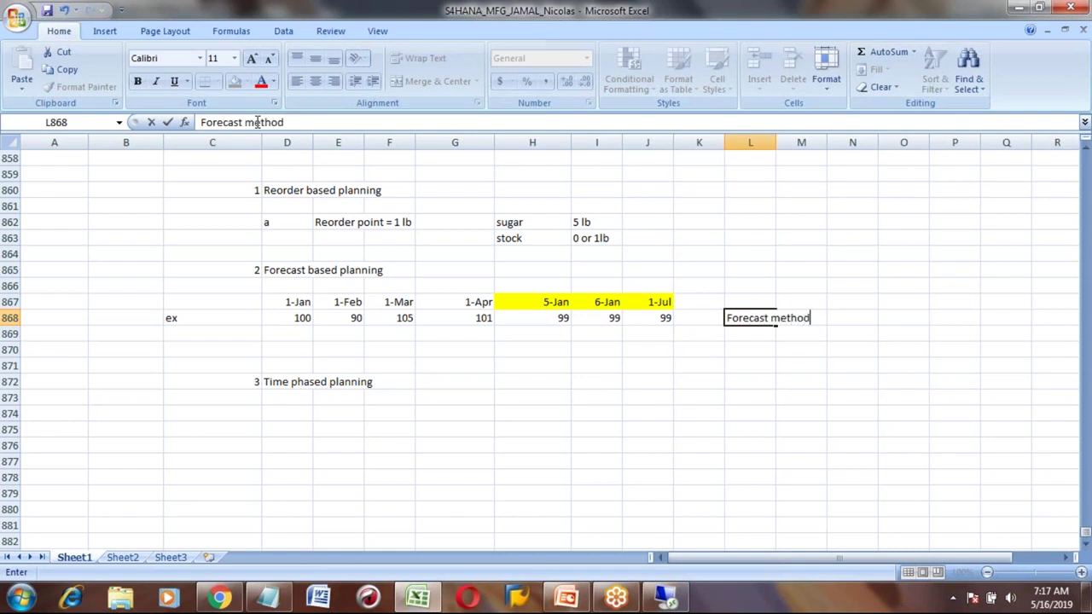
pyautogui.press('Return')
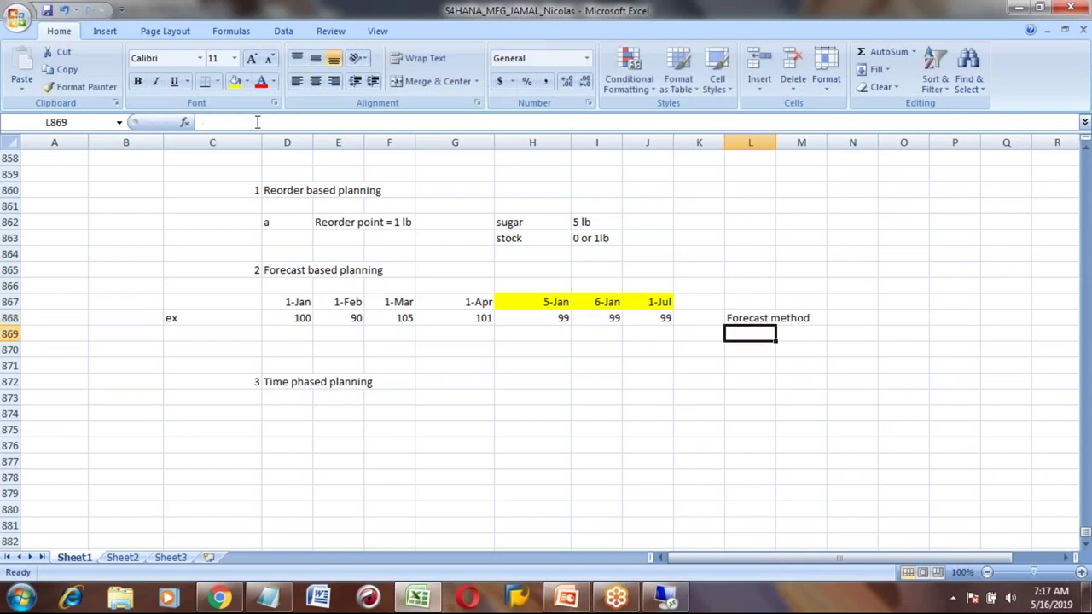
pyautogui.press('Up')
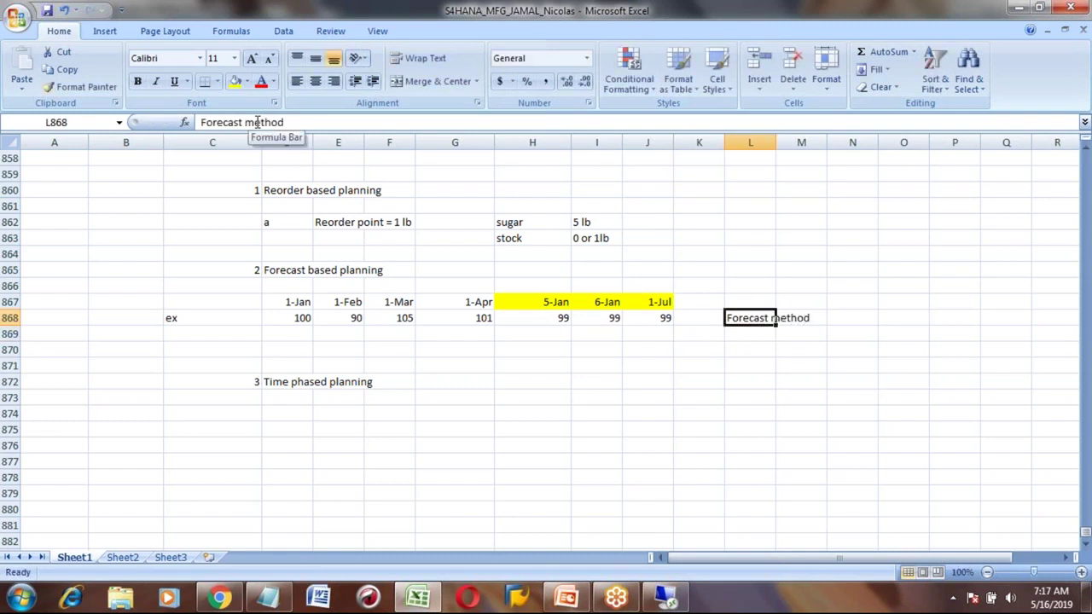
pyautogui.press('Down')
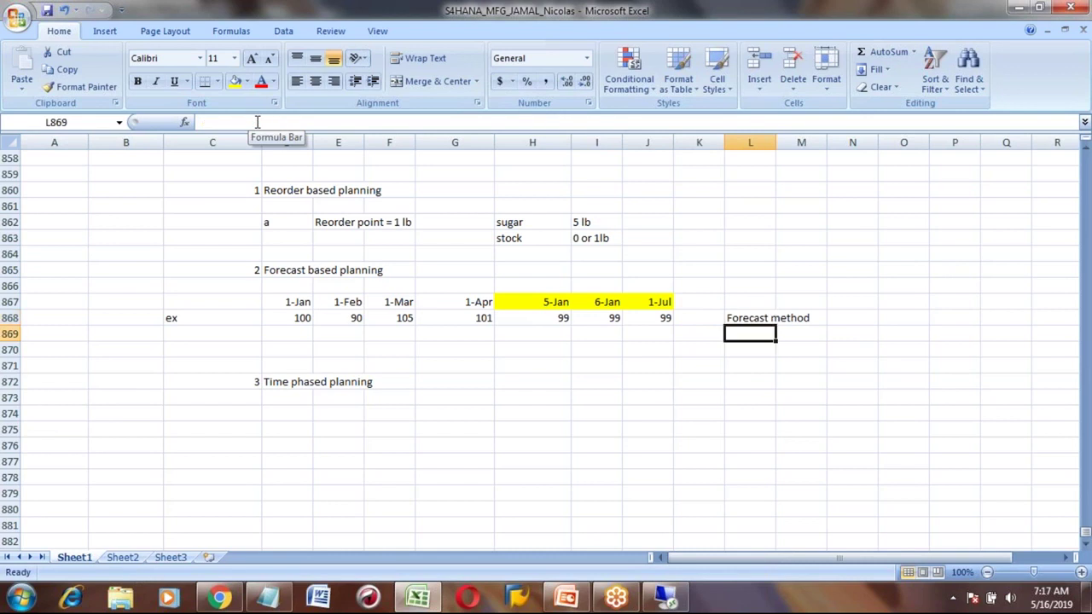
# List the first forecast method by entering 1 in L869 and Trend model in M869.
pyautogui.write('1')
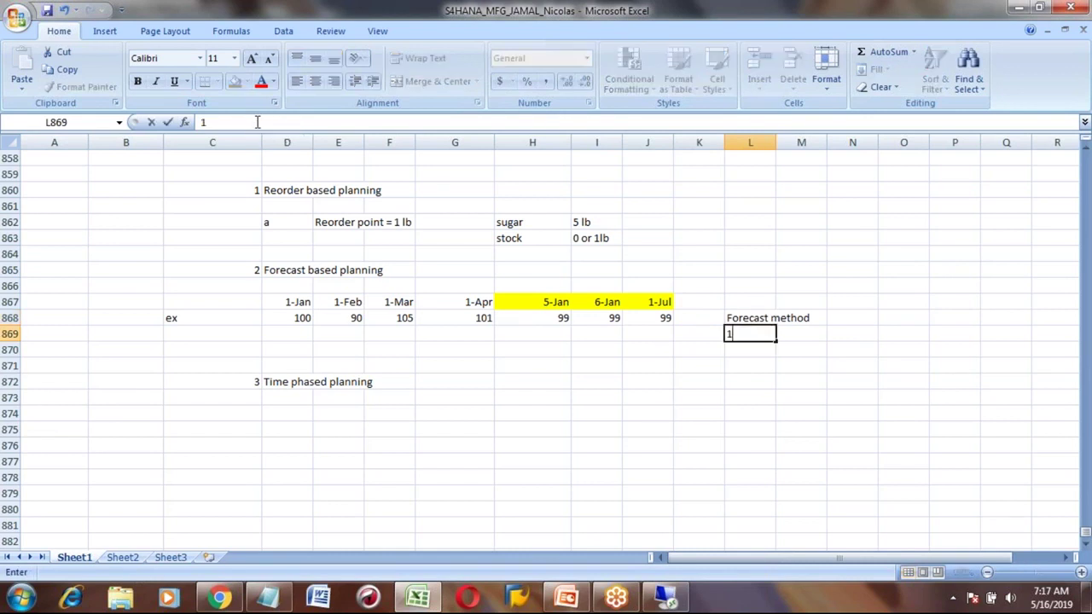
pyautogui.press('Tab')
pyautogui.write('Tre')
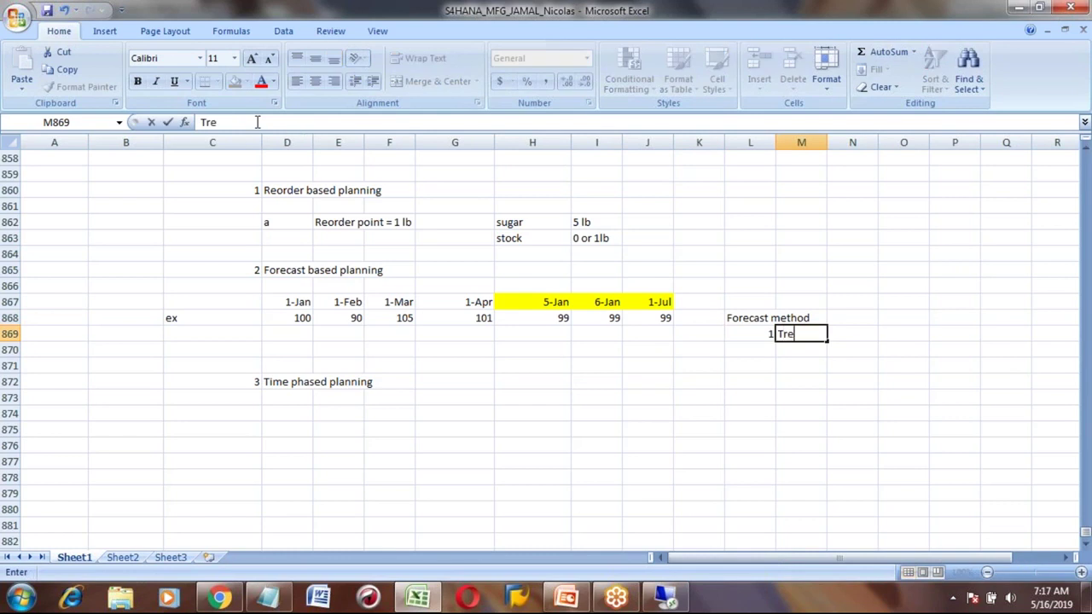
pyautogui.write('nd model')
pyautogui.press('Return')
pyautogui.press('Left')
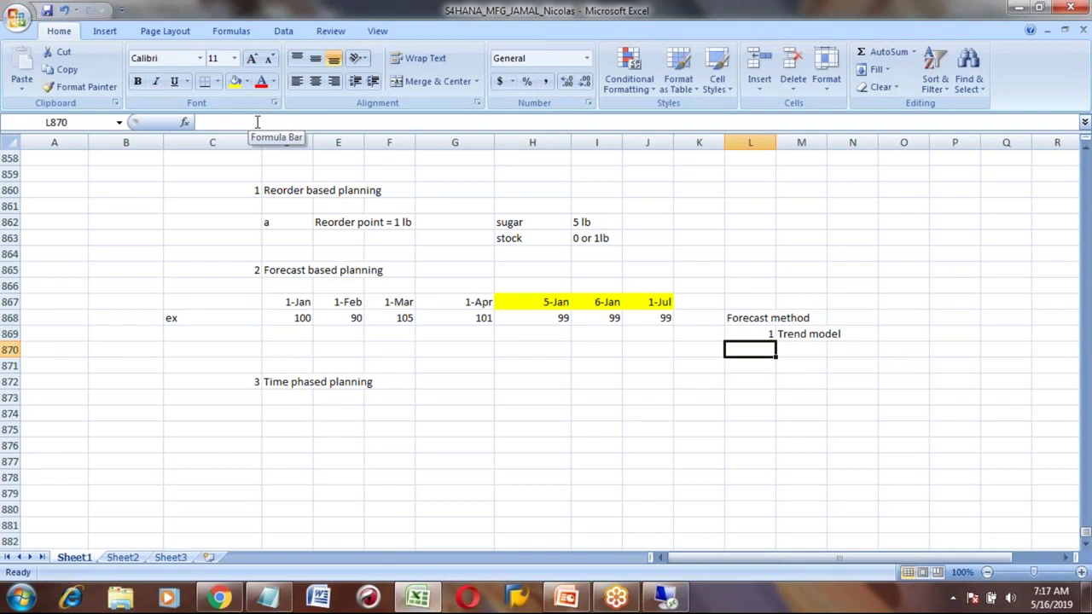
# Examine how the H868 average draws on D868:G868, going on to the forecast cells H868:J868.
pyautogui.click(544, 318)
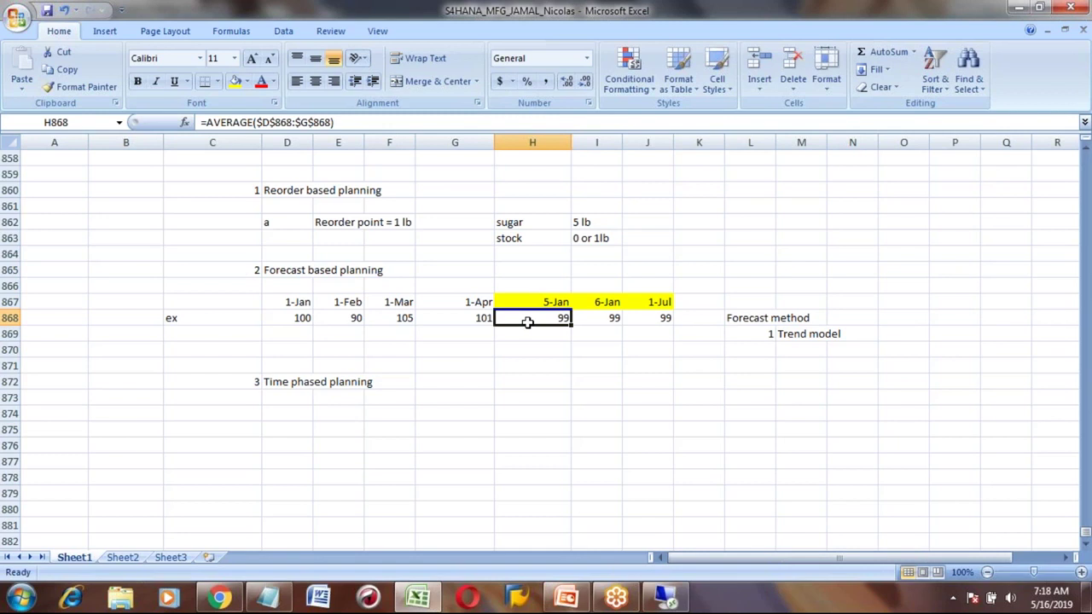
pyautogui.press('Left')
pyautogui.press('Left')
pyautogui.press('Left')
pyautogui.press('Left')
pyautogui.hotkey('shift', 'Right')
pyautogui.hotkey('shift', 'Right')
pyautogui.hotkey('shift', 'Right')
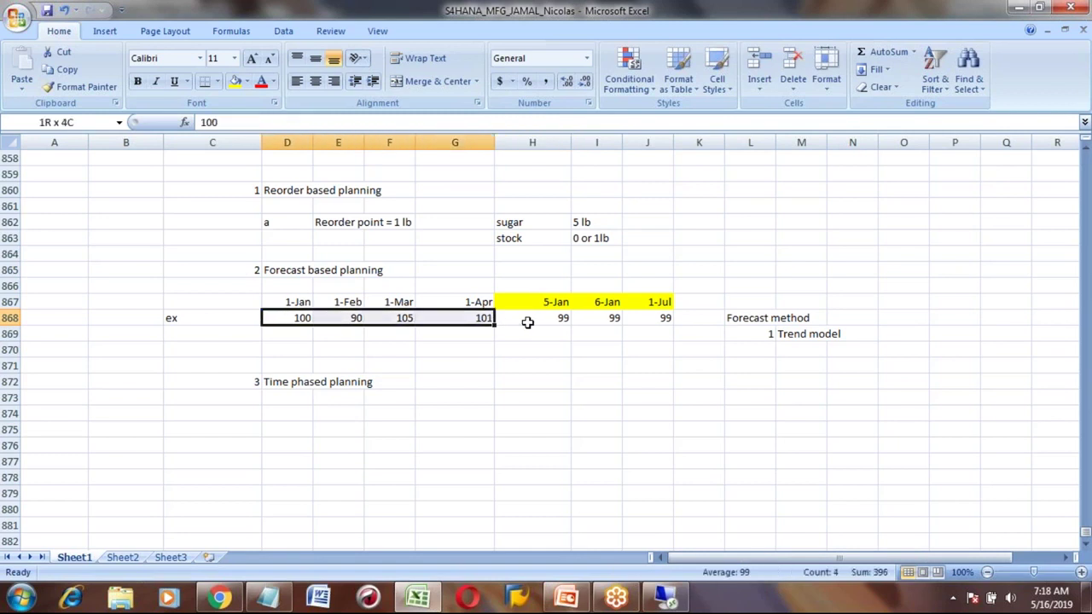
pyautogui.press('Right')
pyautogui.press('Right')
pyautogui.press('Right')
pyautogui.press('Right')
pyautogui.press('Right')
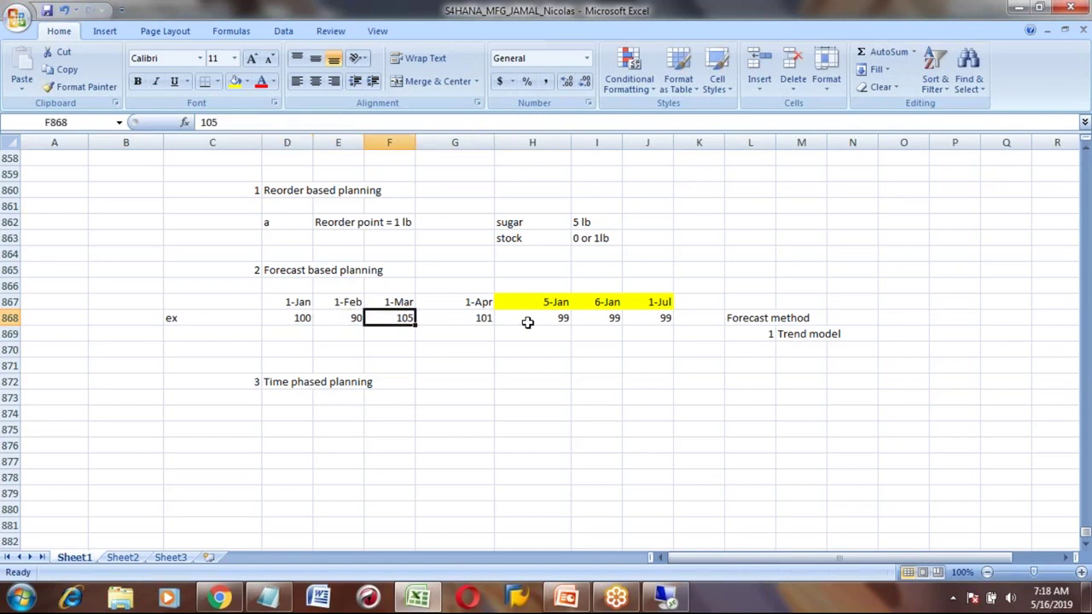
pyautogui.press('Left')
pyautogui.hotkey('shift', 'Right')
pyautogui.hotkey('shift', 'Right')
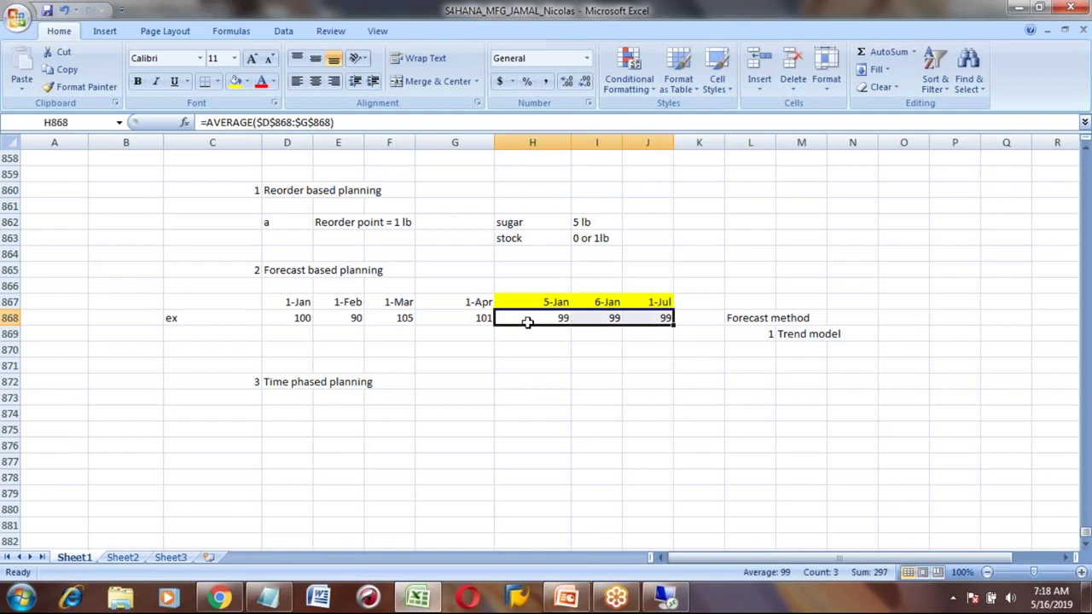
# List the second forecast method by entering 2 in L870 and constant in M870.
pyautogui.press('Right')
pyautogui.press('Right')
pyautogui.press('Right')
pyautogui.press('Right')
pyautogui.press('Down')
pyautogui.press('Down')
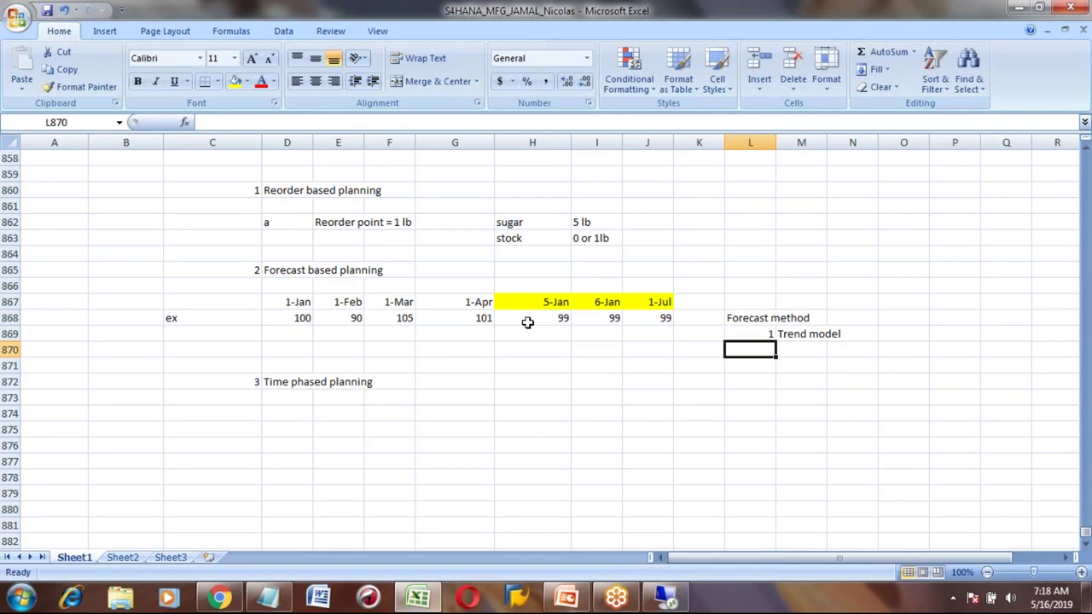
pyautogui.write('2')
pyautogui.press('Right')
pyautogui.write('con')
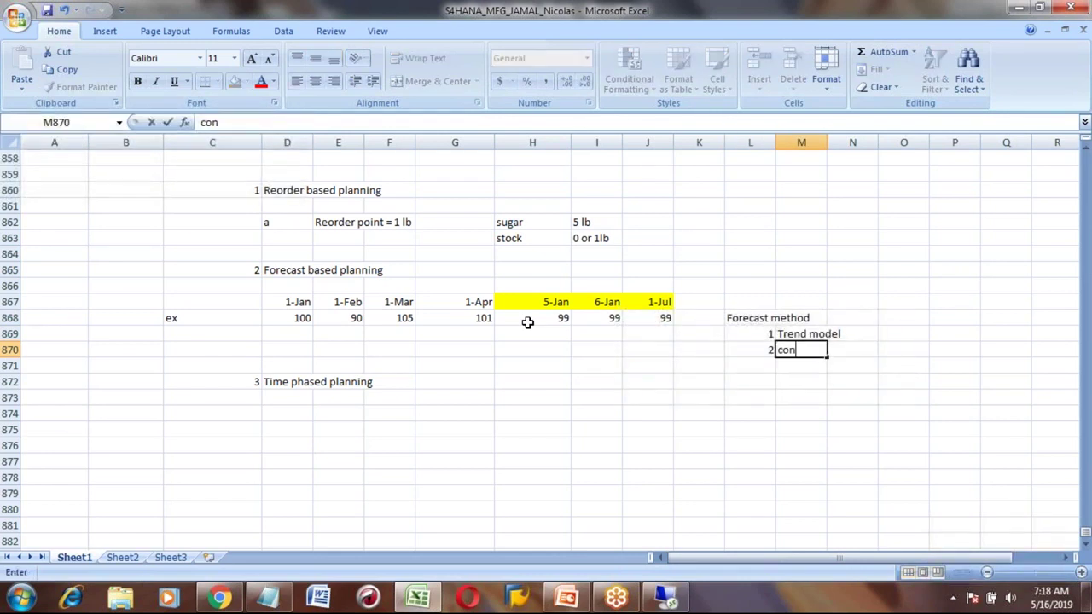
pyautogui.write('stant')
pyautogui.press('BackSpace')
pyautogui.write('nt')
pyautogui.press('Return')
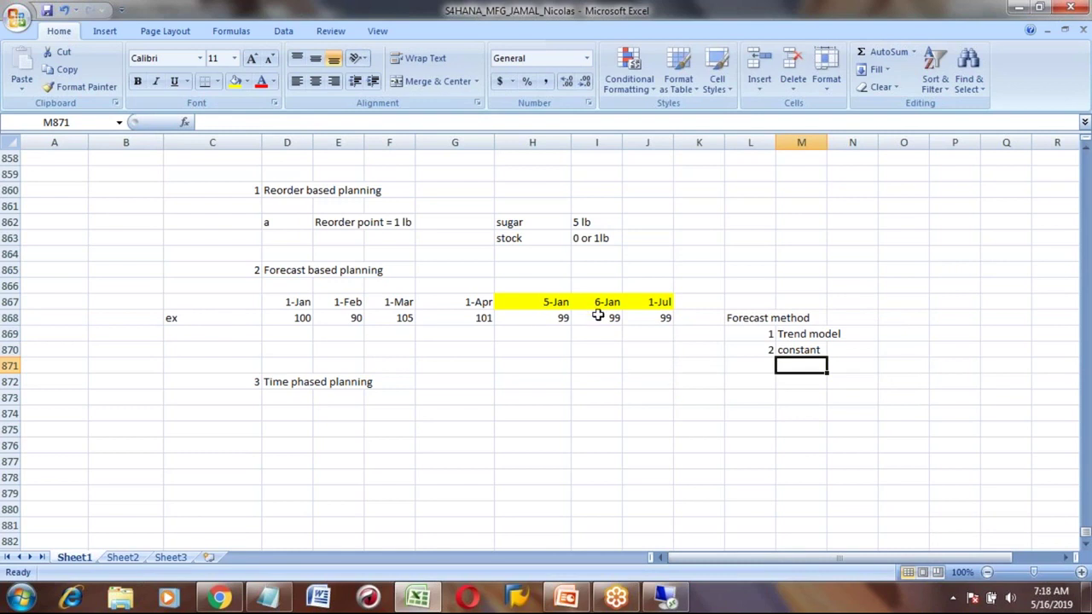
# List the third forecast method by entering 3 in L871 and Seasonal in M871.
pyautogui.click(761, 350)
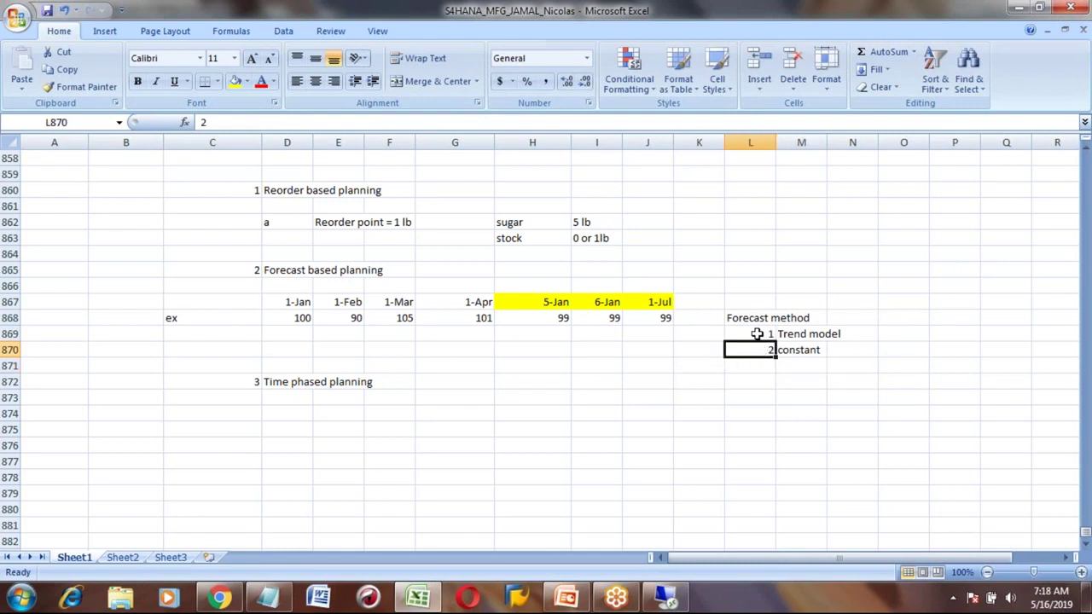
pyautogui.click(756, 334)
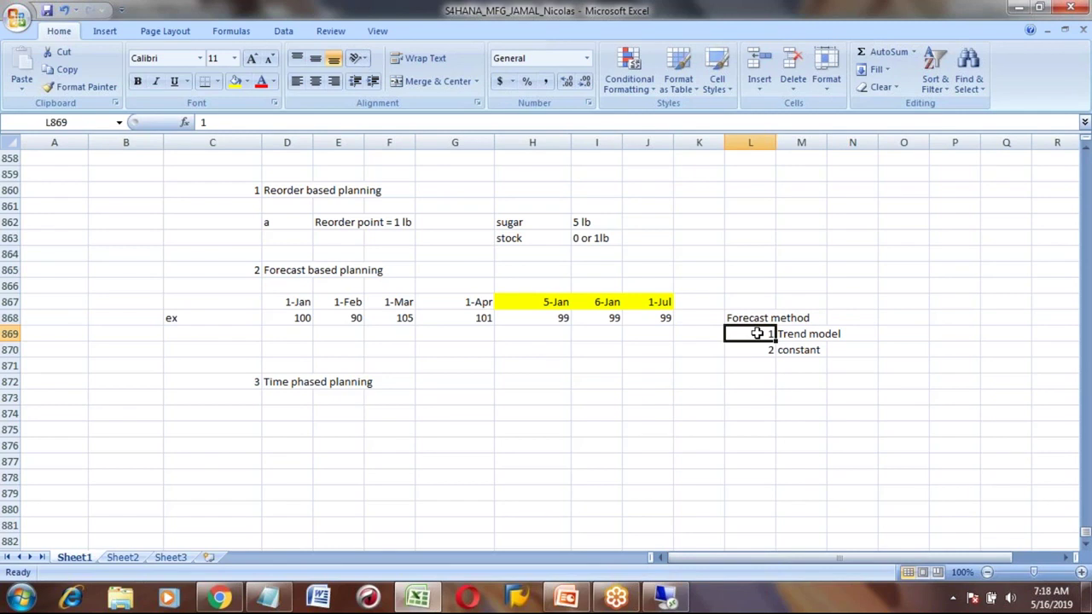
pyautogui.press('Down')
pyautogui.press('Down')
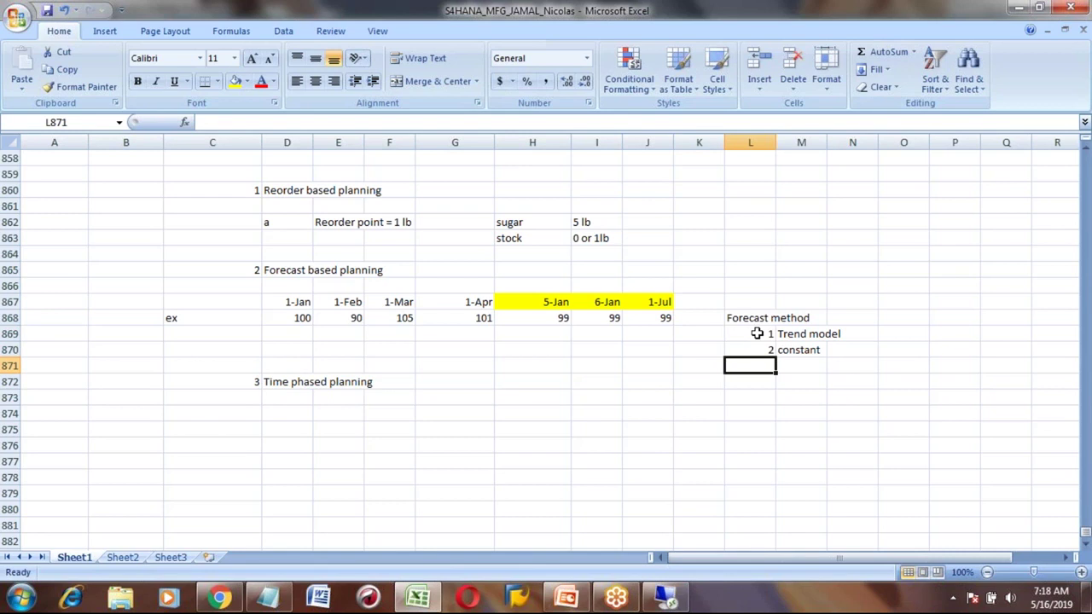
pyautogui.write('3')
pyautogui.press('Tab')
pyautogui.write('Sea')
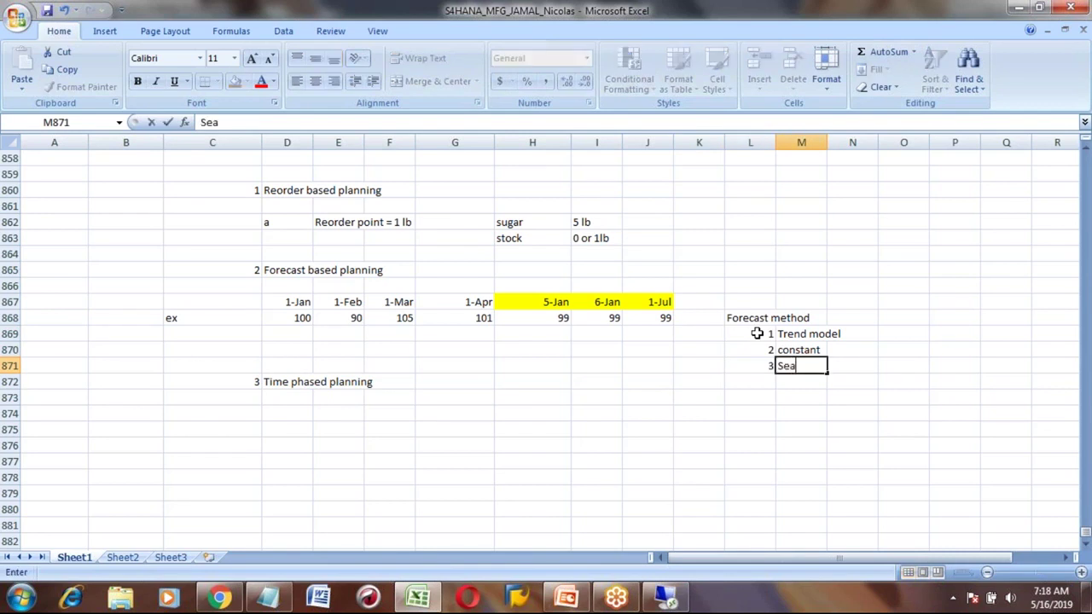
pyautogui.write('so')
pyautogui.press('BackSpace')
pyautogui.press('BackSpace')
pyautogui.press('BackSpace')
pyautogui.write('asonal')
pyautogui.press('Return')
pyautogui.press('Up')
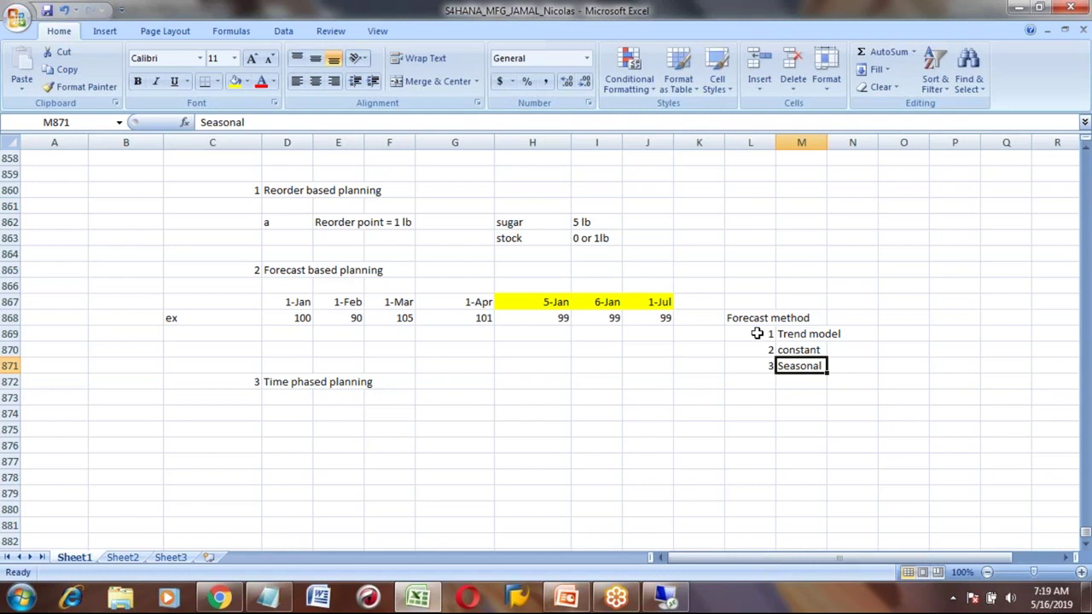
# Enter Icecream in O871 as the example for the Seasonal method.
pyautogui.press('Right')
pyautogui.press('Right')
pyautogui.write('lc')
pyautogui.write('ecream')
pyautogui.press('BackSpace')
pyautogui.write('me')
pyautogui.press('BackSpace')
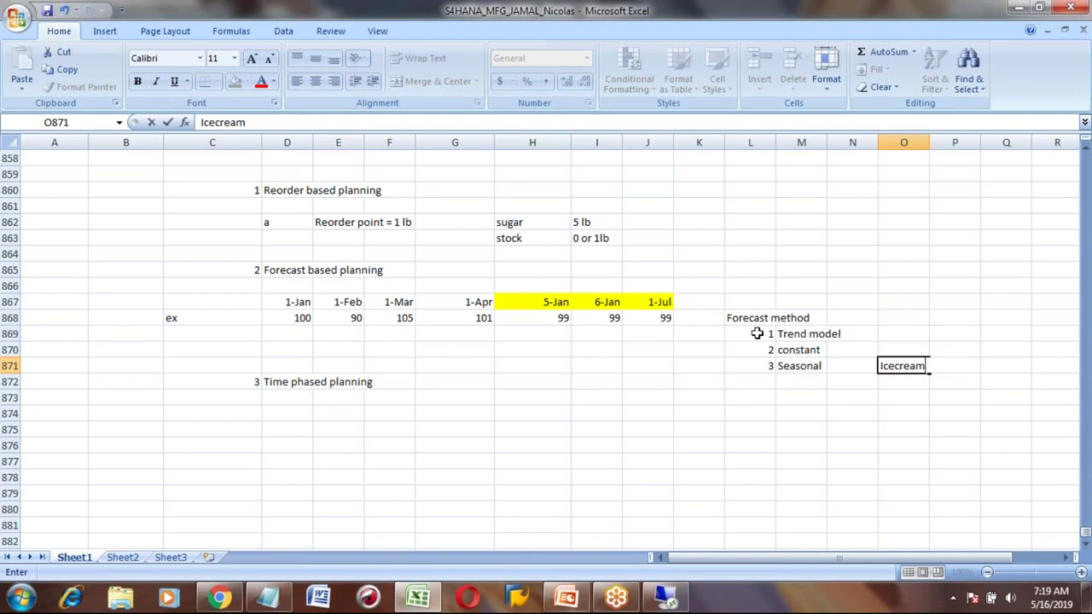
pyautogui.press('Return')
pyautogui.press('Up')
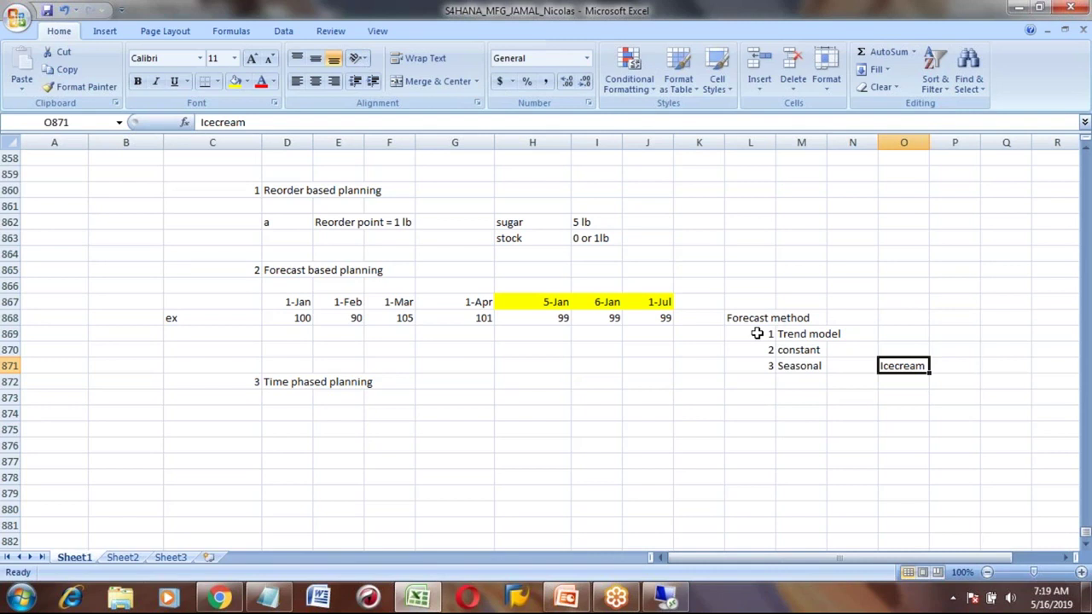
# Describe the Trend model by entering Increase or decrease in O869.
pyautogui.press('Up')
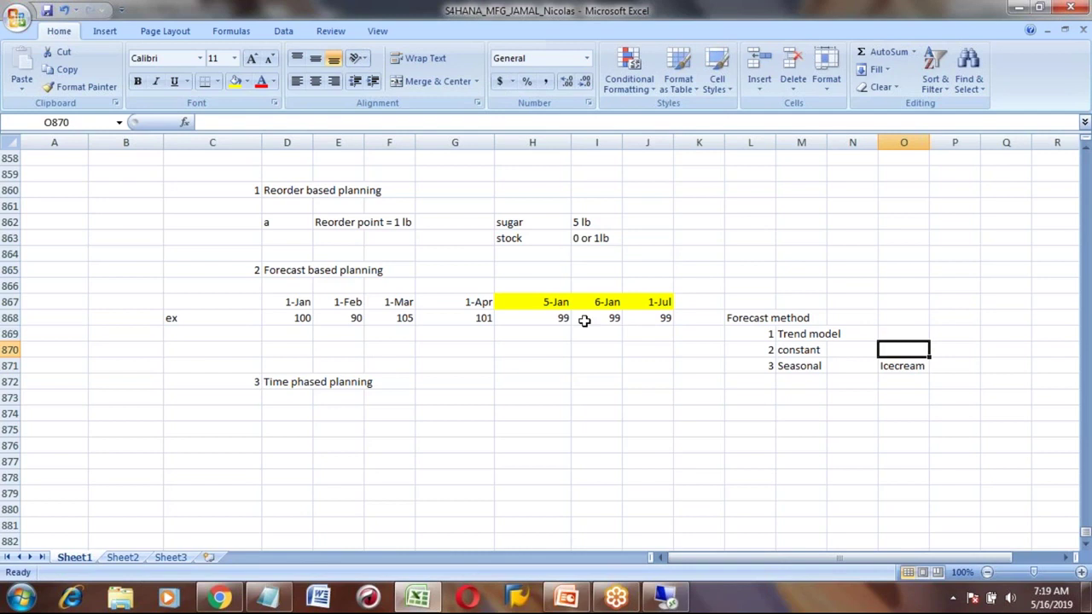
pyautogui.click(553, 316)
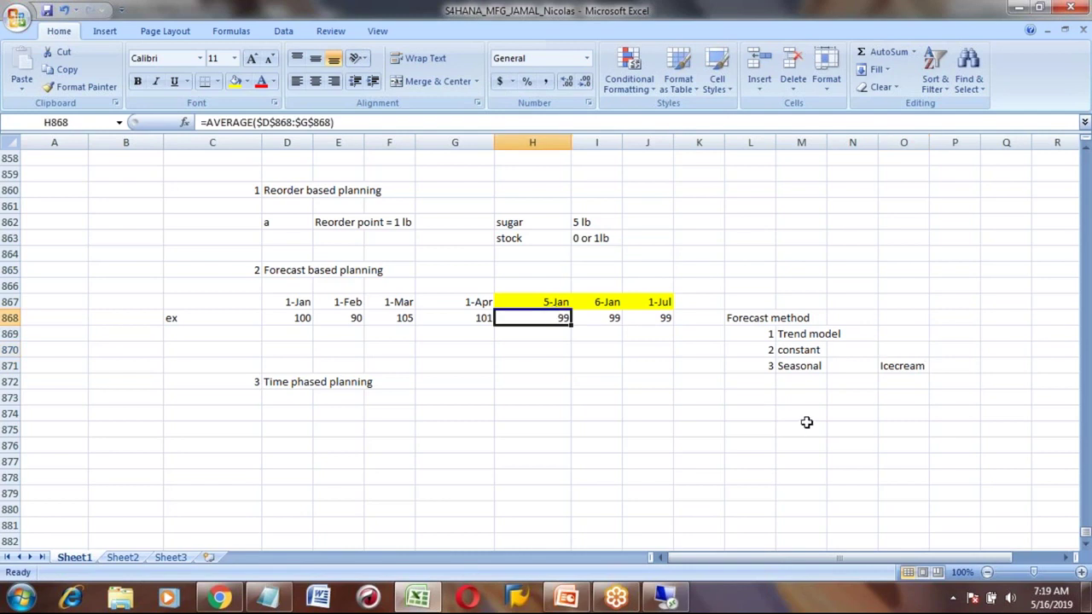
pyautogui.click(803, 337)
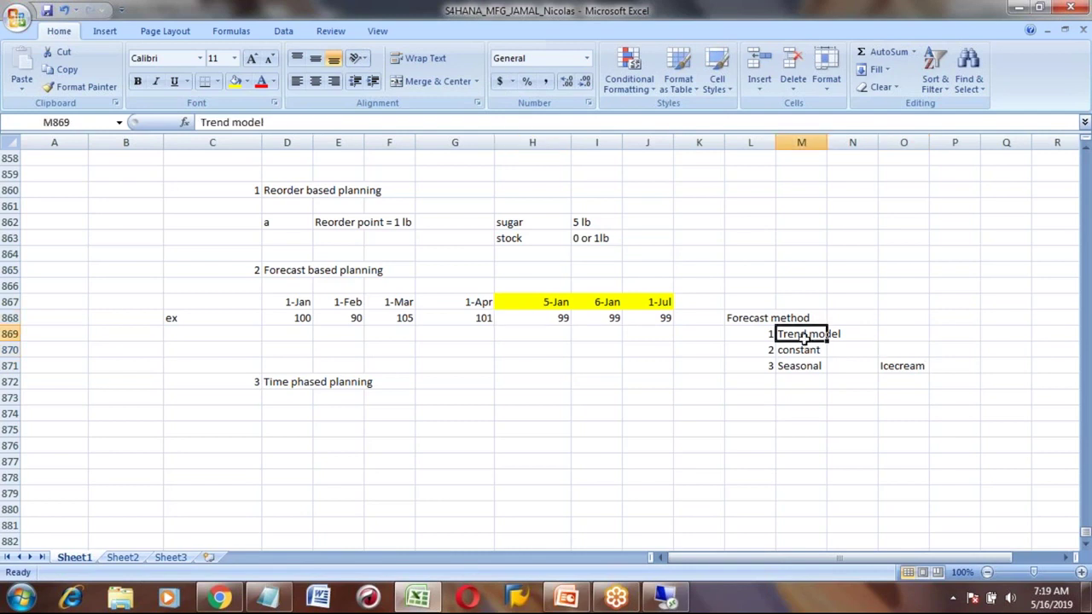
pyautogui.press('Right')
pyautogui.press('Right')
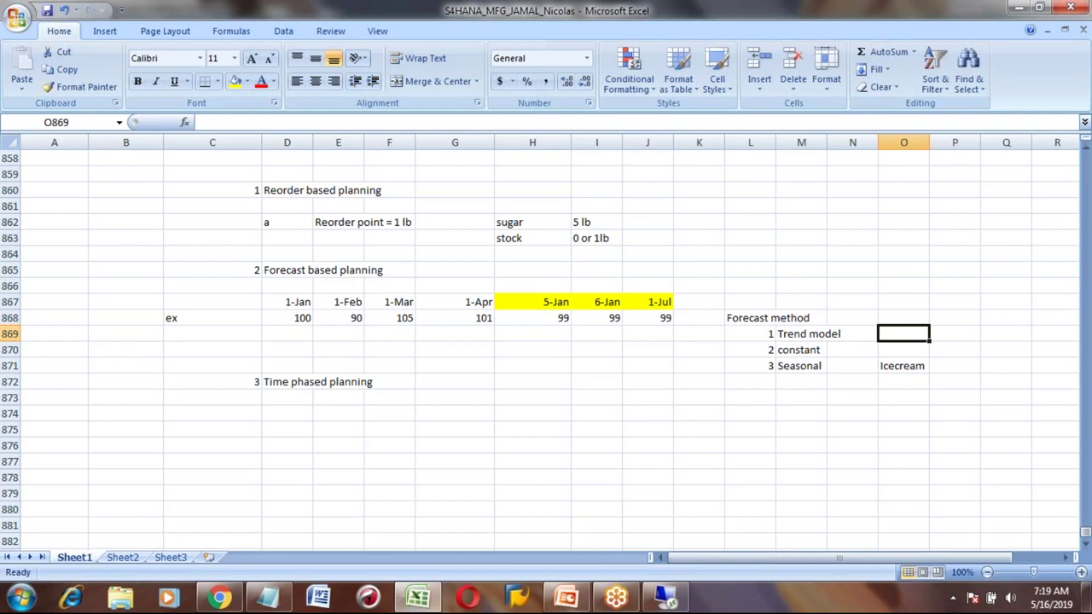
pyautogui.press('Left')
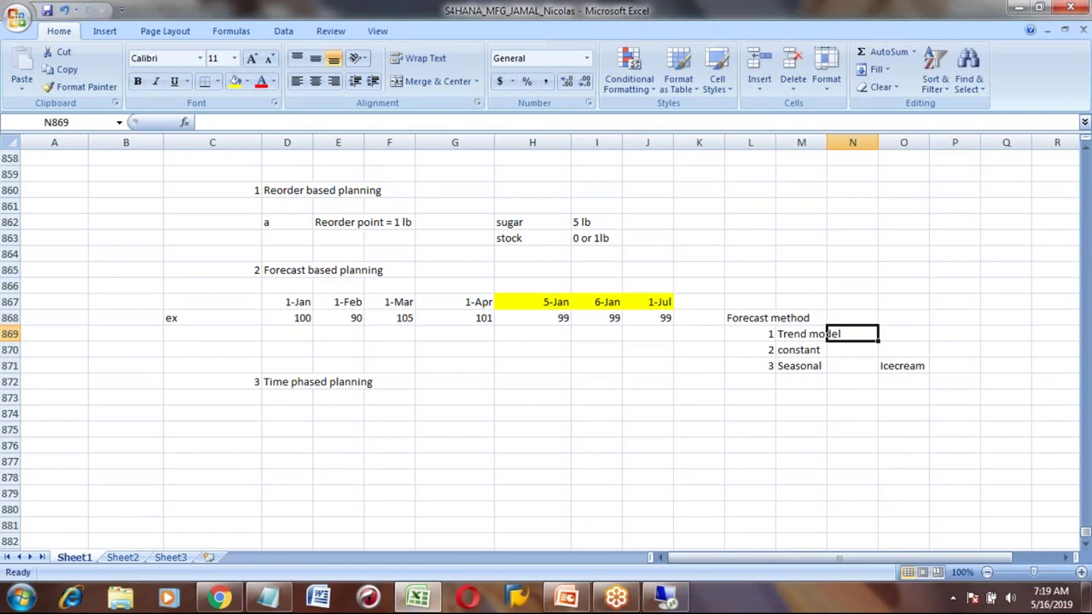
pyautogui.click(904, 334)
pyautogui.write('In')
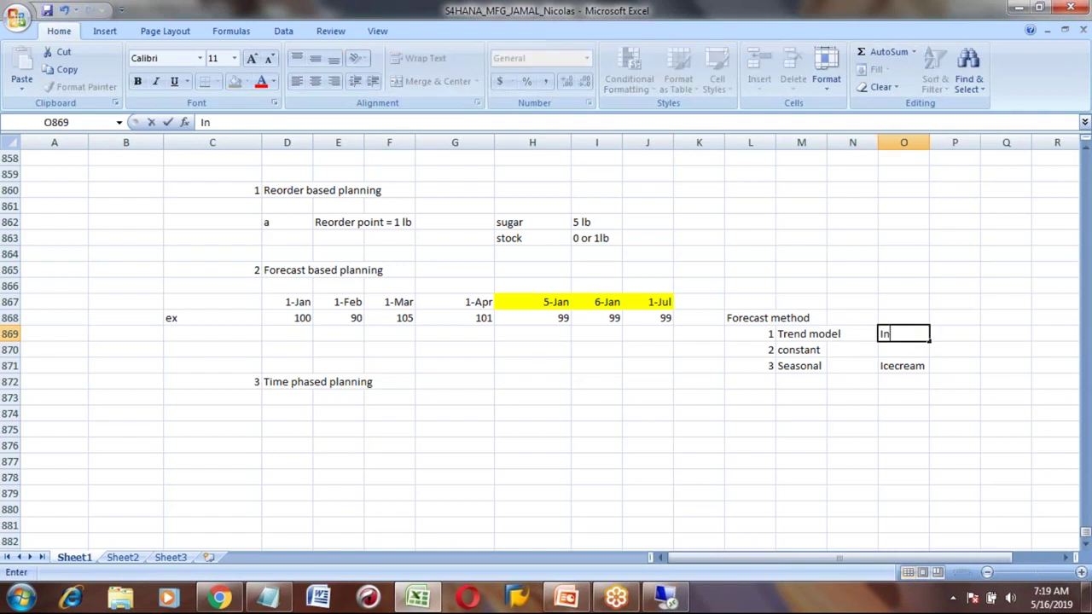
pyautogui.write('crease or de')
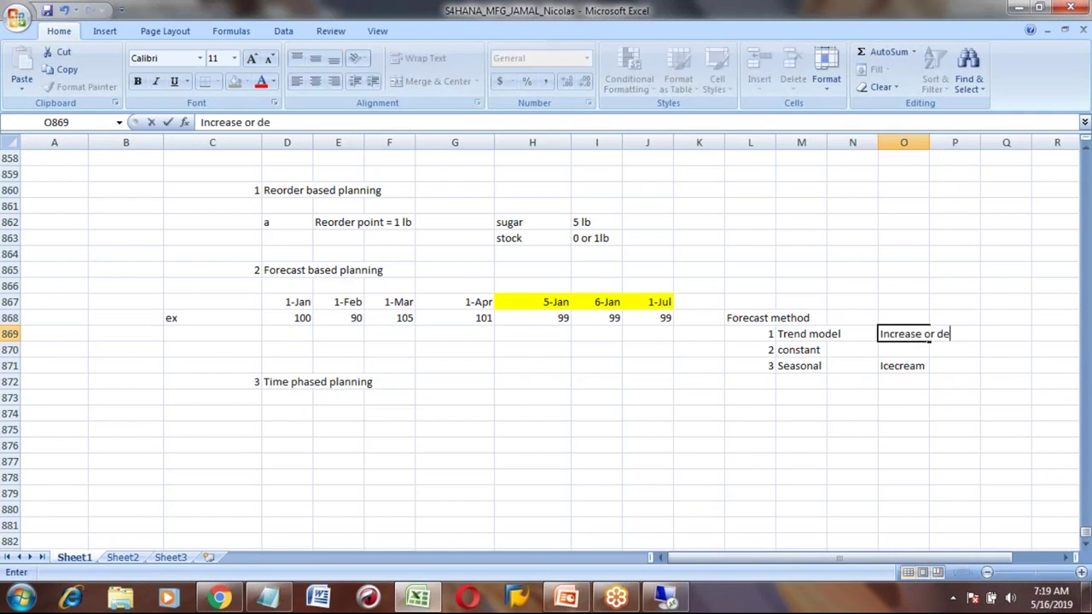
pyautogui.write('crease')
pyautogui.hotkey('ctrl', 'Return')
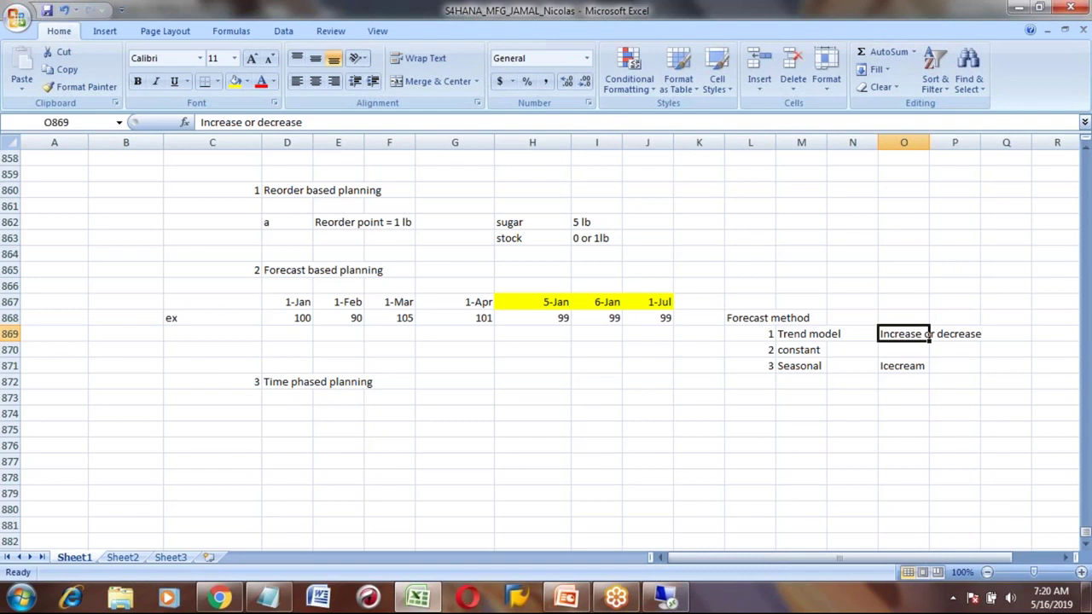
# Review the forecast values in H868:J868 in relation to the Trend model entry in M869.
pyautogui.press('Left')
pyautogui.press('Left')
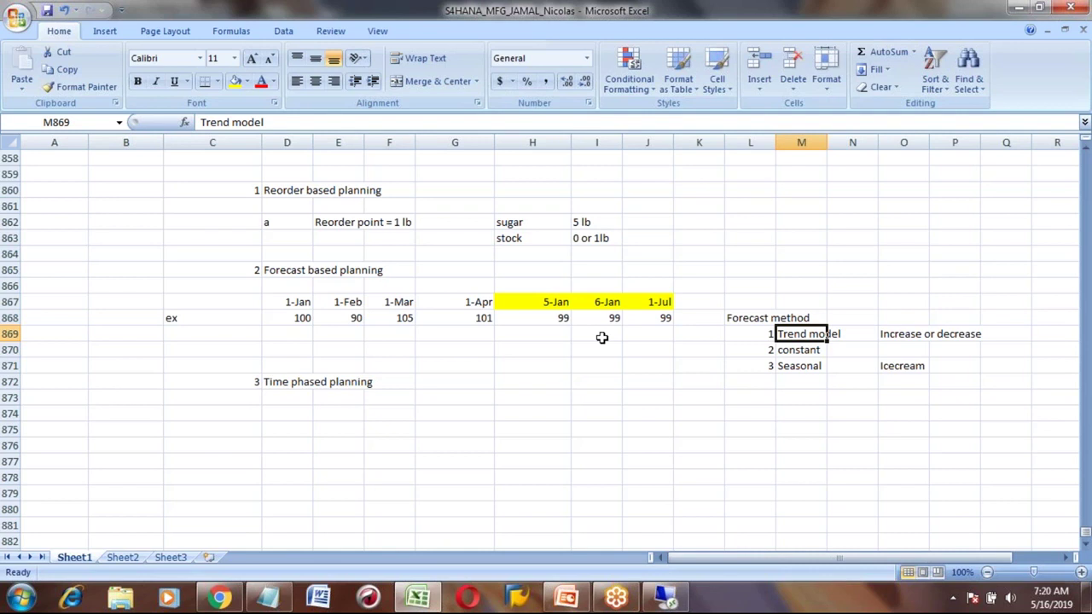
pyautogui.click(541, 316)
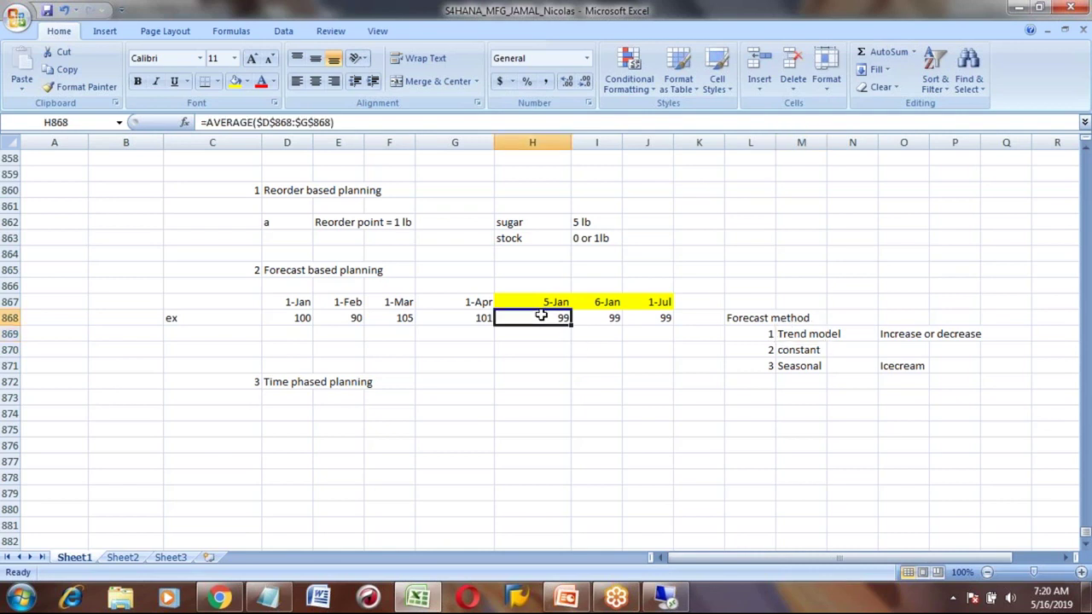
pyautogui.hotkey('shift', 'Right')
pyautogui.hotkey('shift', 'Right')
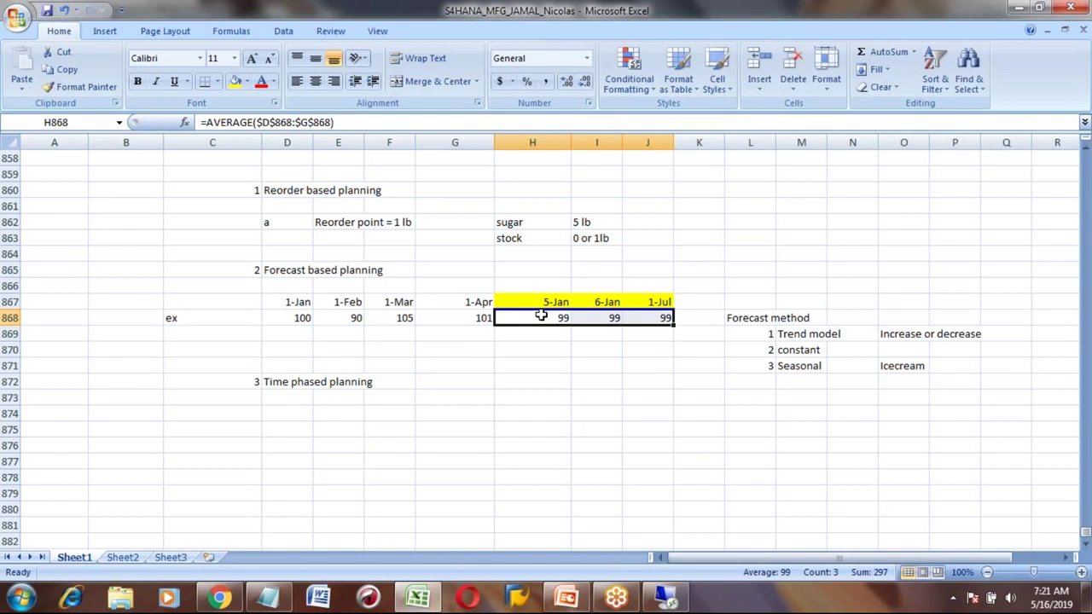
pyautogui.press('Right')
pyautogui.press('Left')
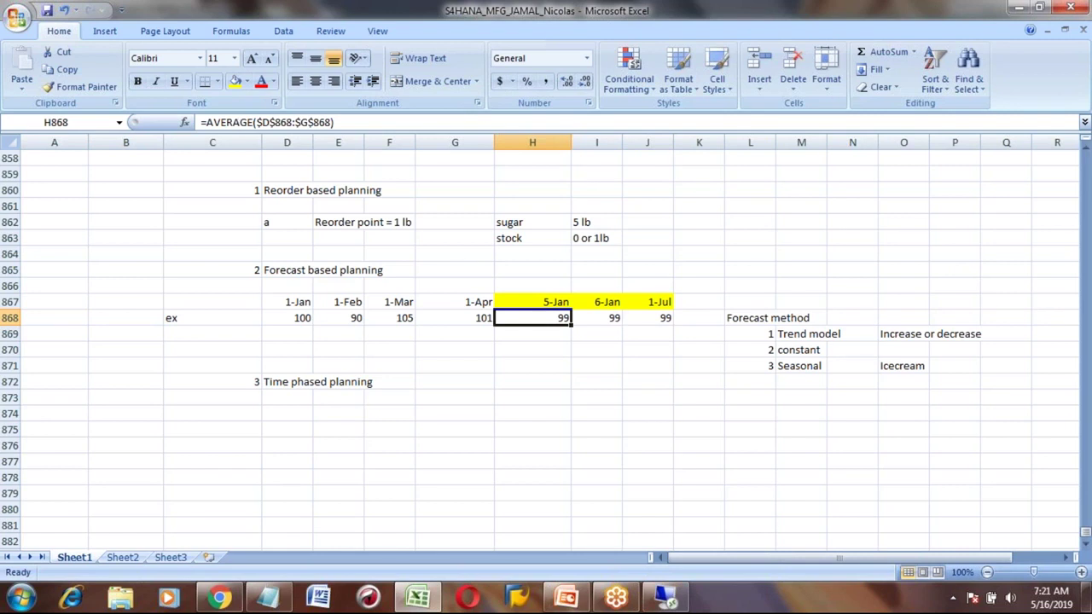
# Go through the three forecast methods in M869:M871 and return to the averaged forecast in H868.
pyautogui.click(795, 333)
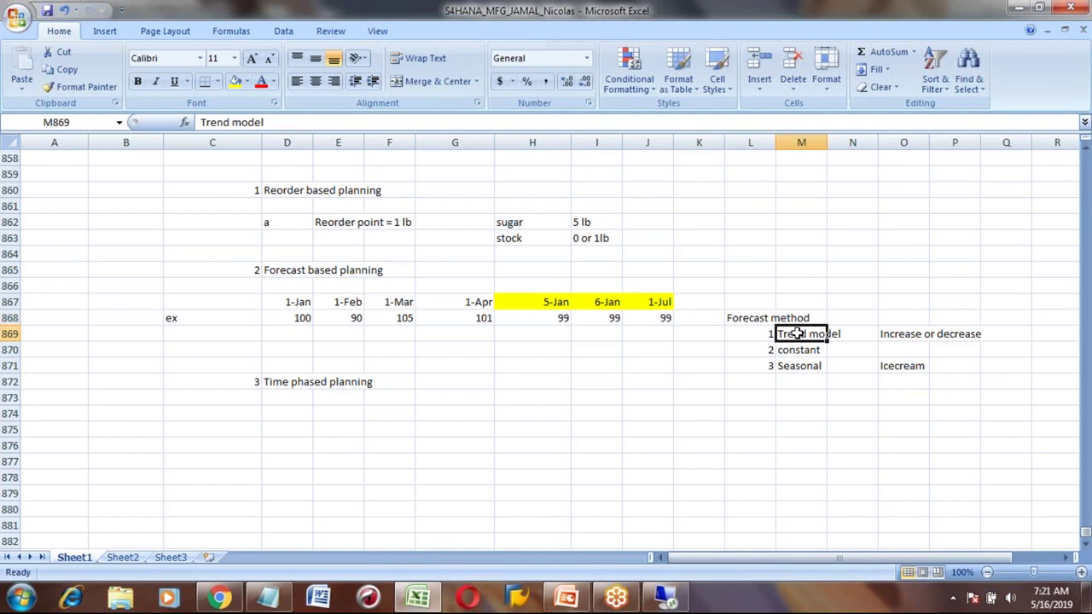
pyautogui.hotkey('shift', 'Down')
pyautogui.hotkey('shift', 'Down')
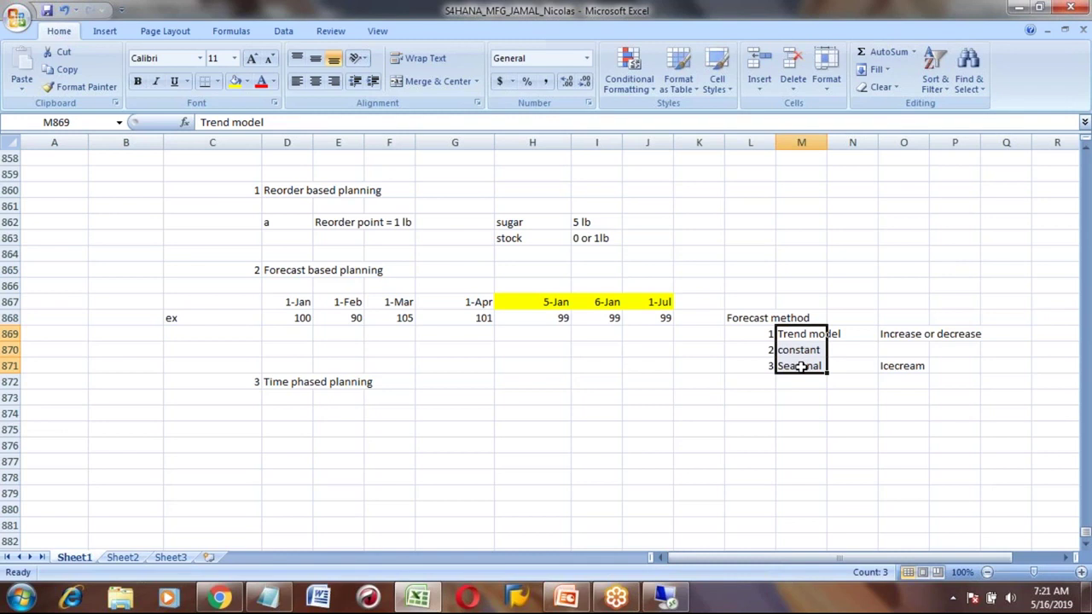
pyautogui.press('Down')
pyautogui.press('Up')
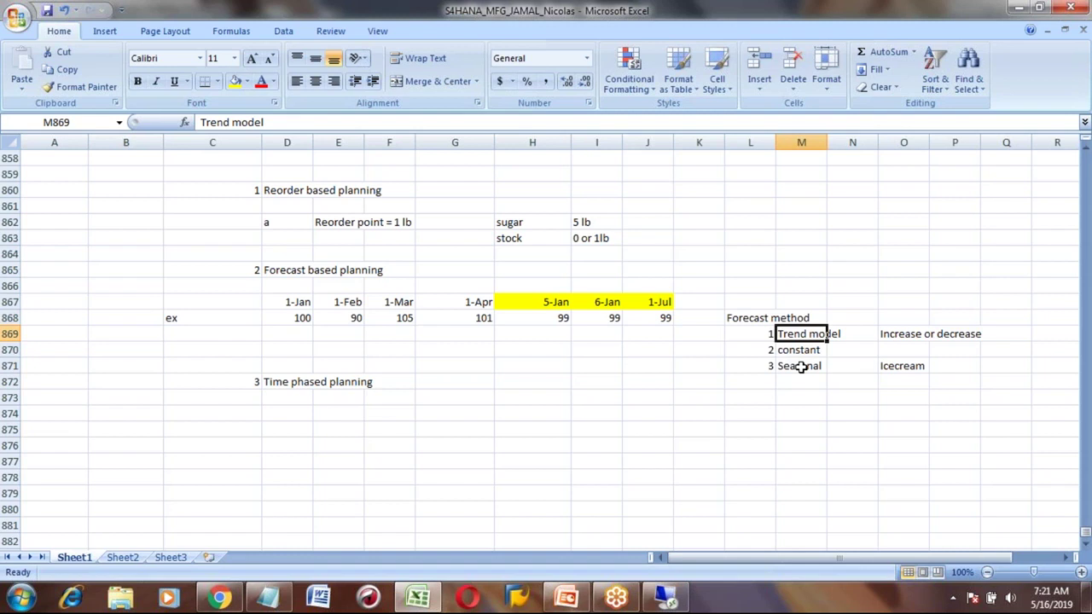
pyautogui.press('Down')
pyautogui.press('Down')
pyautogui.press('Up')
pyautogui.press('Up')
pyautogui.click(534, 314)
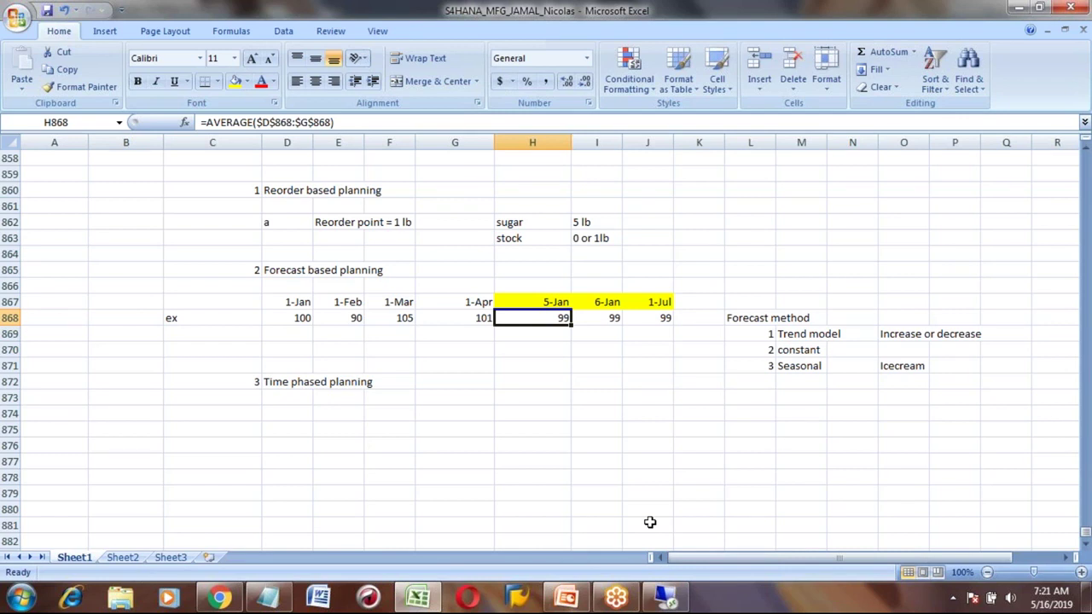
# Switch to the SAP remote desktop session and leave the HONDA_CAR1 material change without saving, returning to SAP Easy Access.
pyautogui.click(671, 602)
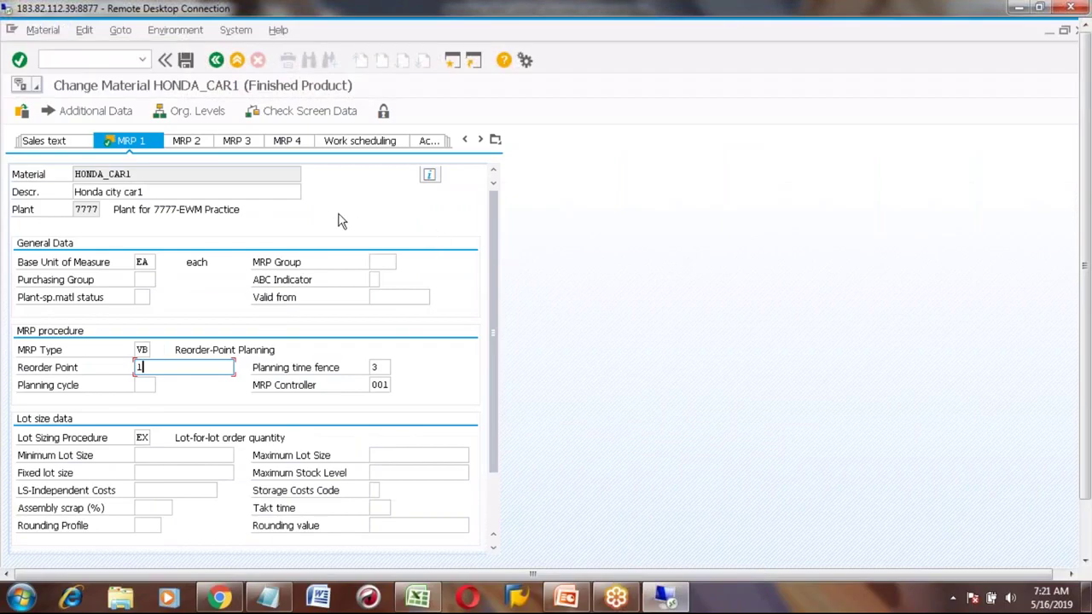
pyautogui.click(217, 64)
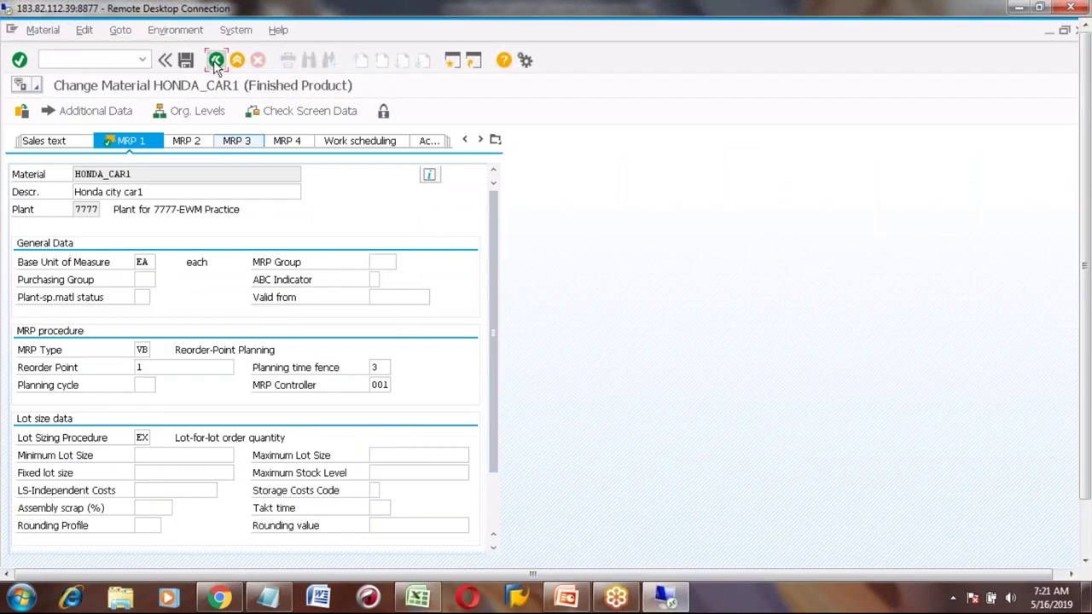
pyautogui.click(279, 336)
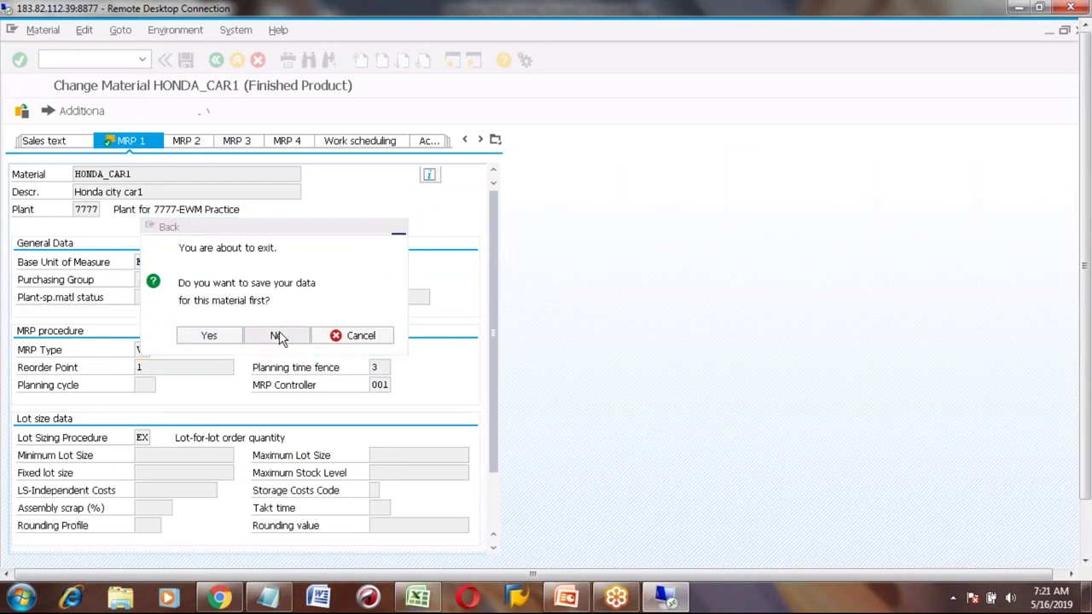
pyautogui.press('End')
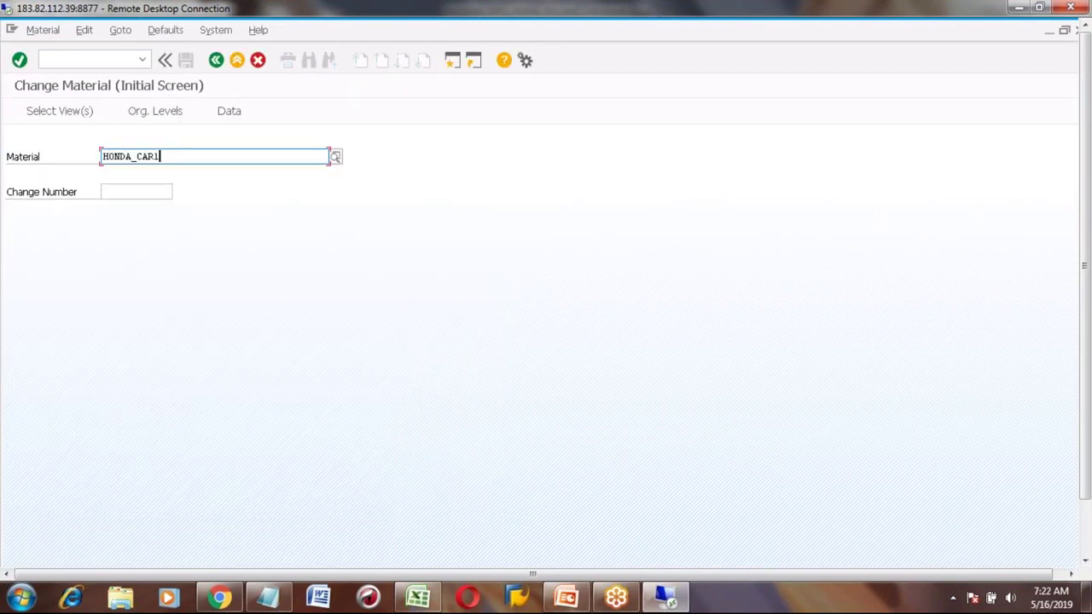
pyautogui.press('BackSpace')
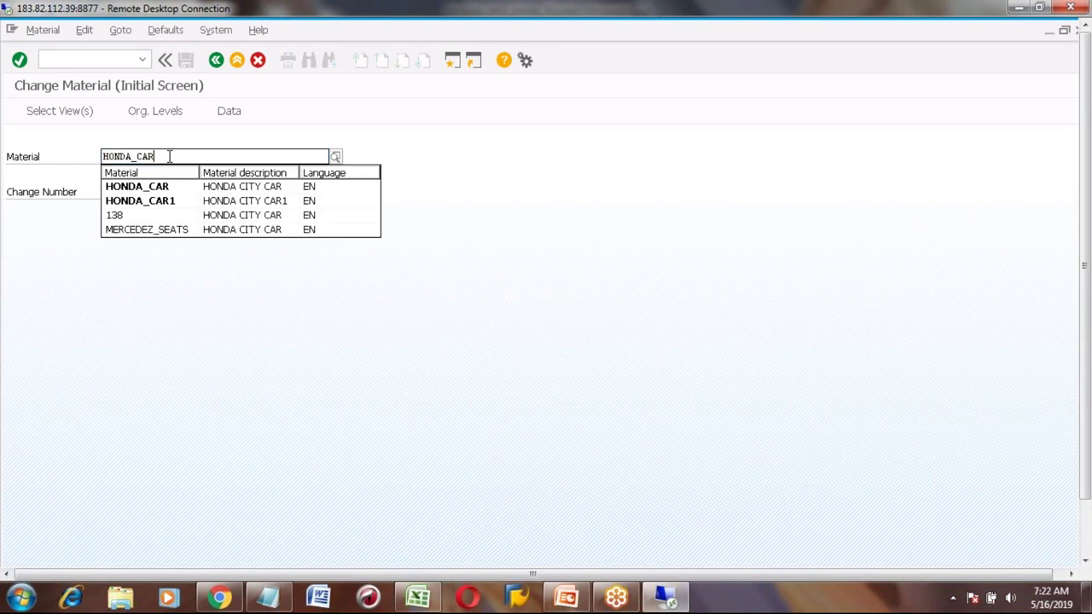
pyautogui.click(237, 60)
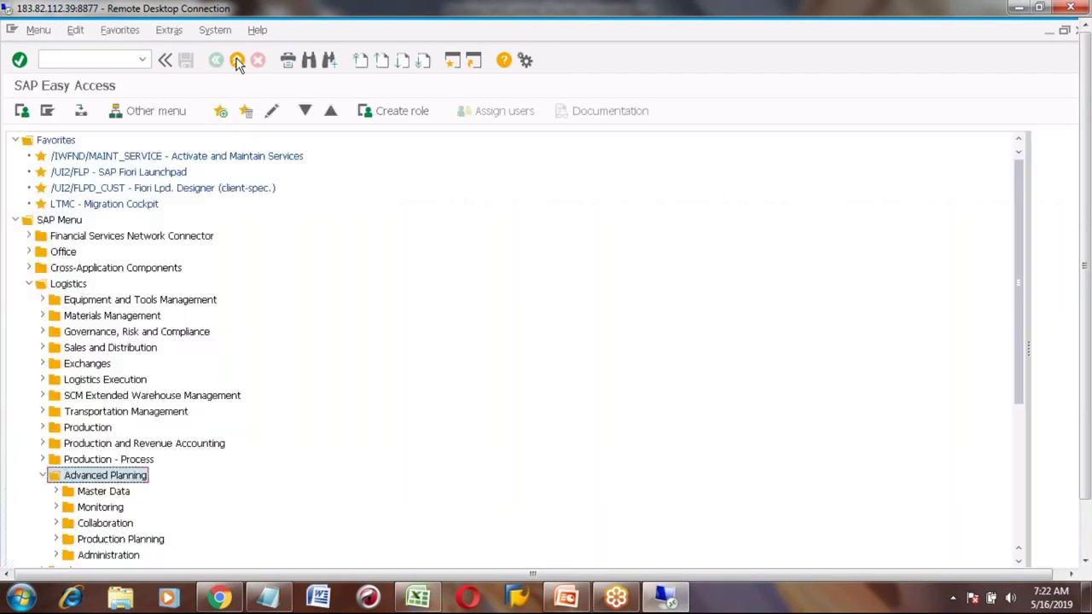
# Start transaction mm01 and choose HONDA_CAR1 as the material on the Create Material initial screen.
pyautogui.click(85, 59)
pyautogui.write('mm01')
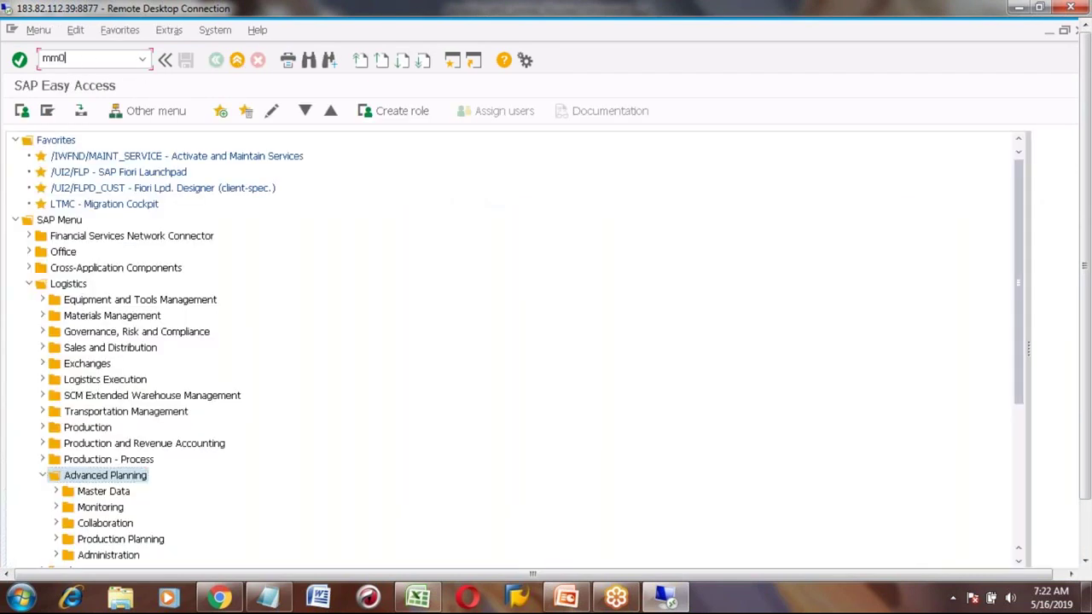
pyautogui.press('Return')
pyautogui.write('honda')
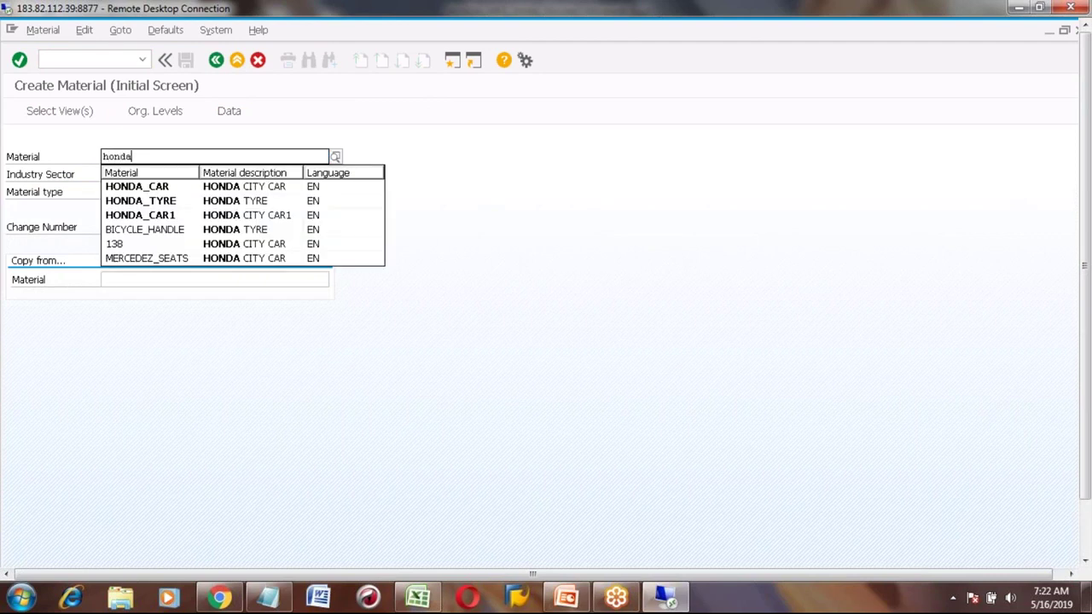
pyautogui.press('Down')
pyautogui.press('Down')
pyautogui.press('Down')
pyautogui.press('Return')
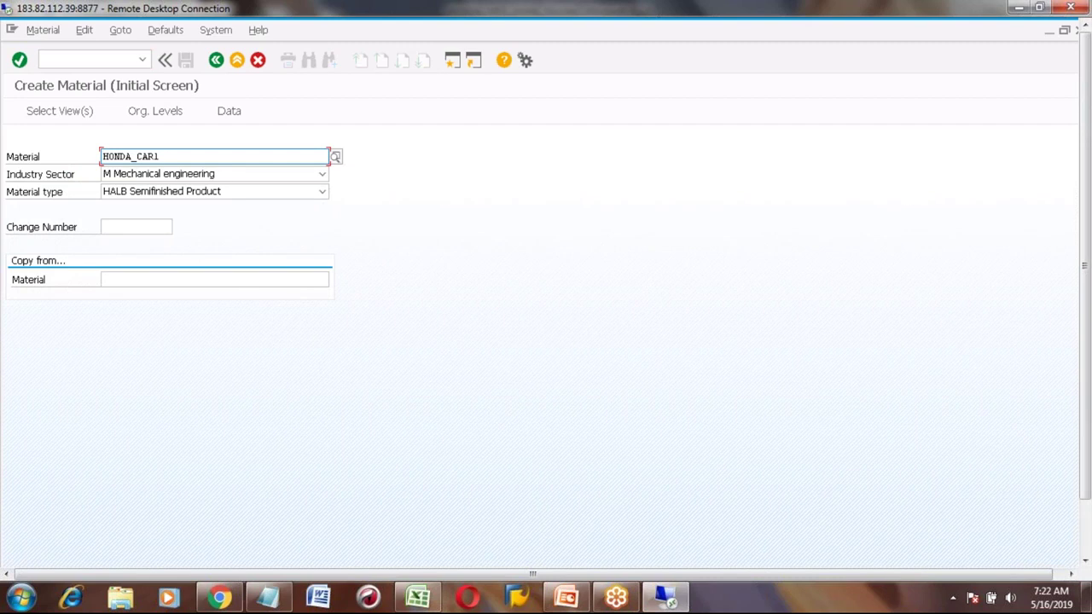
# Name the new material HONDA_CAR2 and enter HONDA_CAR1 as the material to copy from.
pyautogui.press('BackSpace')
pyautogui.write('2')
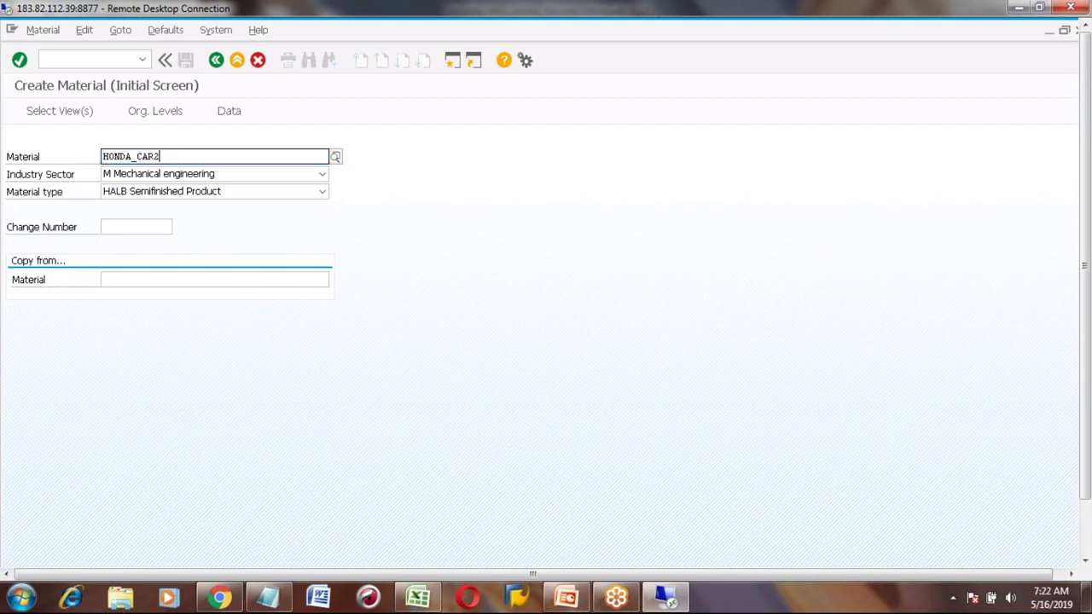
pyautogui.press('Return')
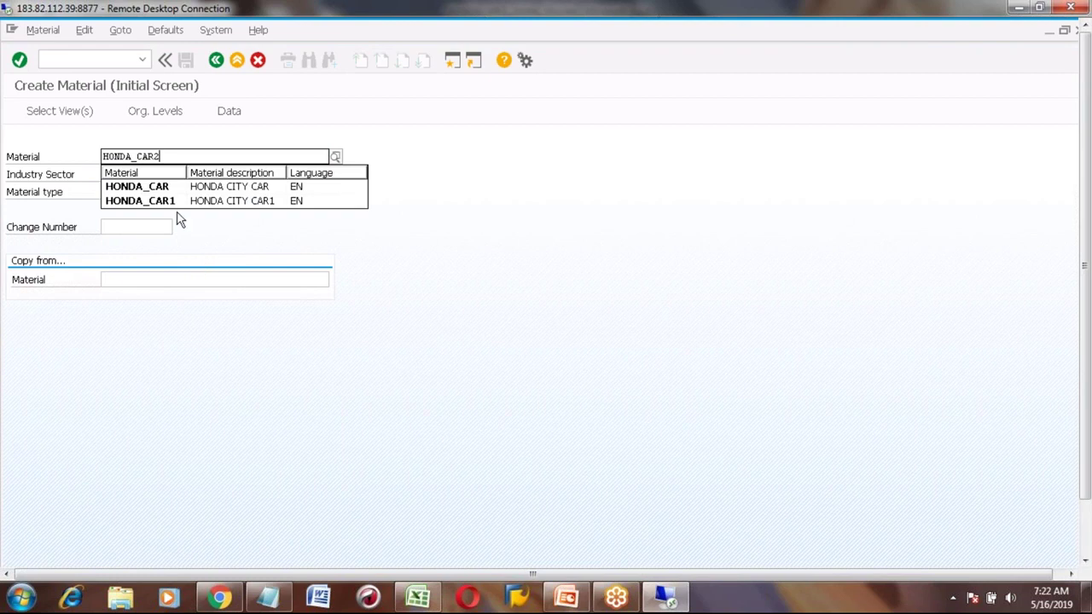
pyautogui.press('Tab')
pyautogui.press('Tab')
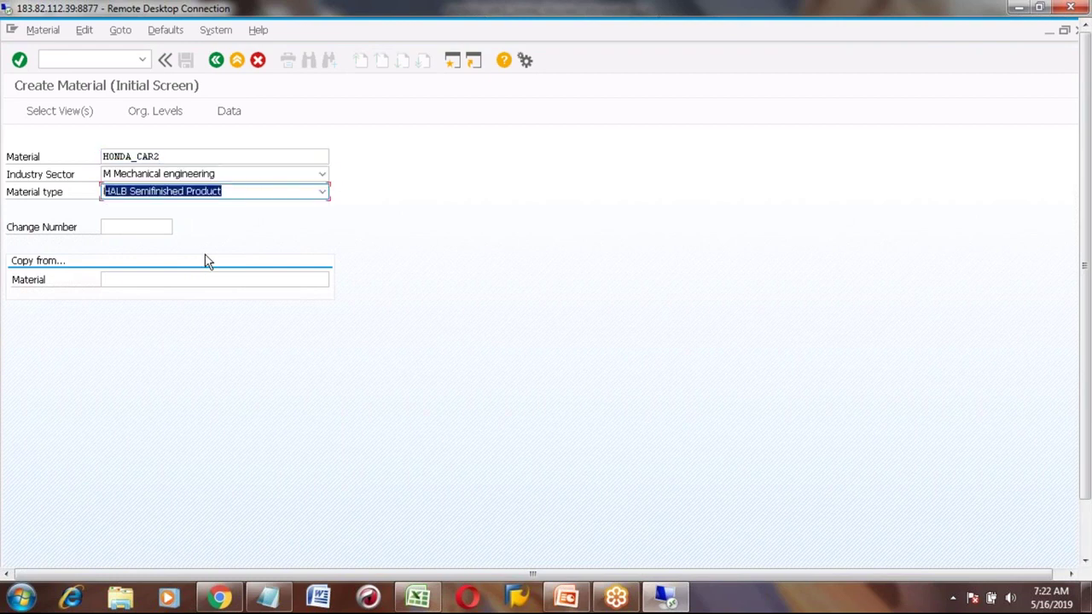
pyautogui.press('Tab')
pyautogui.press('Tab')
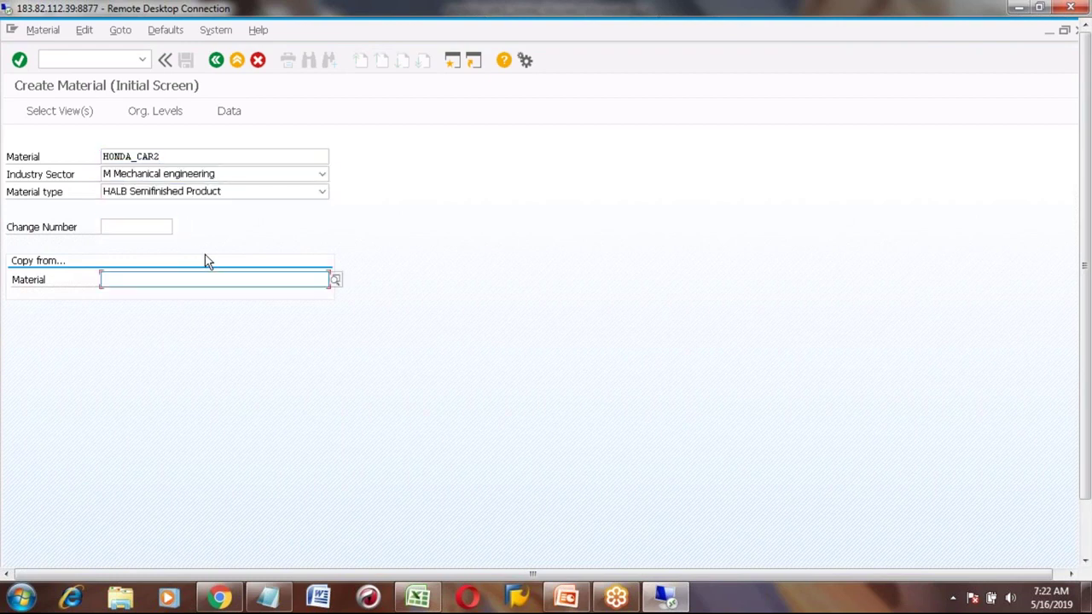
pyautogui.write('HONDA')
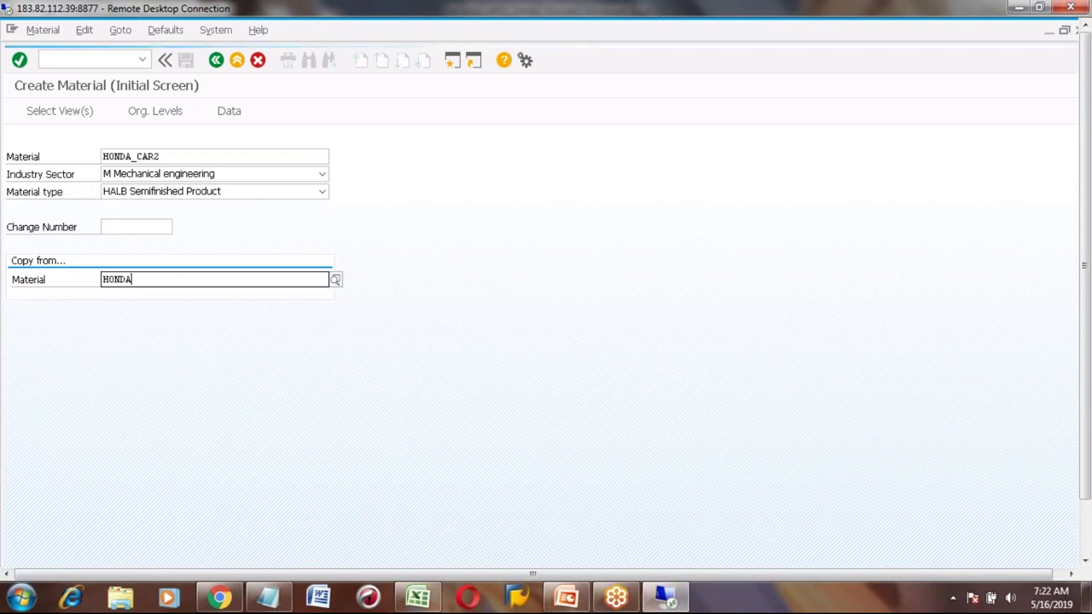
pyautogui.write('_CAR1')
pyautogui.press('Return')
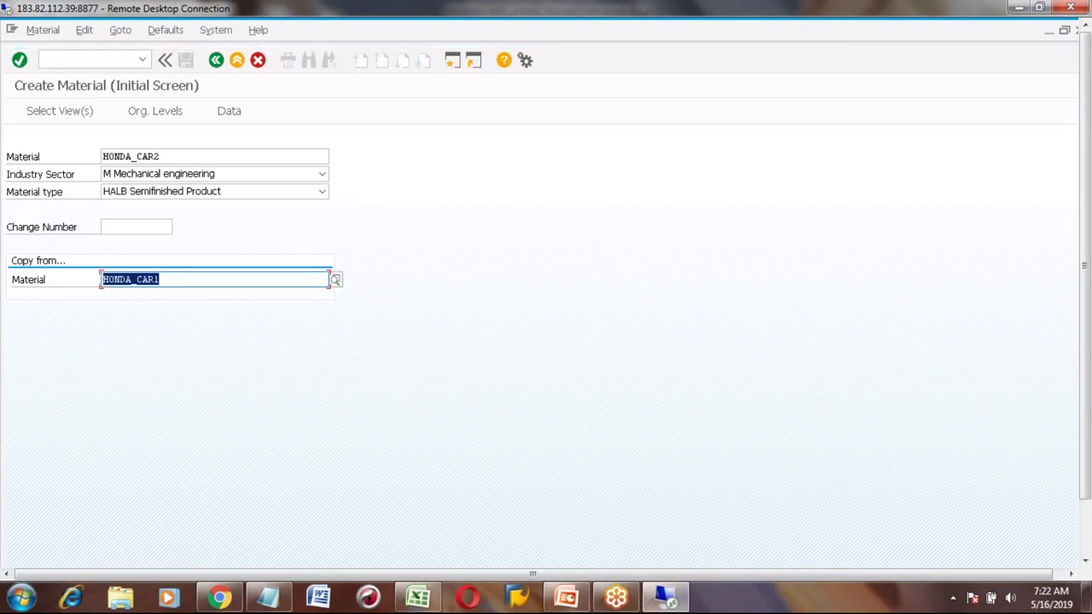
pyautogui.press('Return')
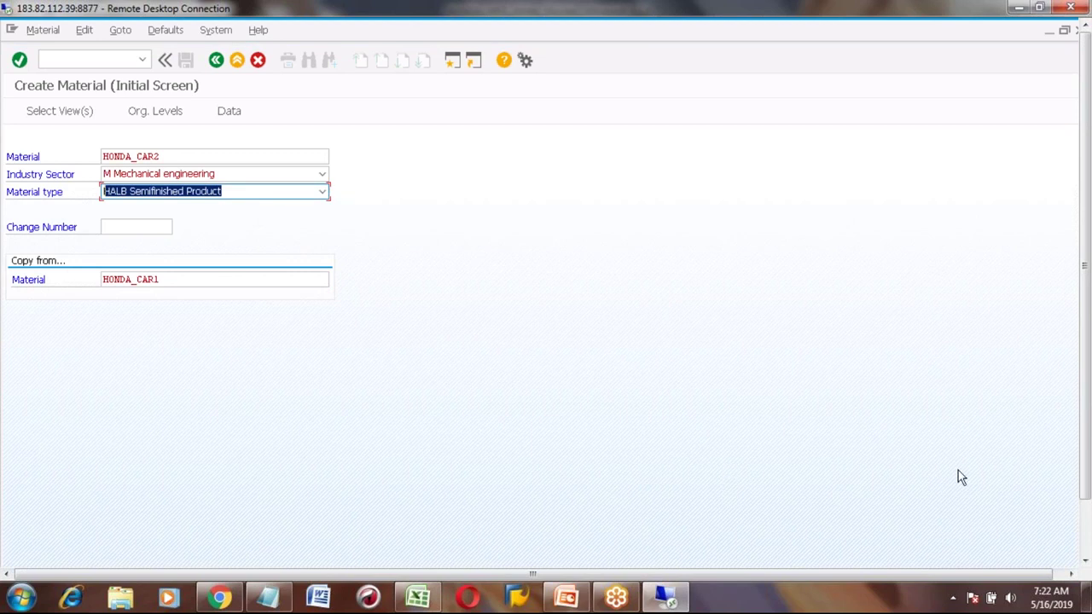
# Change the material type to FERT Finished Product and proceed to the view selection.
pyautogui.click(1087, 535)
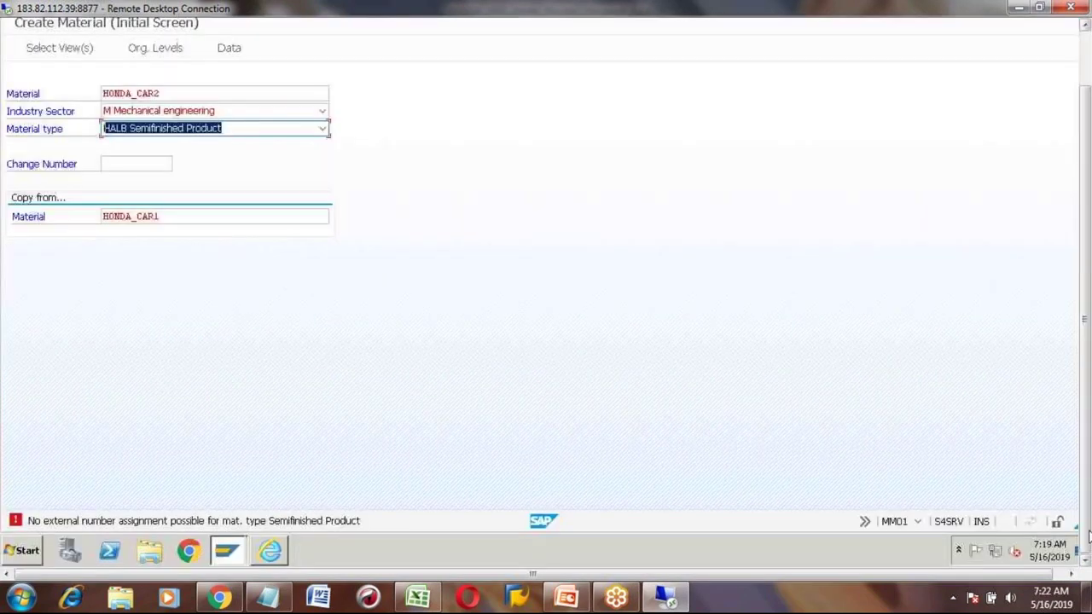
pyautogui.write('FERT')
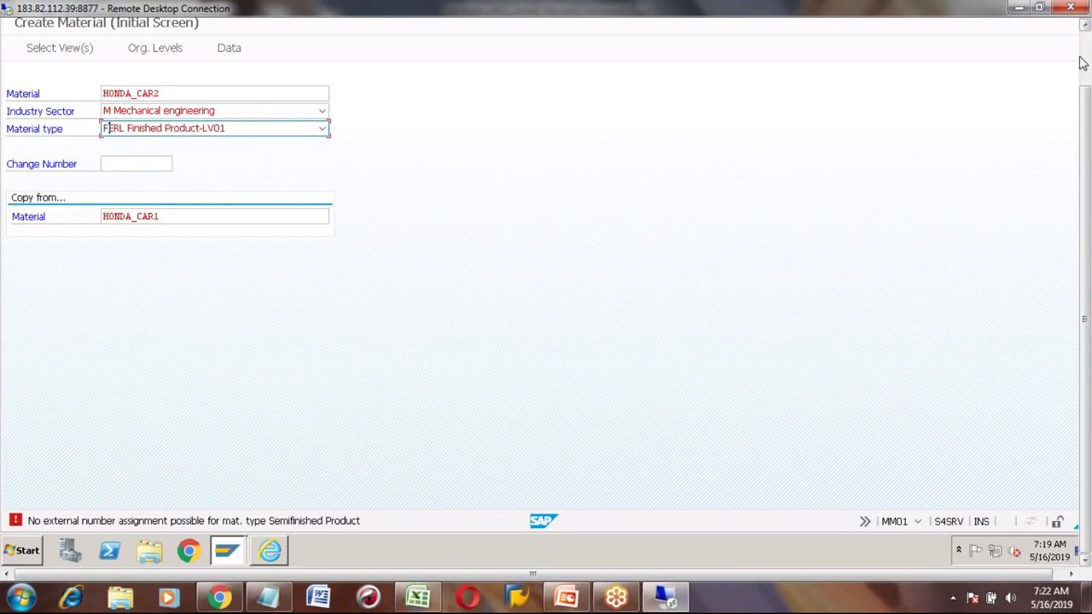
pyautogui.press('Return')
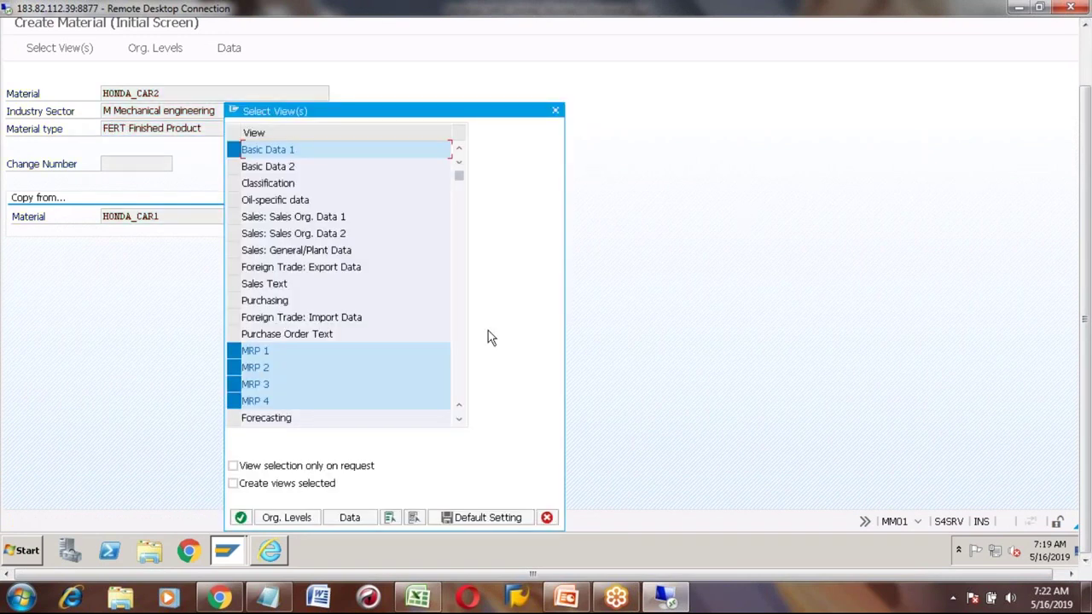
# Add the Forecasting view to the selected views and accept the organizational levels with plant 7777 and storage location 0001.
pyautogui.click(460, 421)
pyautogui.click(460, 421)
pyautogui.click(460, 420)
pyautogui.click(460, 420)
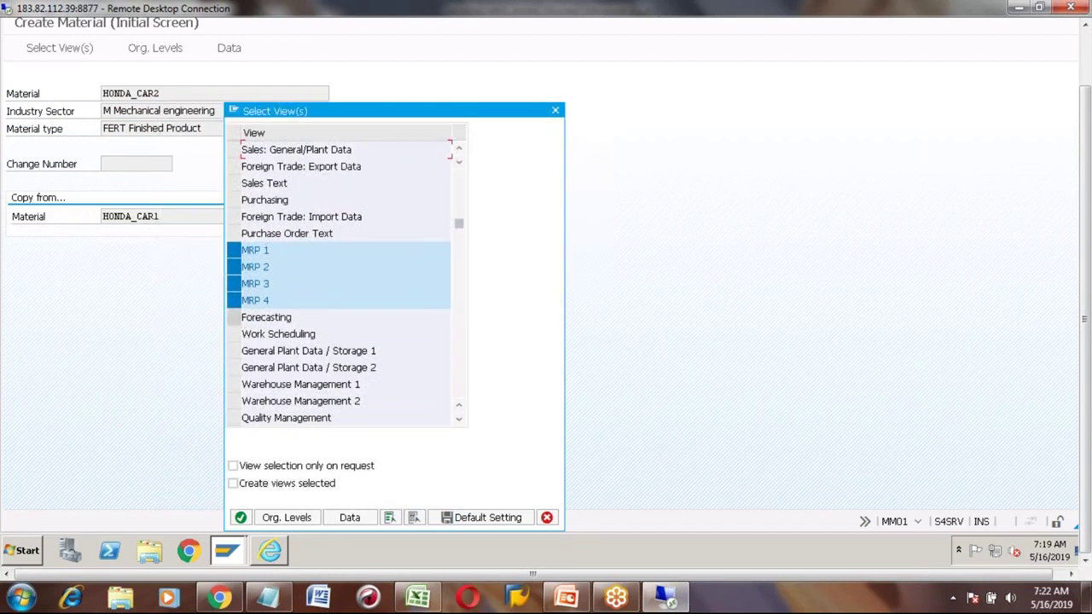
pyautogui.click(234, 317)
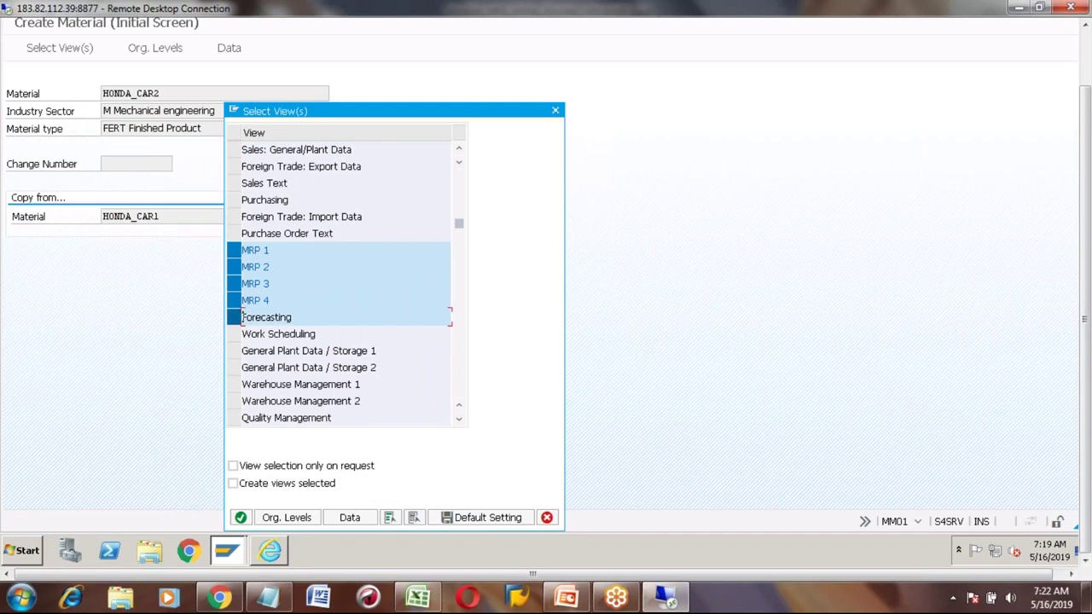
pyautogui.click(241, 518)
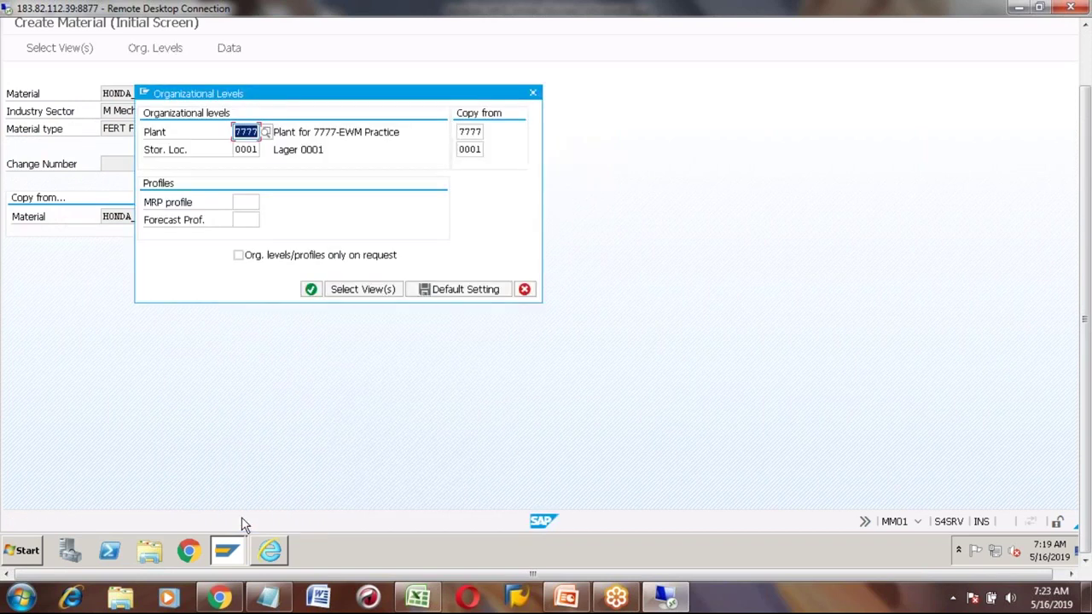
pyautogui.click(369, 296)
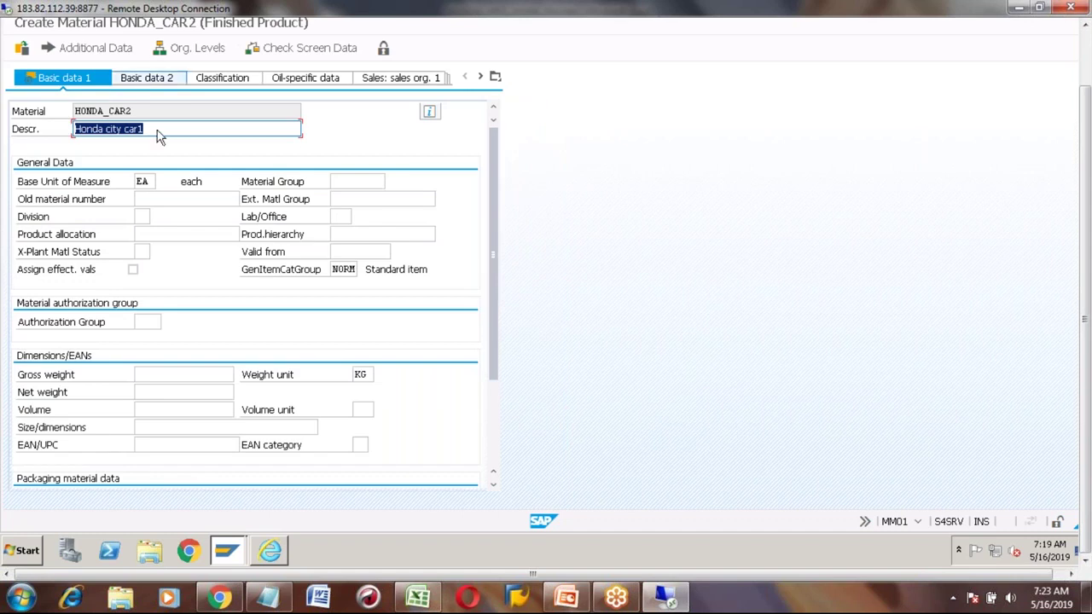
# Change the material description to Honda city car2 and continue to the MRP 1 view.
pyautogui.press('End')
pyautogui.press('BackSpace')
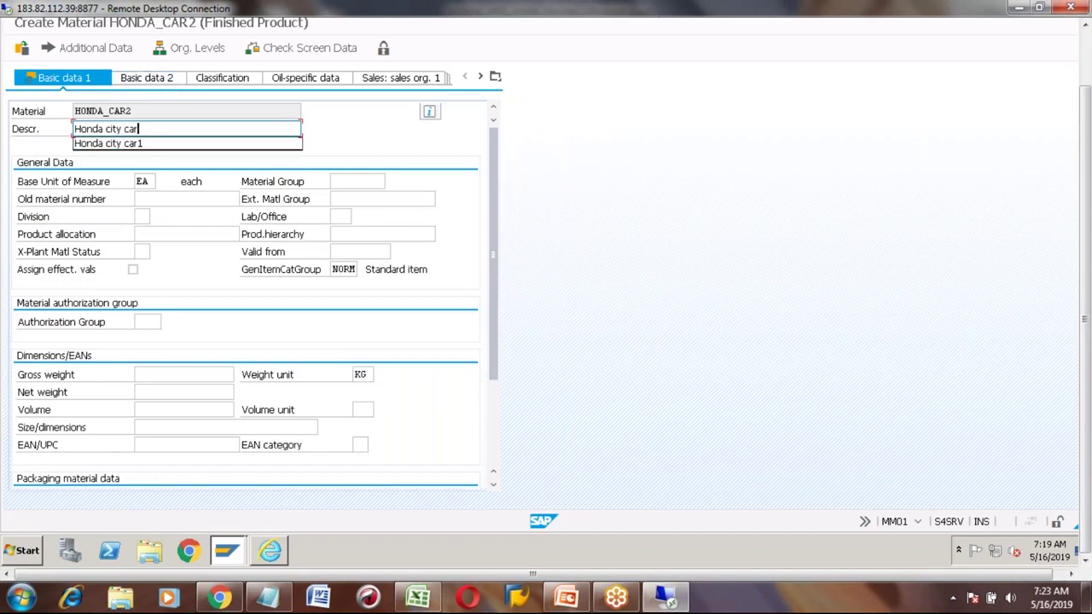
pyautogui.write('2')
pyautogui.press('Return')
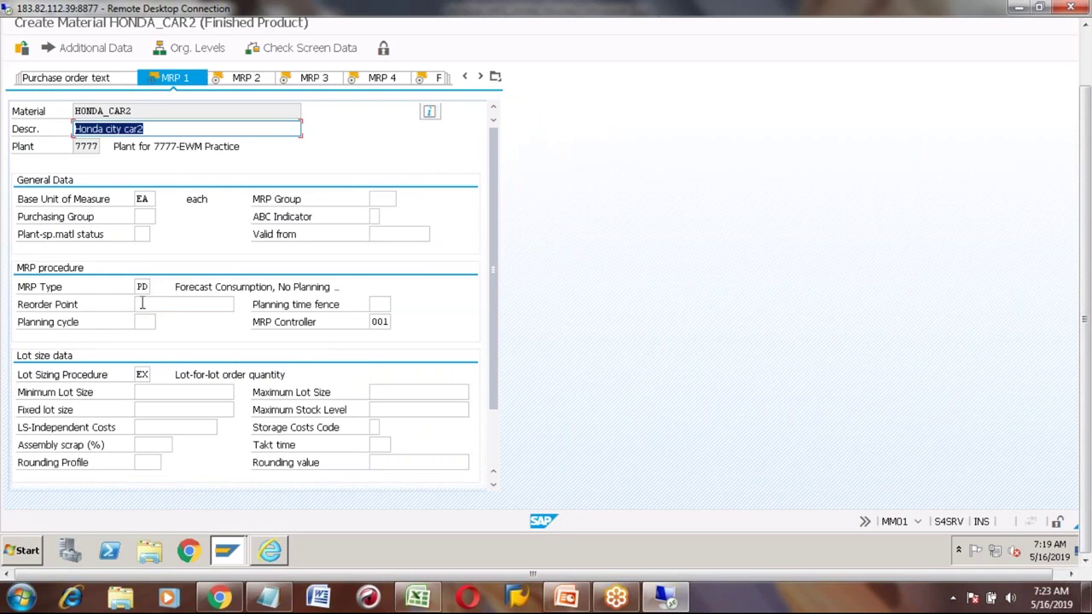
# Set the MRP type to VV, Forecast-based planning, from the list of possible entries.
pyautogui.click(142, 288)
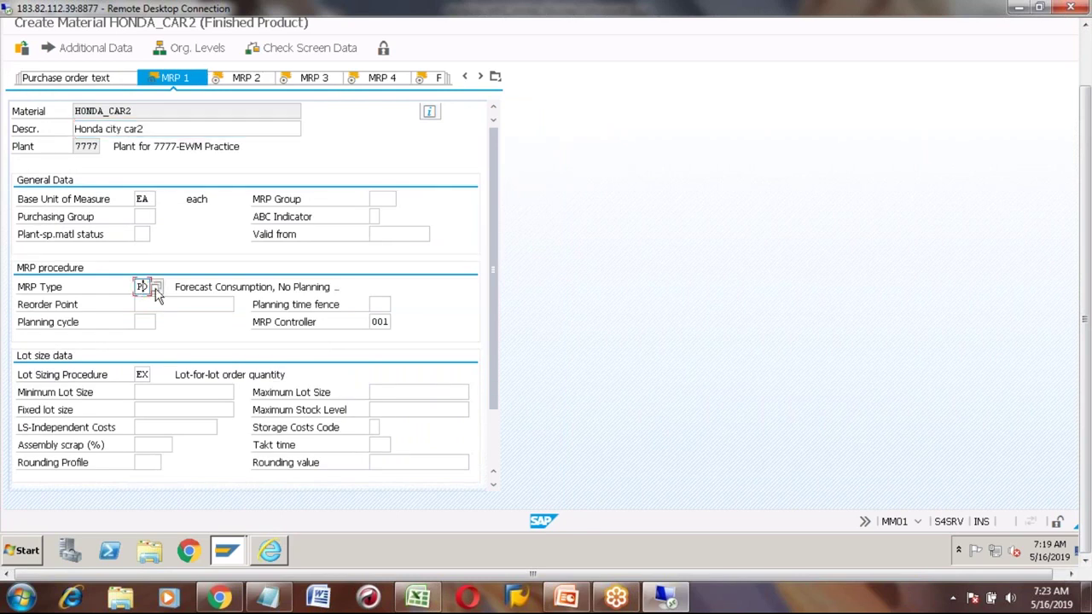
pyautogui.press('Return')
pyautogui.press('F4')
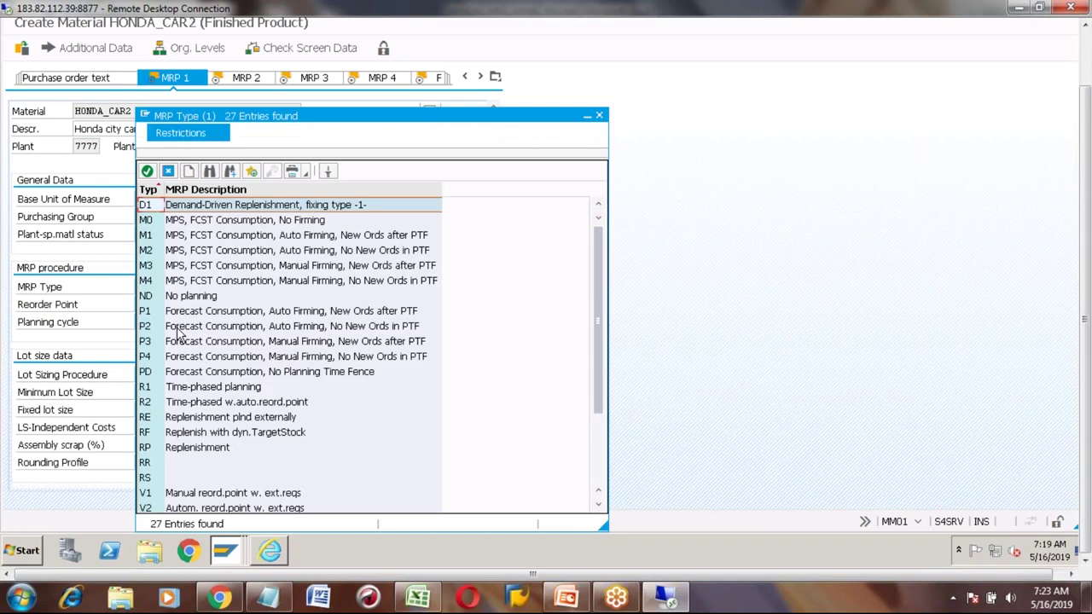
pyautogui.press('Down')
pyautogui.press('Down')
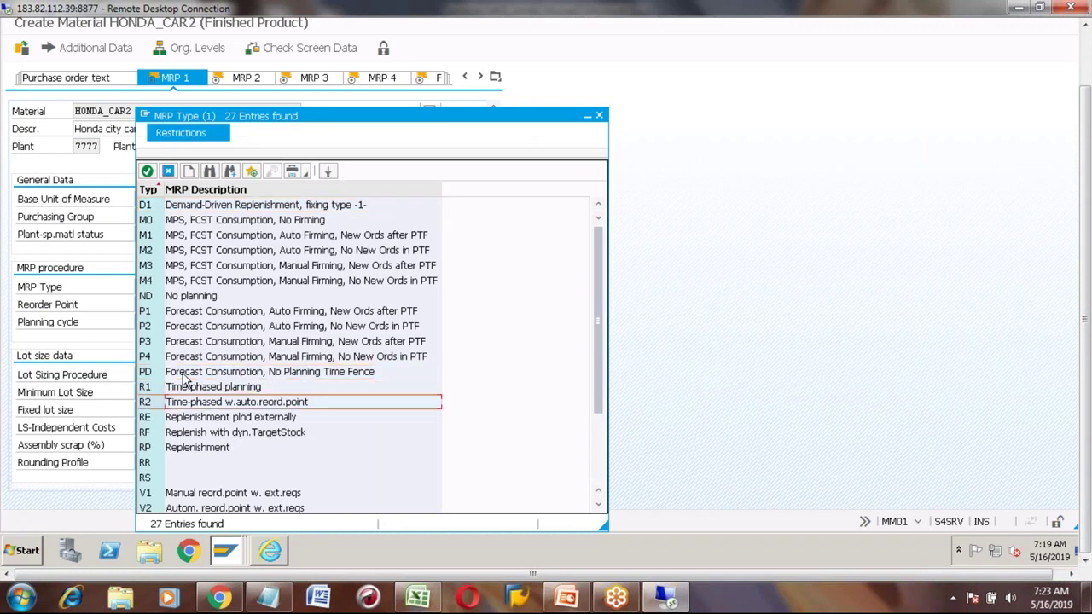
pyautogui.press('Down')
pyautogui.press('Down')
pyautogui.press('Down')
pyautogui.press('Down')
pyautogui.press('Down')
pyautogui.press('Down')
pyautogui.press('Down')
pyautogui.press('Down')
pyautogui.press('Down')
pyautogui.press('Down')
pyautogui.press('Down')
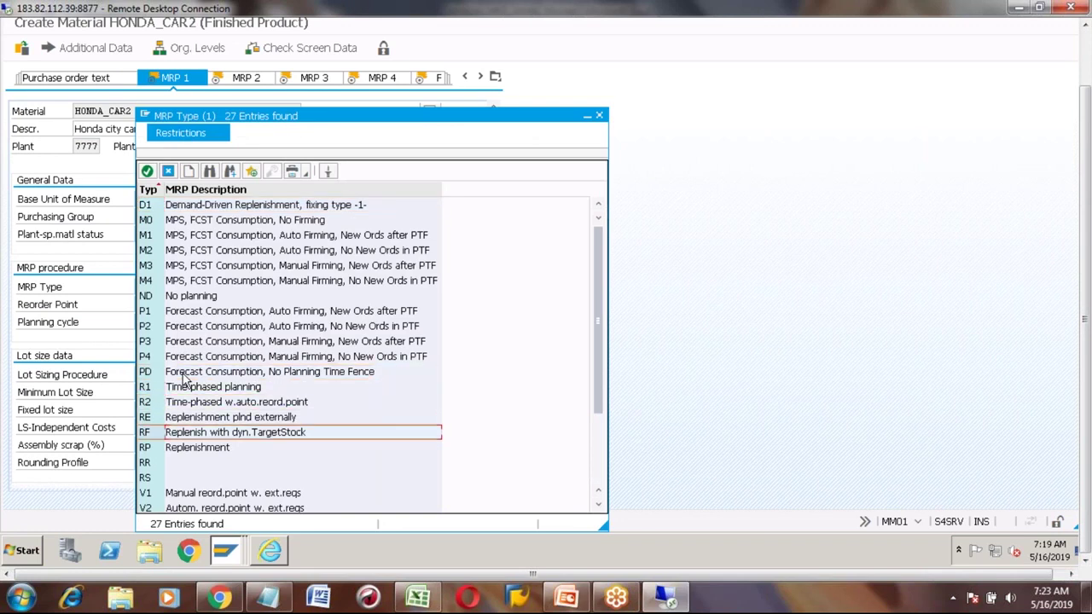
pyautogui.press('Down')
pyautogui.press('Down')
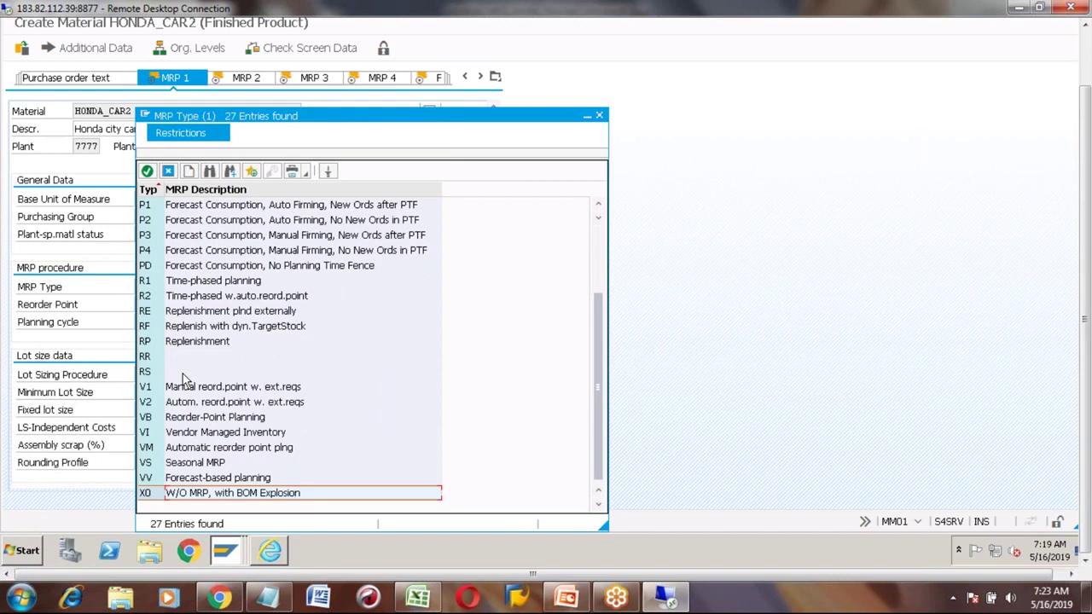
pyautogui.press('Up')
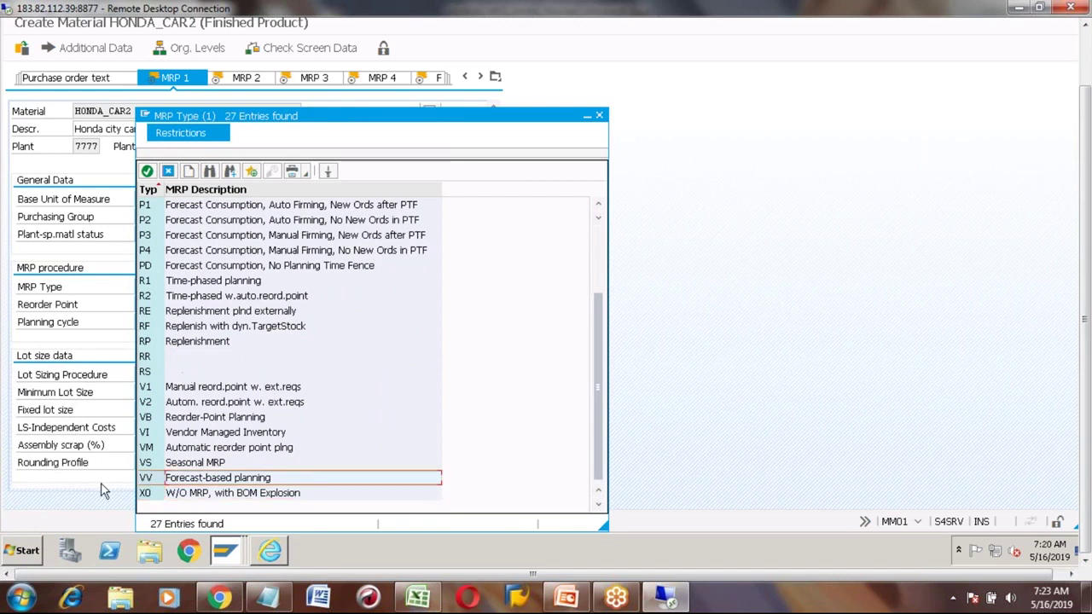
pyautogui.doubleClick(219, 479)
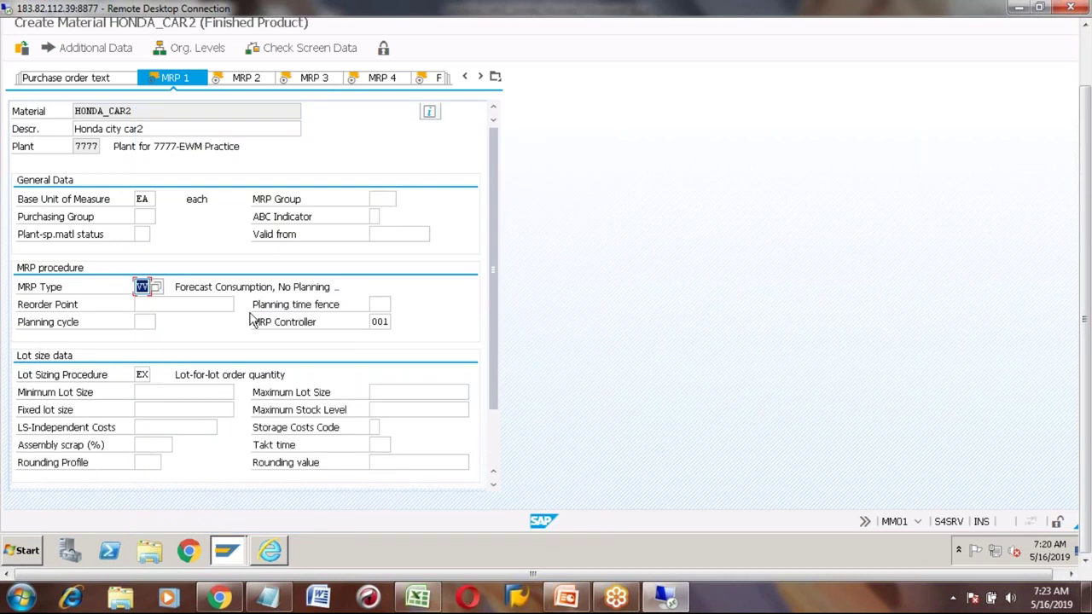
pyautogui.press('Return')
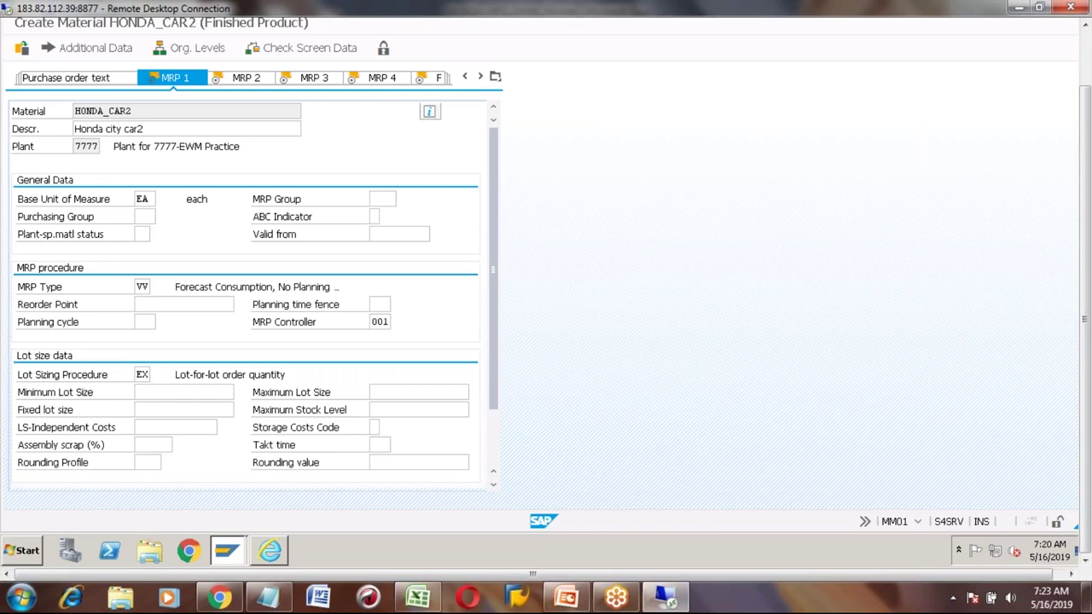
# Accept the copied data in the MRP 1 to MRP 4 views and continue to the Forecasting view.
pyautogui.press('Return')
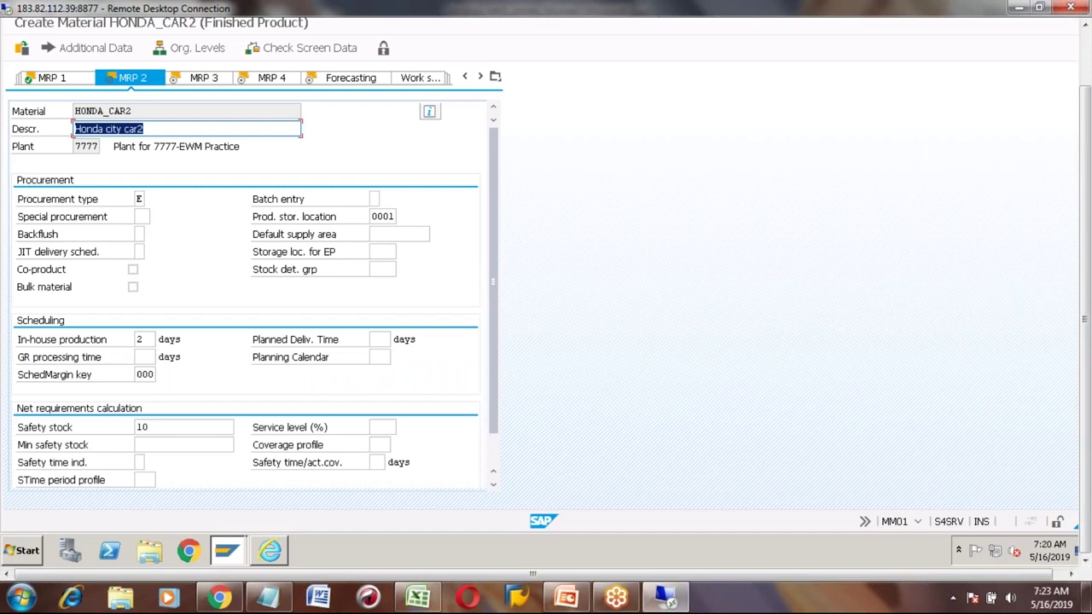
pyautogui.press('Return')
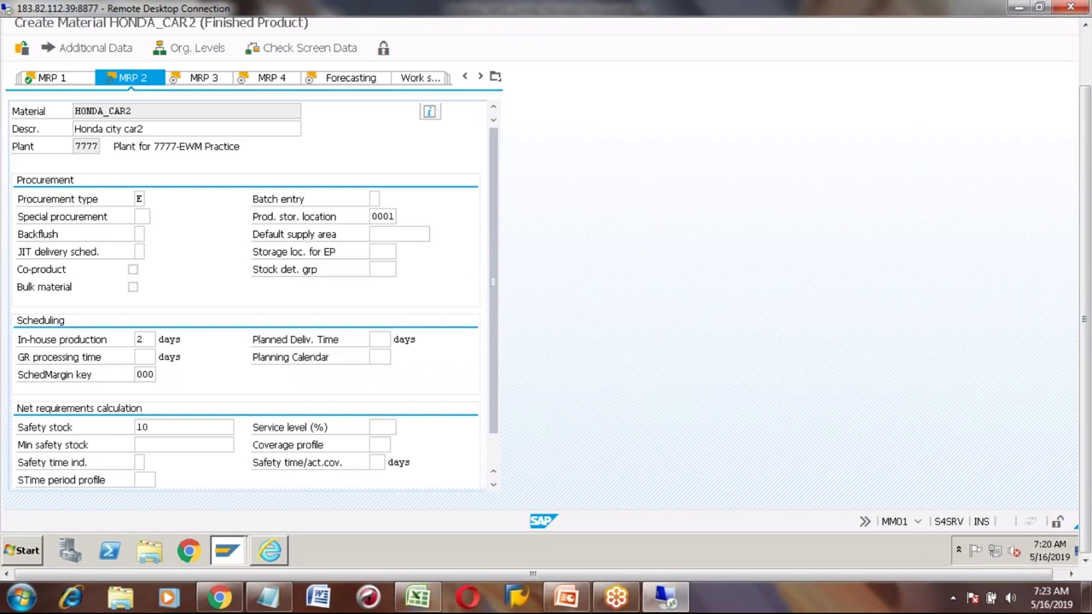
pyautogui.press('Return')
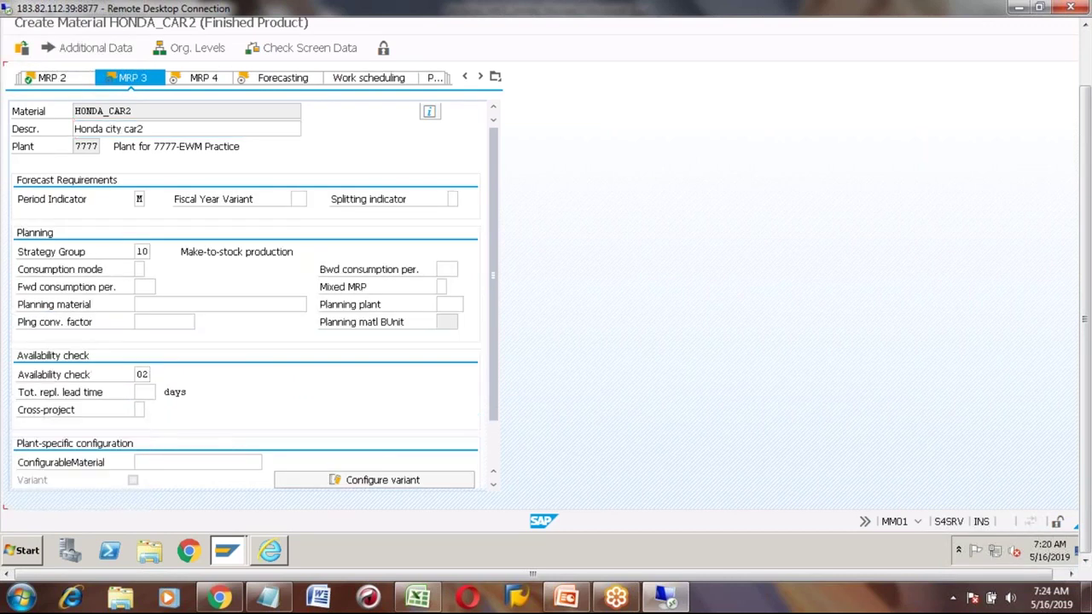
pyautogui.press('Return')
pyautogui.press('Return')
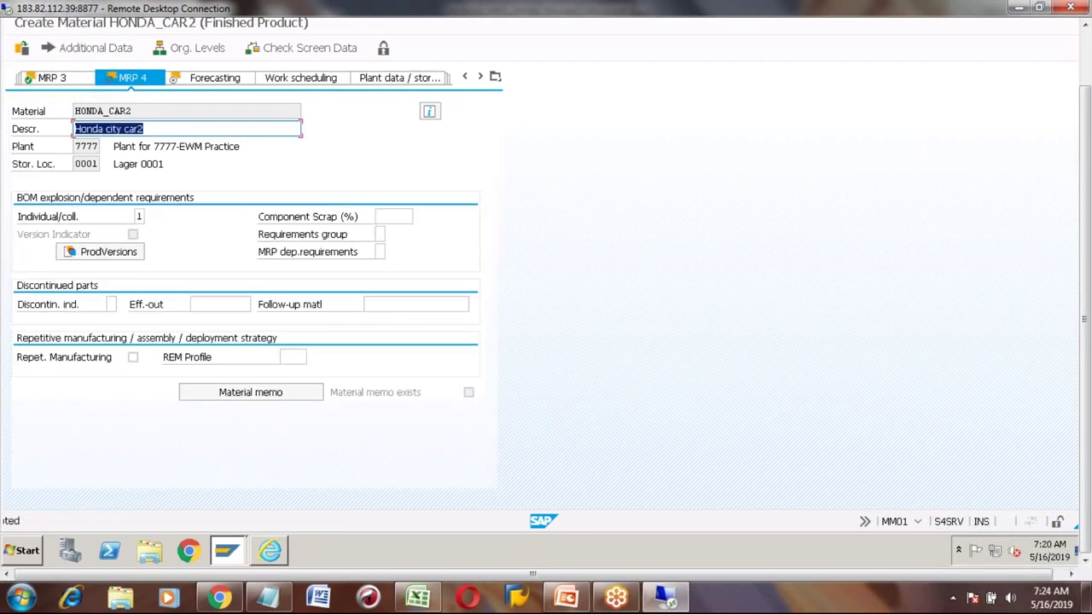
pyautogui.press('Return')
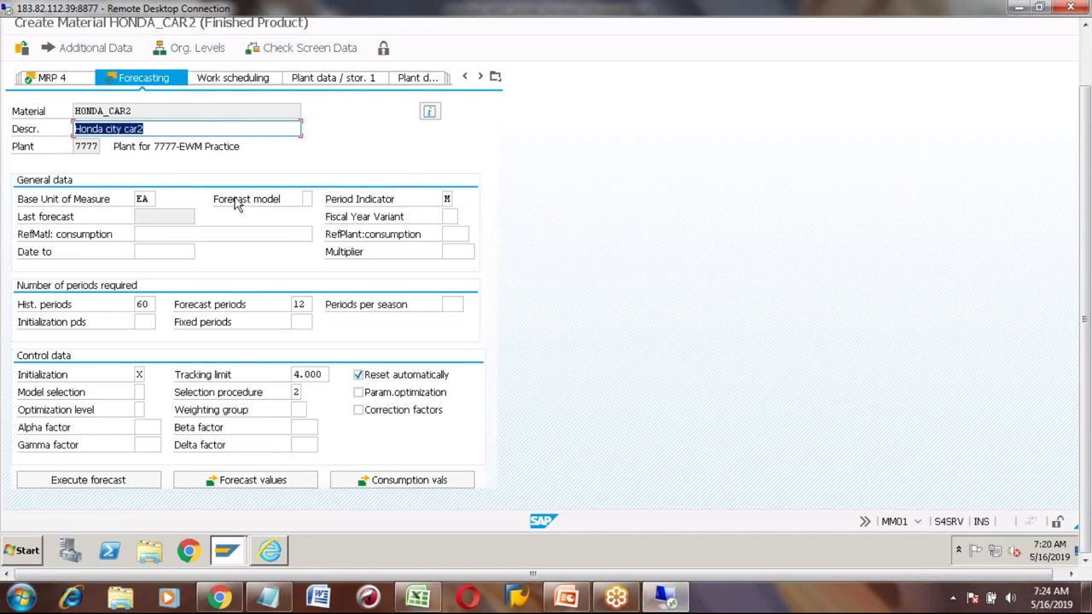
# Go through the list of possible forecast models and set the forecast model to D, Constant model.
pyautogui.click(306, 199)
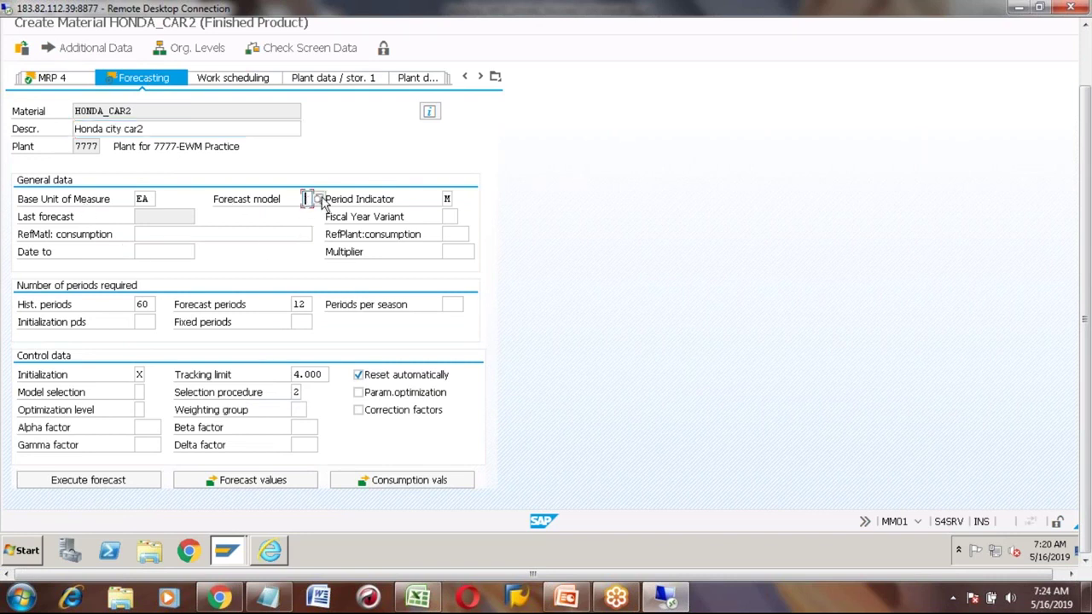
pyautogui.click(318, 199)
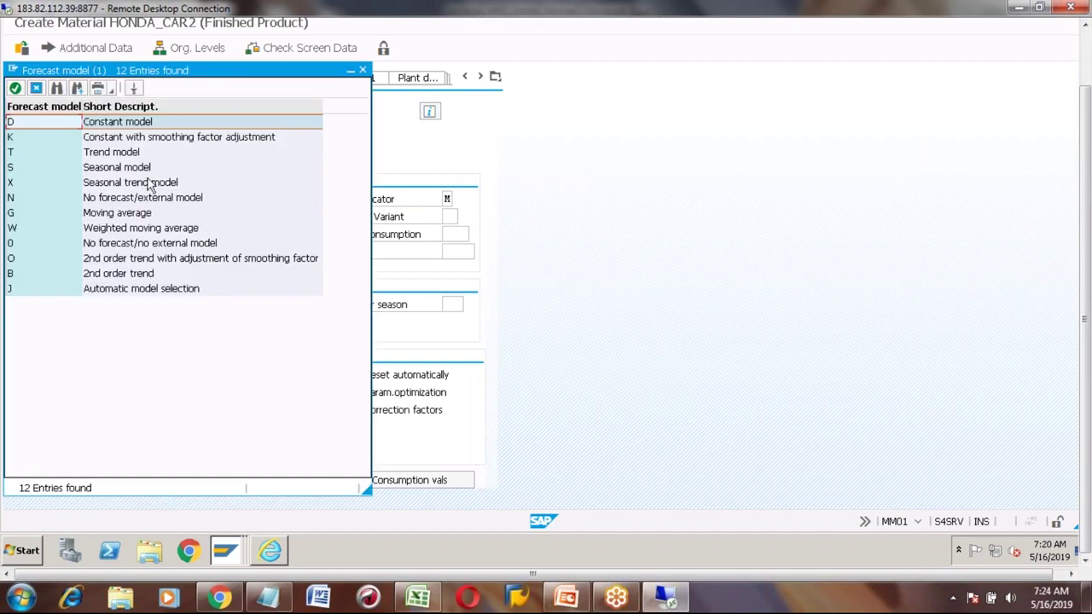
pyautogui.click(107, 153)
pyautogui.press('Up')
pyautogui.press('Up')
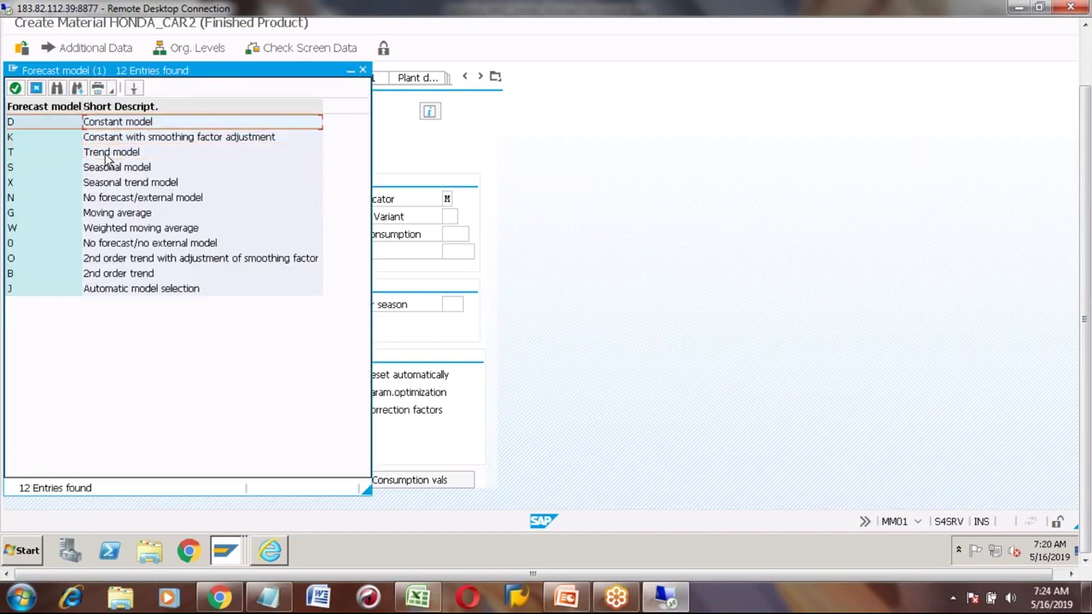
pyautogui.press('Down')
pyautogui.press('Down')
pyautogui.press('Down')
pyautogui.press('Down')
pyautogui.press('Down')
pyautogui.press('Down')
pyautogui.press('Down')
pyautogui.press('Down')
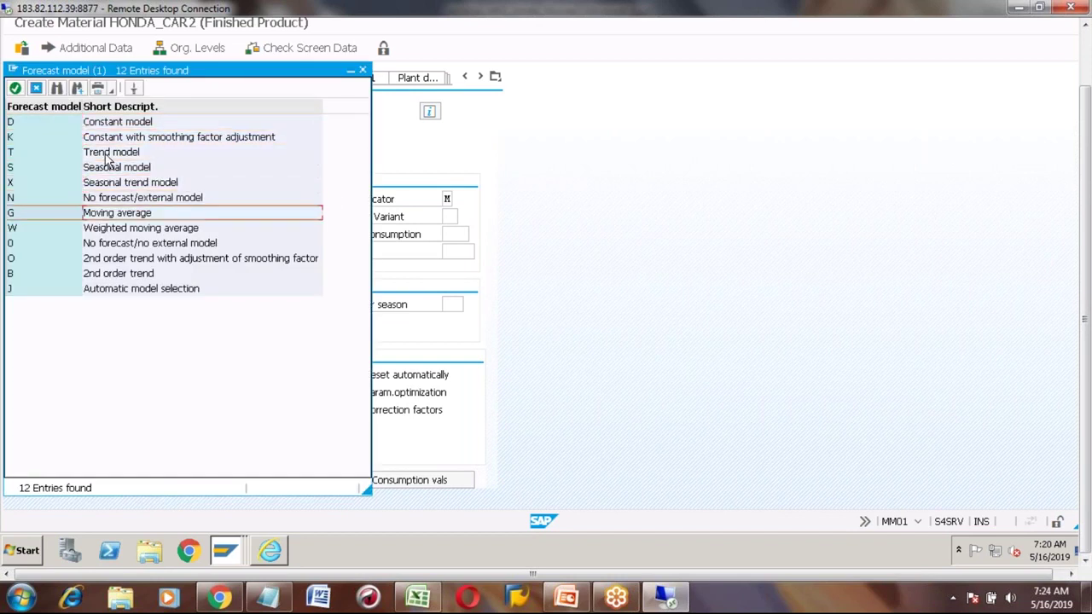
pyautogui.press('Up')
pyautogui.press('Up')
pyautogui.press('Up')
pyautogui.press('Up')
pyautogui.press('Up')
pyautogui.press('Up')
pyautogui.press('Up')
pyautogui.press('Up')
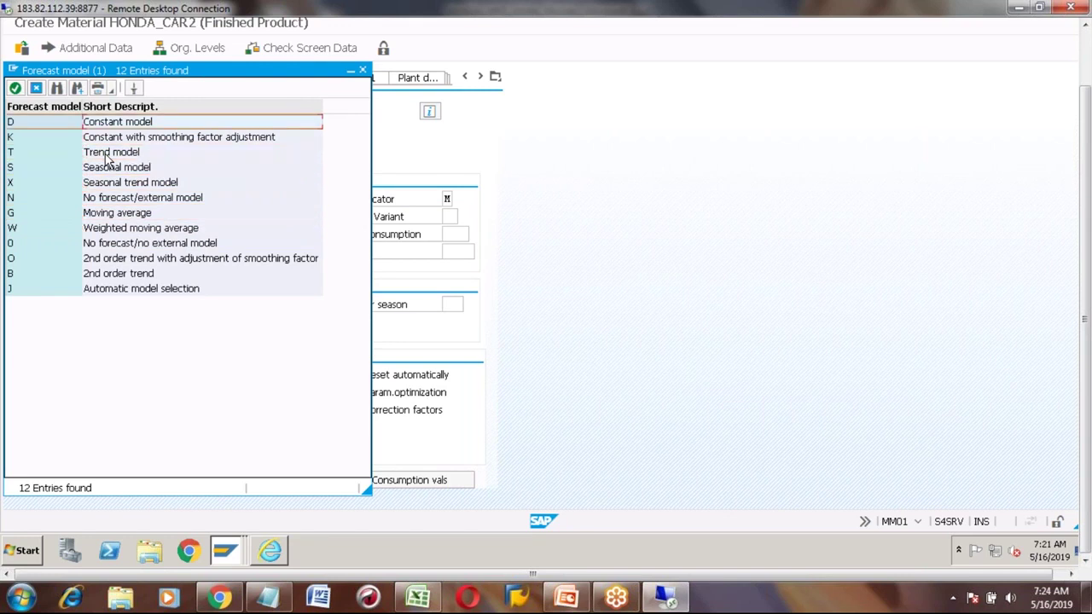
pyautogui.press('Down')
pyautogui.press('Down')
pyautogui.press('Down')
pyautogui.press('Down')
pyautogui.press('Down')
pyautogui.press('Down')
pyautogui.press('Down')
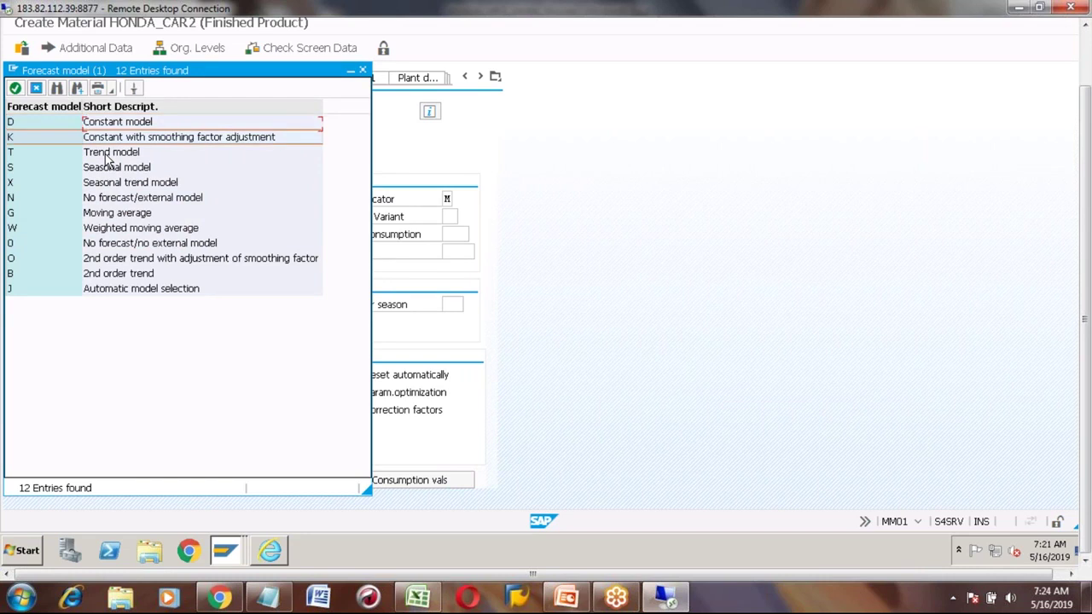
pyautogui.press('Up')
pyautogui.press('Up')
pyautogui.press('Up')
pyautogui.press('Down')
pyautogui.press('Up')
pyautogui.press('Up')
pyautogui.press('Up')
pyautogui.press('Up')
pyautogui.press('Up')
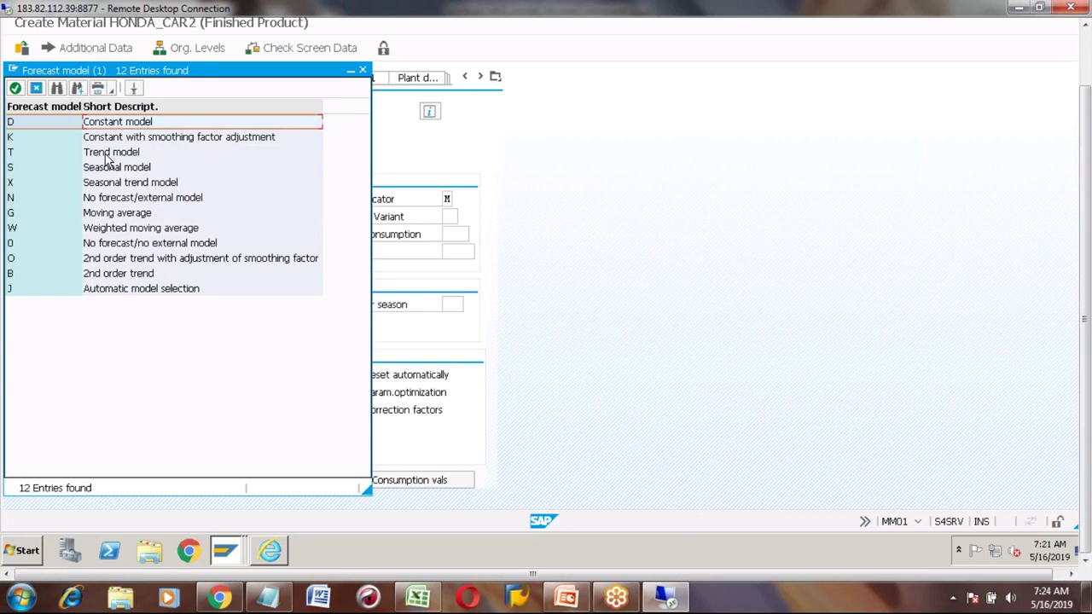
pyautogui.doubleClick(48, 122)
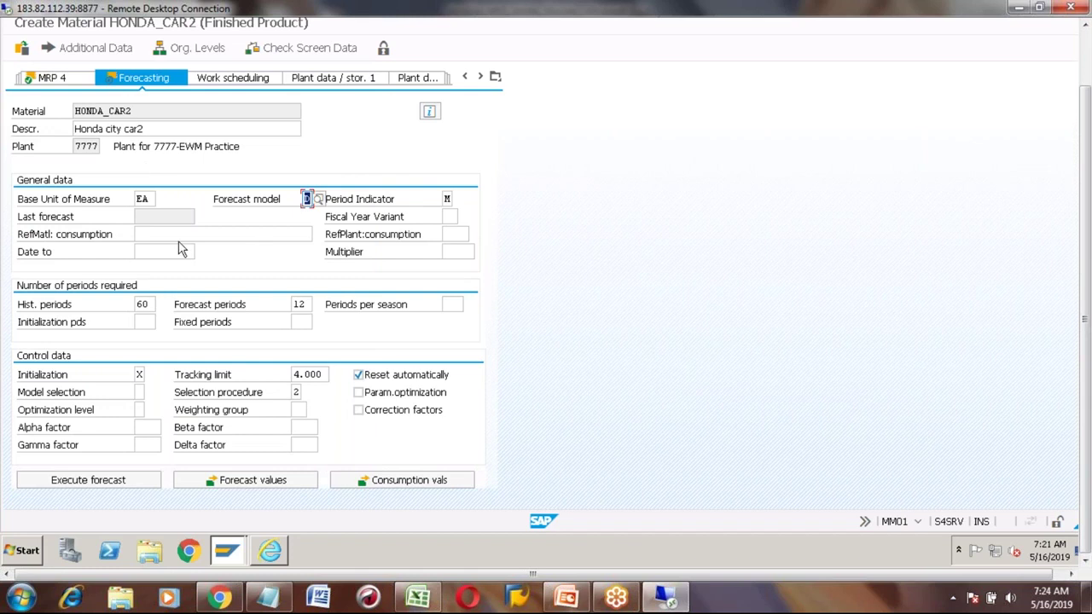
# Switch to the Excel forecast example and examine the past consumption values for January to April in D868:G868.
pyautogui.click(145, 307)
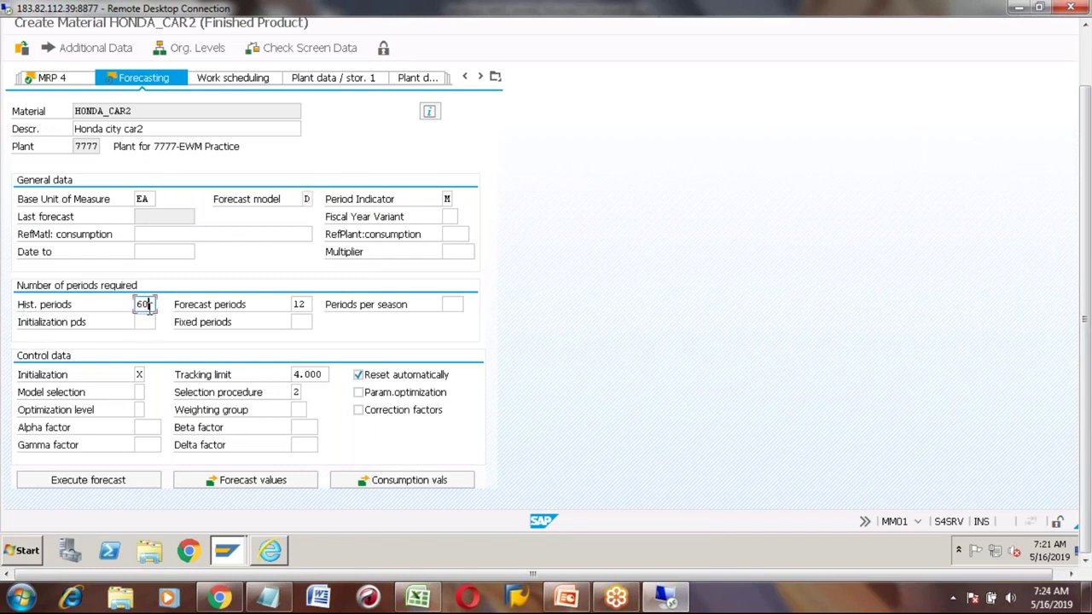
pyautogui.press('Tab')
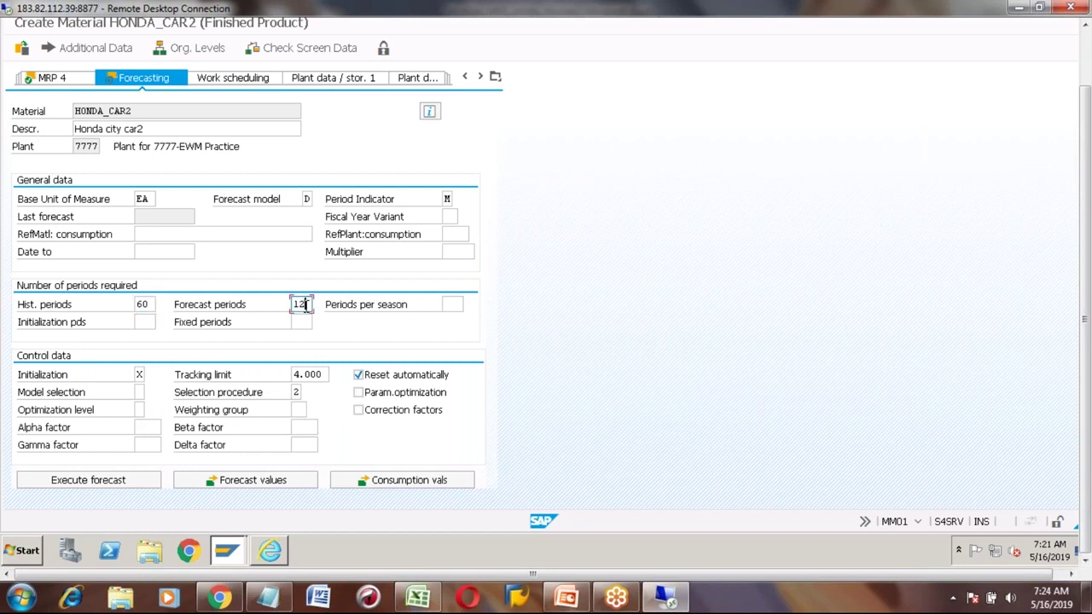
pyautogui.click(150, 309)
pyautogui.click(417, 597)
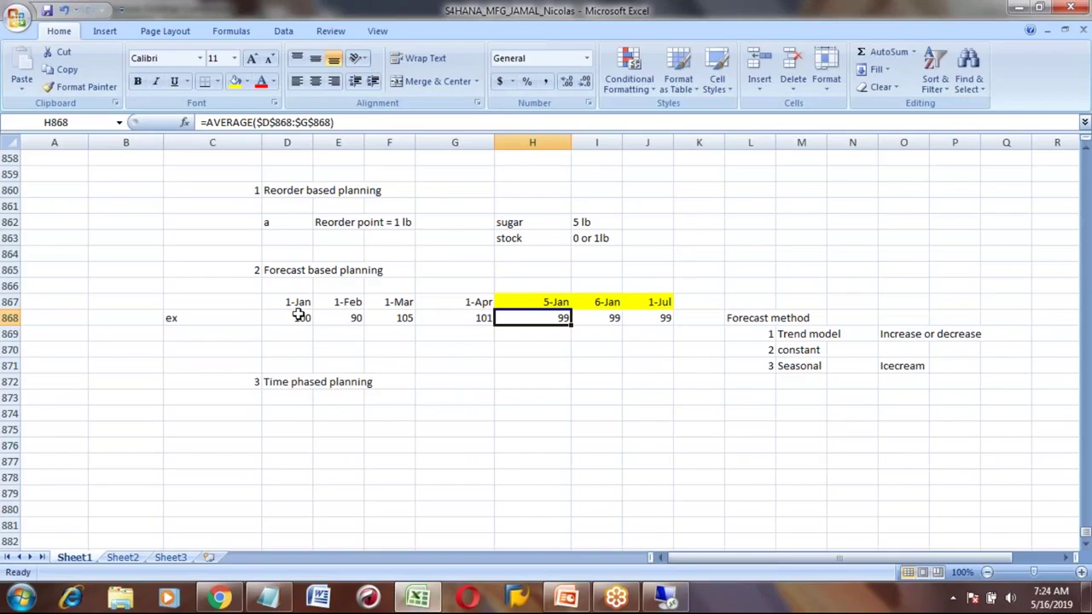
pyautogui.hotkey('shift', 'Right')
pyautogui.hotkey('shift', 'Right')
pyautogui.hotkey('shift', 'Right')
pyautogui.press('Left')
pyautogui.press('Left')
pyautogui.press('Left')
pyautogui.press('Left')
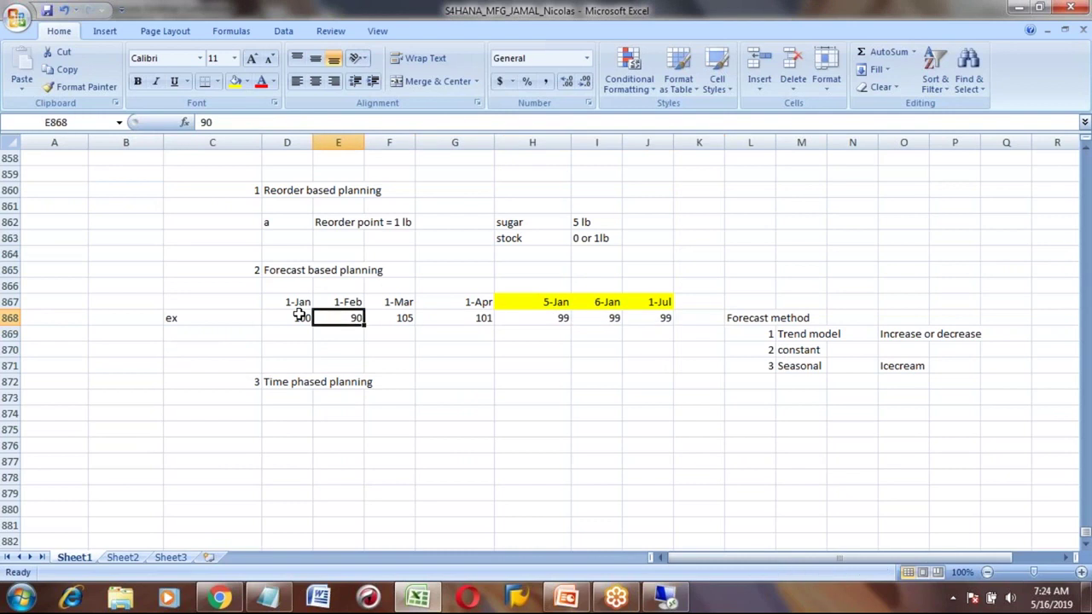
pyautogui.hotkey('shift', 'Right')
pyautogui.hotkey('shift', 'Right')
pyautogui.hotkey('shift', 'Right')
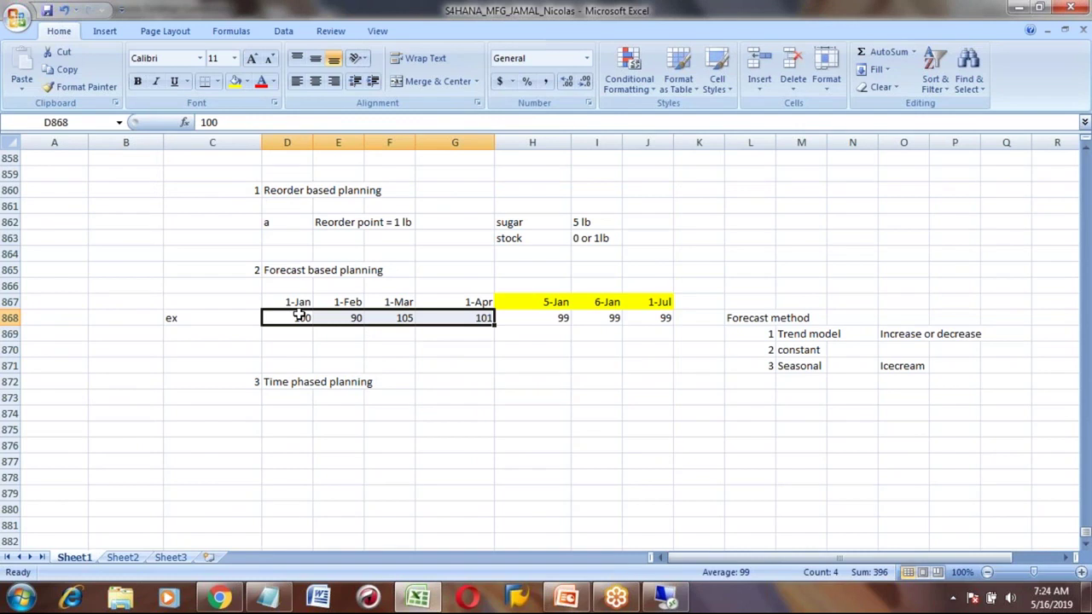
# Return to the SAP Forecasting view and set the historical periods to 5.
pyautogui.hotkey('alt', 'Tab')
pyautogui.press('BackSpace')
pyautogui.press('BackSpace')
pyautogui.write('5')
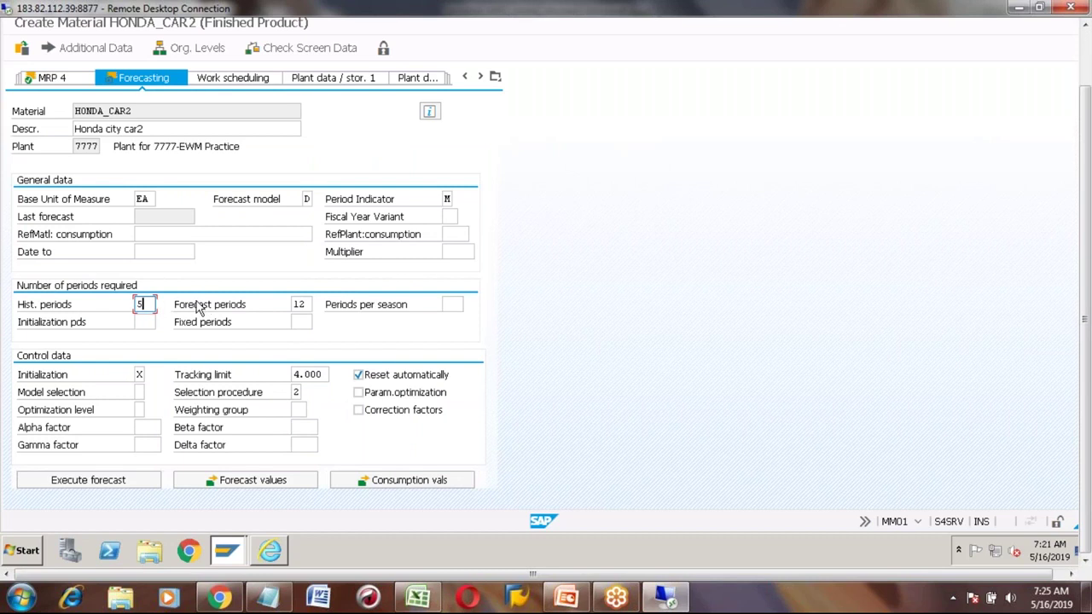
# Check the forecast cells H868:J868 in the Excel example and set the forecast periods to 3 in SAP, keeping period indicator M.
pyautogui.click(309, 305)
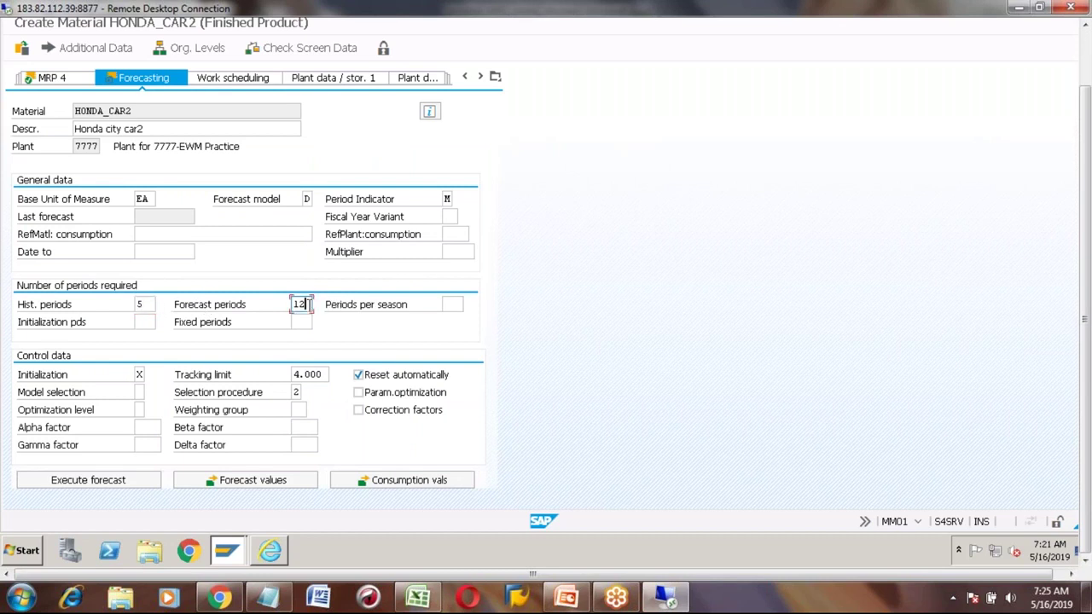
pyautogui.hotkey('alt', 'Tab')
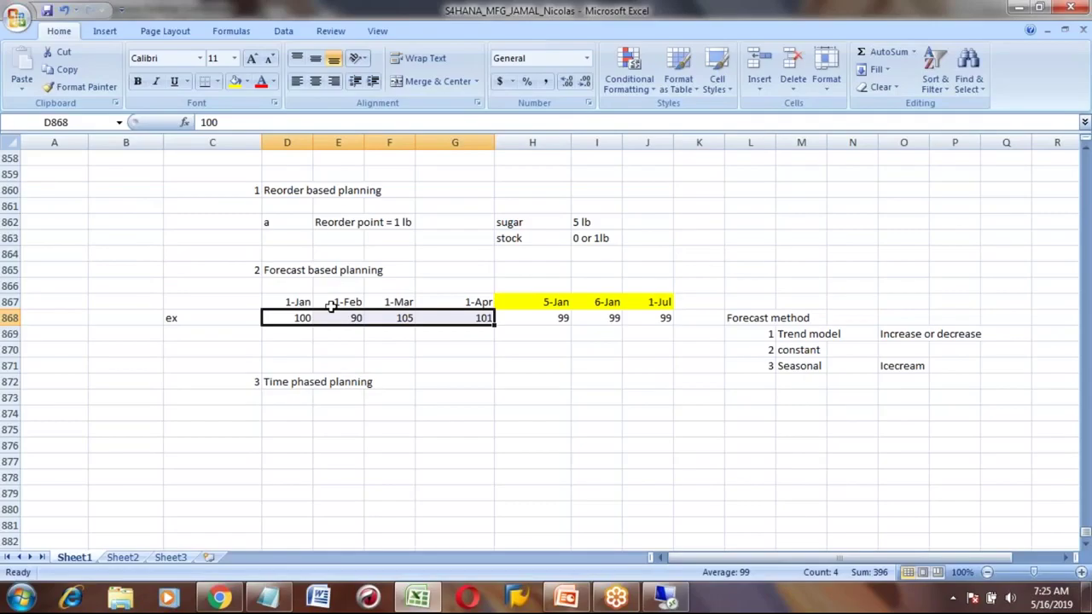
pyautogui.click(531, 319)
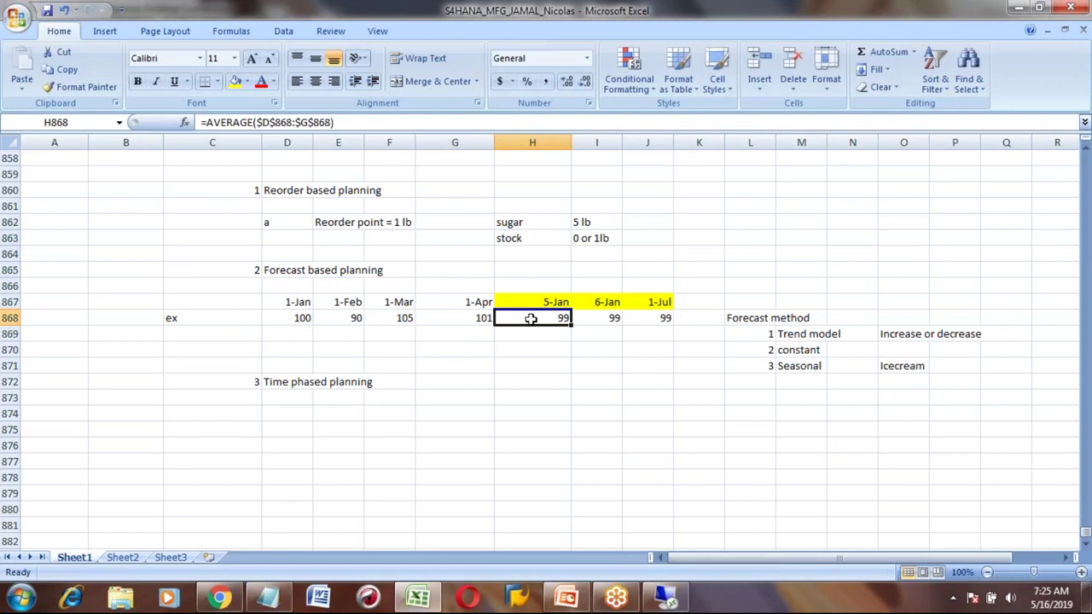
pyautogui.hotkey('shift', 'Right')
pyautogui.hotkey('shift', 'Right')
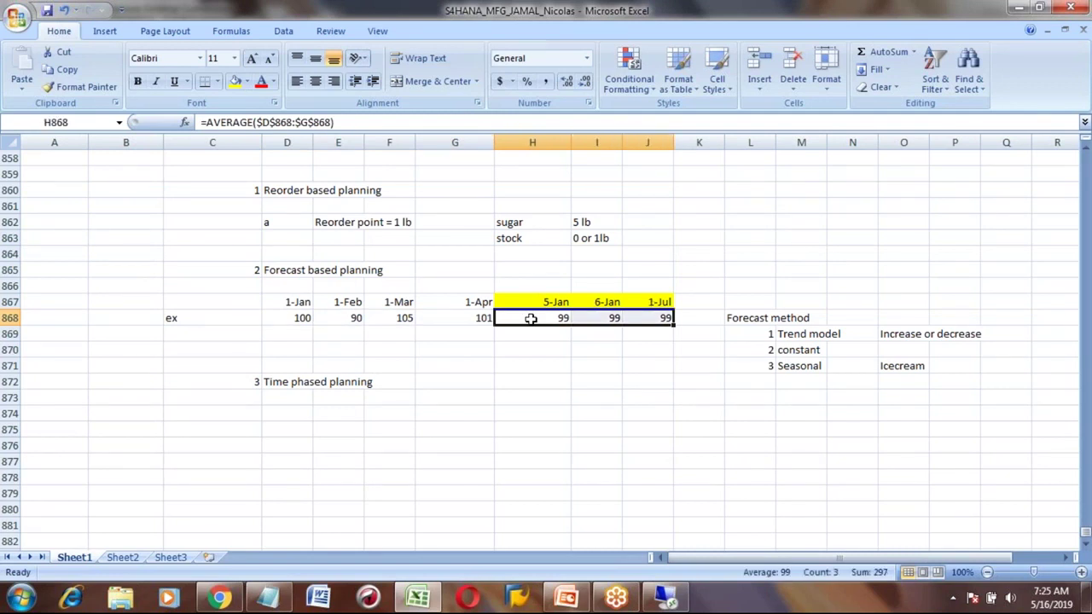
pyautogui.hotkey('alt', 'Tab')
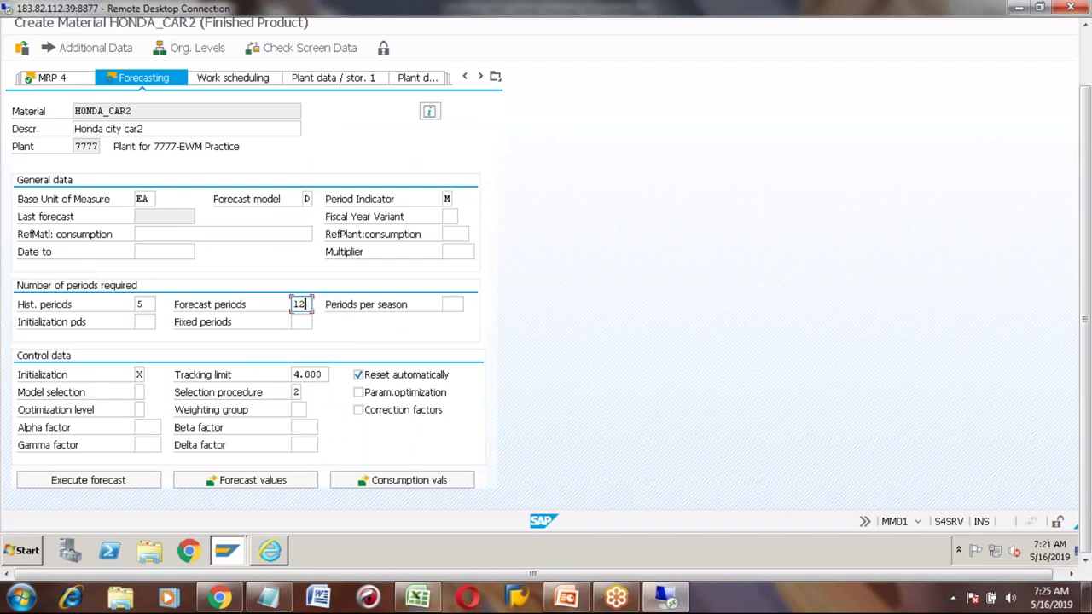
pyautogui.press('BackSpace')
pyautogui.press('BackSpace')
pyautogui.write('3')
pyautogui.click(364, 203)
pyautogui.click(448, 198)
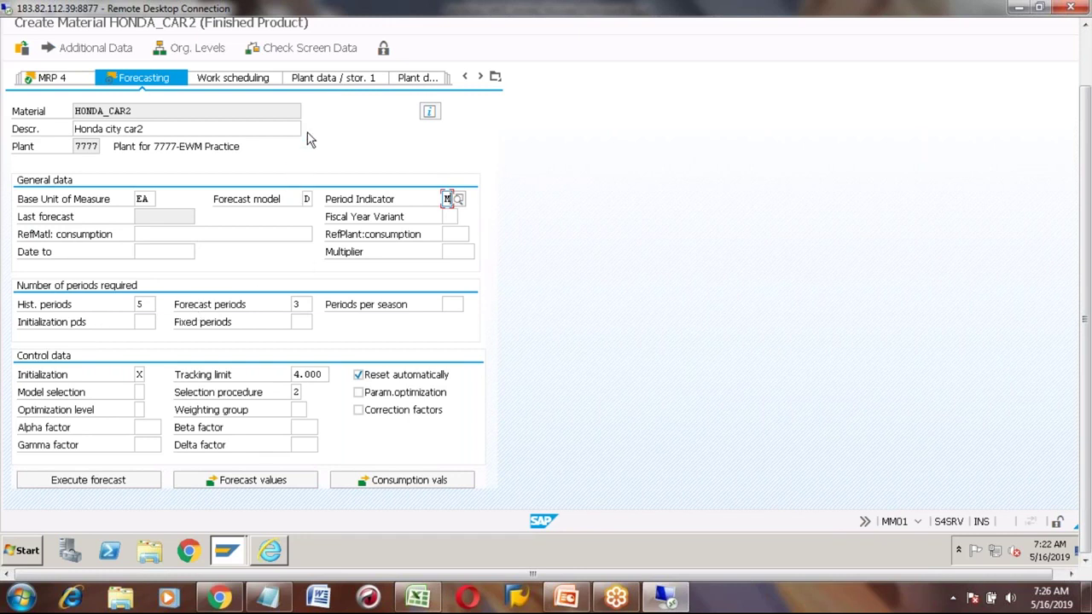
# Accept the copied data in the remaining views from Work scheduling to Costing 2 and save material HONDA_CAR2.
pyautogui.click(240, 78)
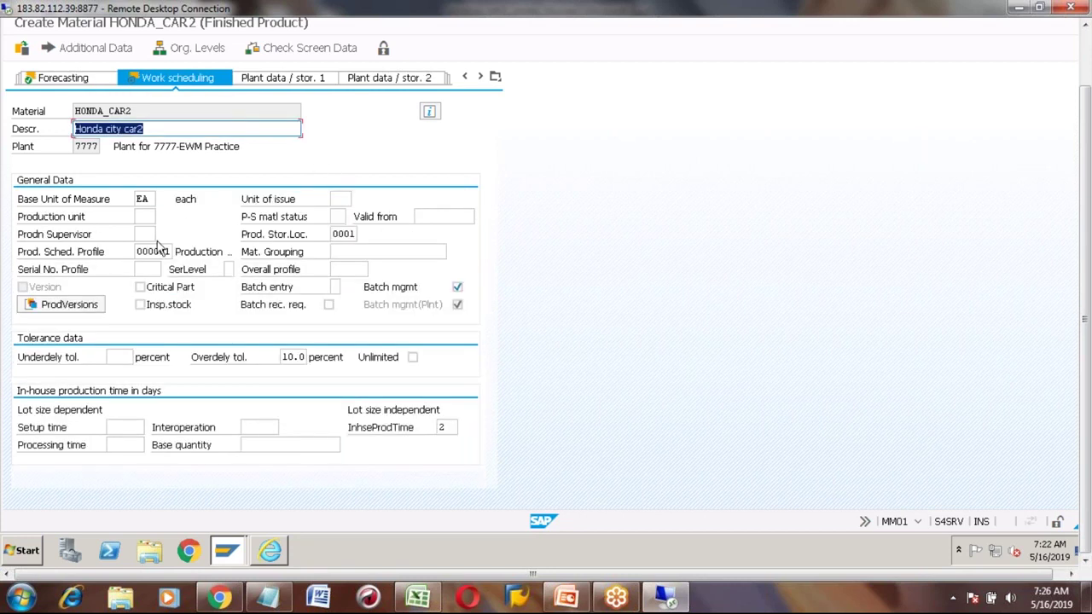
pyautogui.click(234, 212)
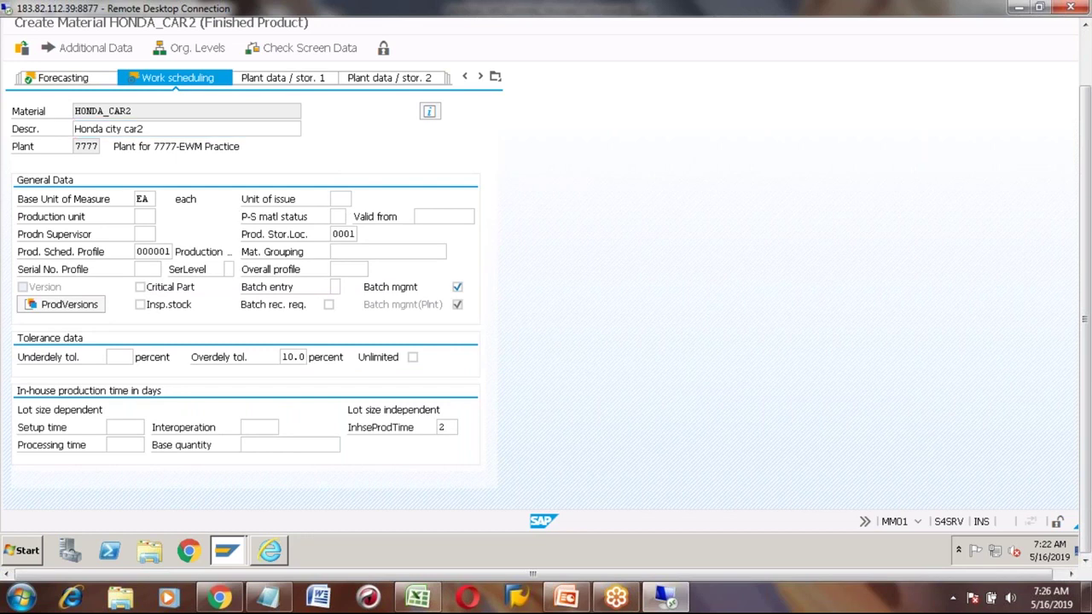
pyautogui.press('Return')
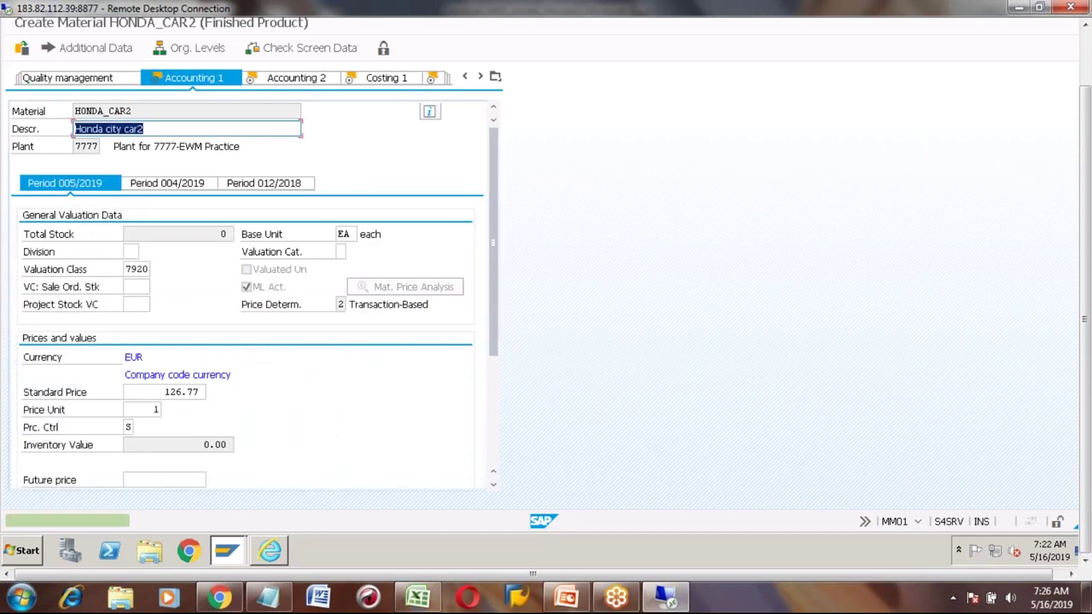
pyautogui.press('Return')
pyautogui.press('Return')
pyautogui.press('Return')
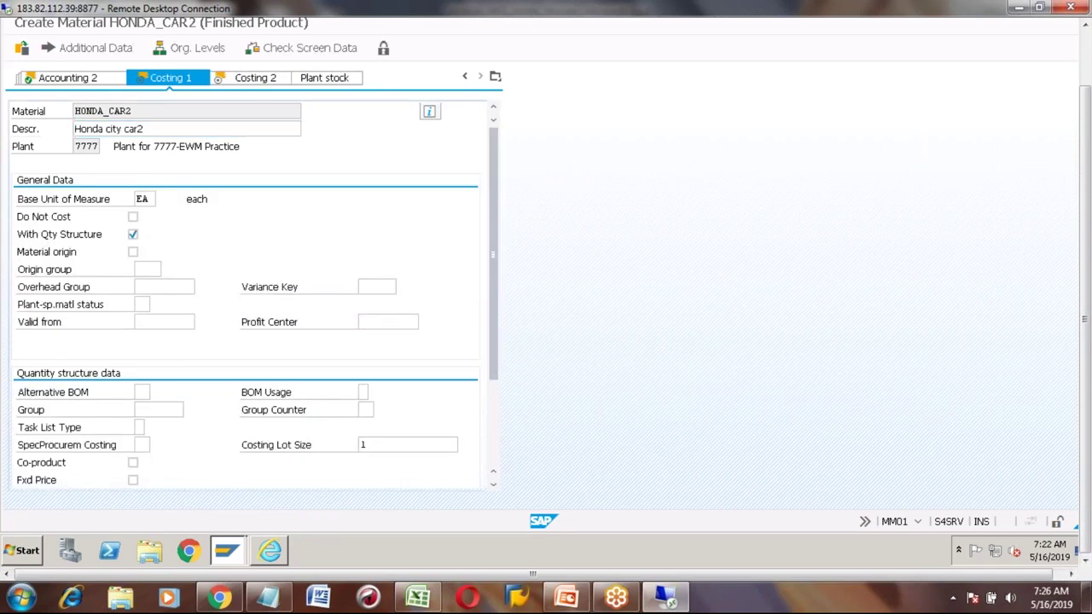
pyautogui.press('Return')
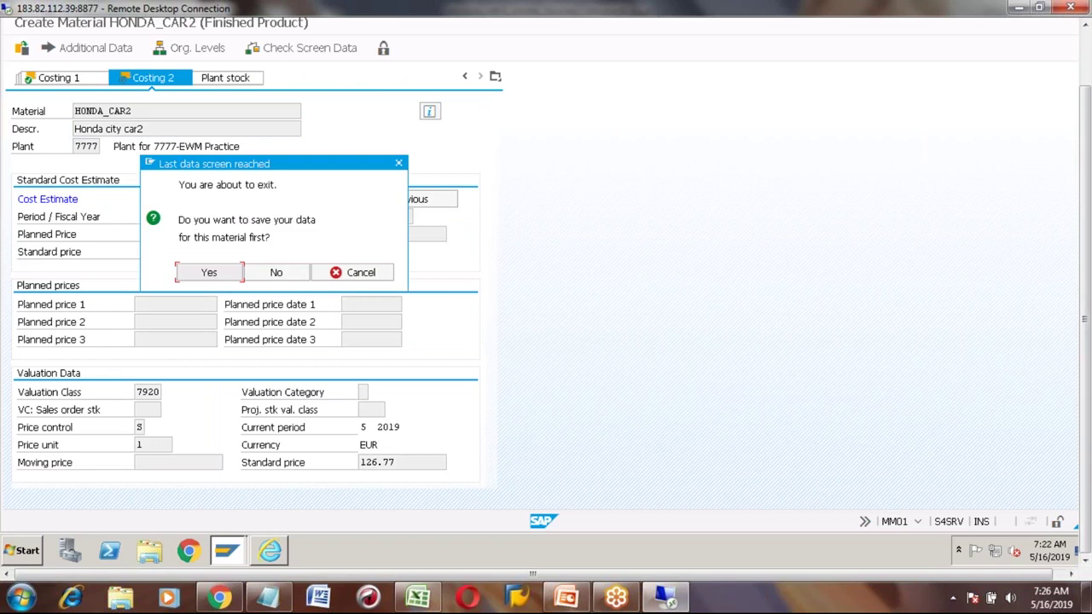
pyautogui.click(205, 275)
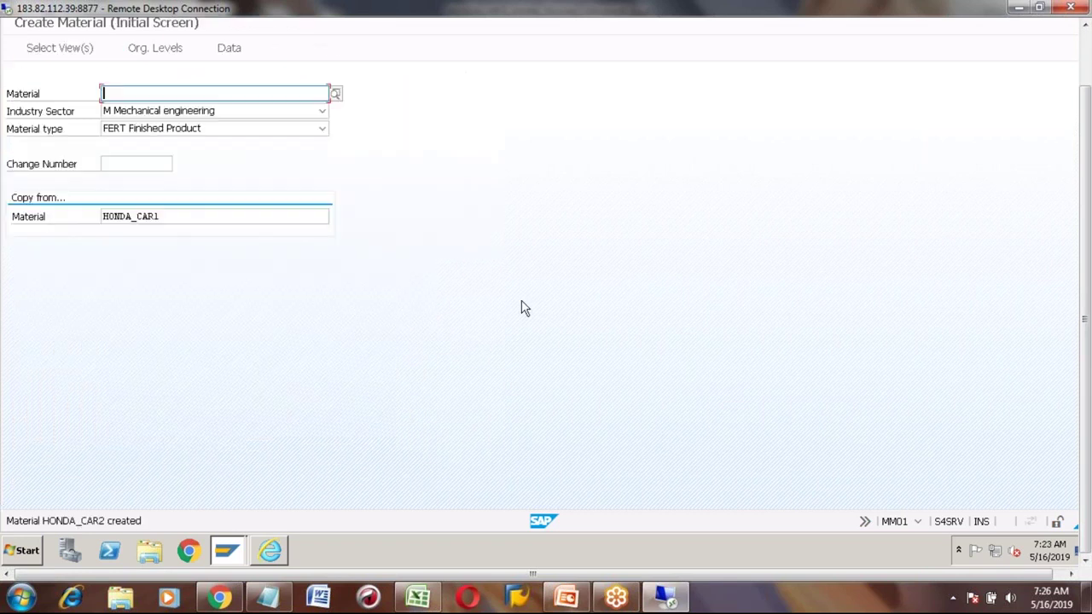
# Leave material creation and start transaction MM02 from SAP Easy Access.
pyautogui.click(1085, 59)
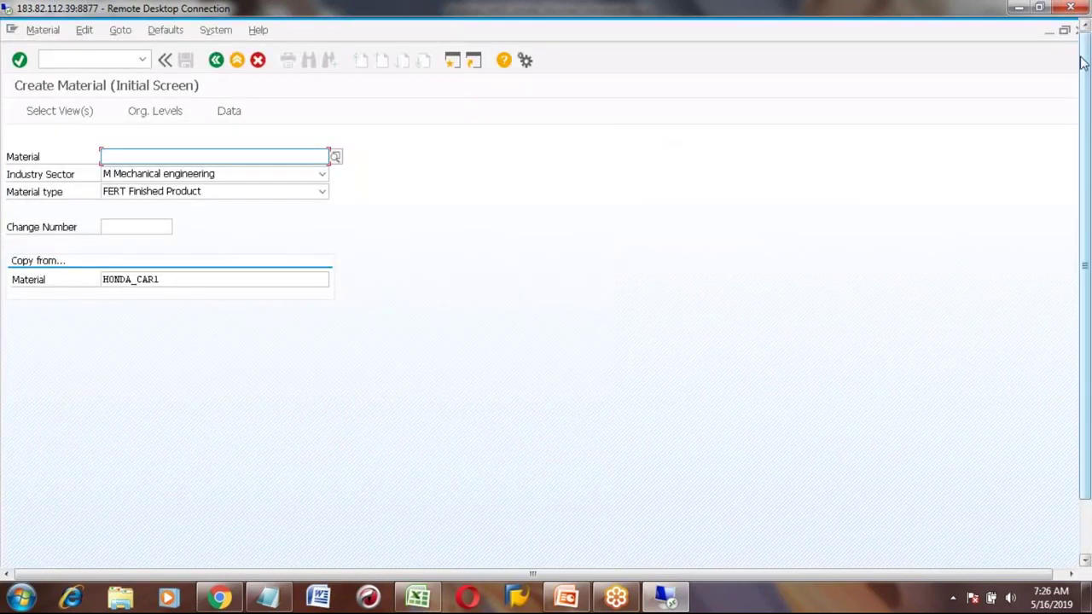
pyautogui.click(216, 60)
pyautogui.click(77, 57)
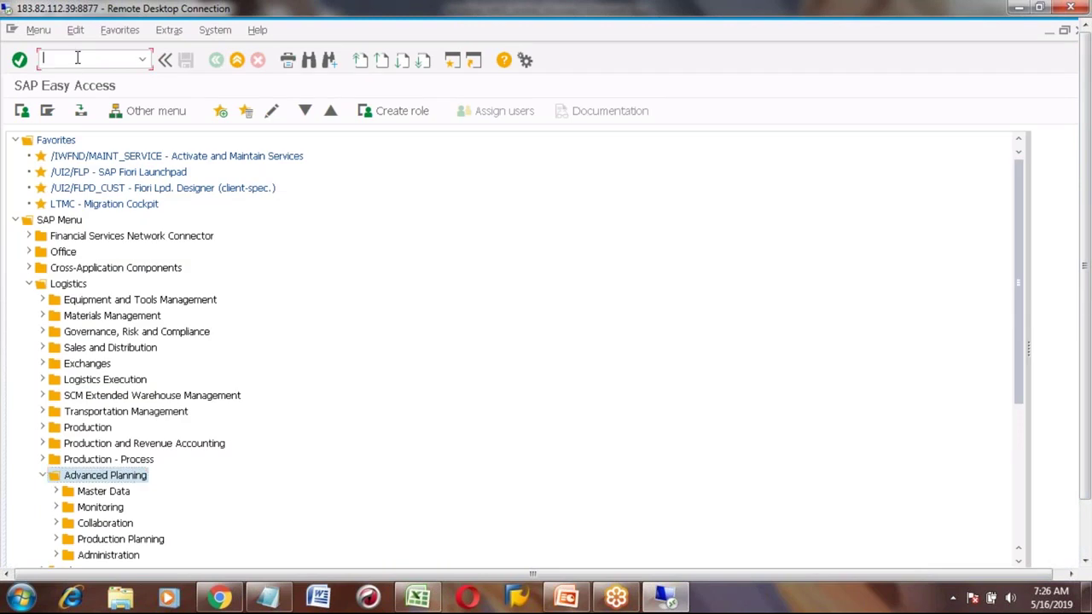
pyautogui.write('mm02')
pyautogui.press('Return')
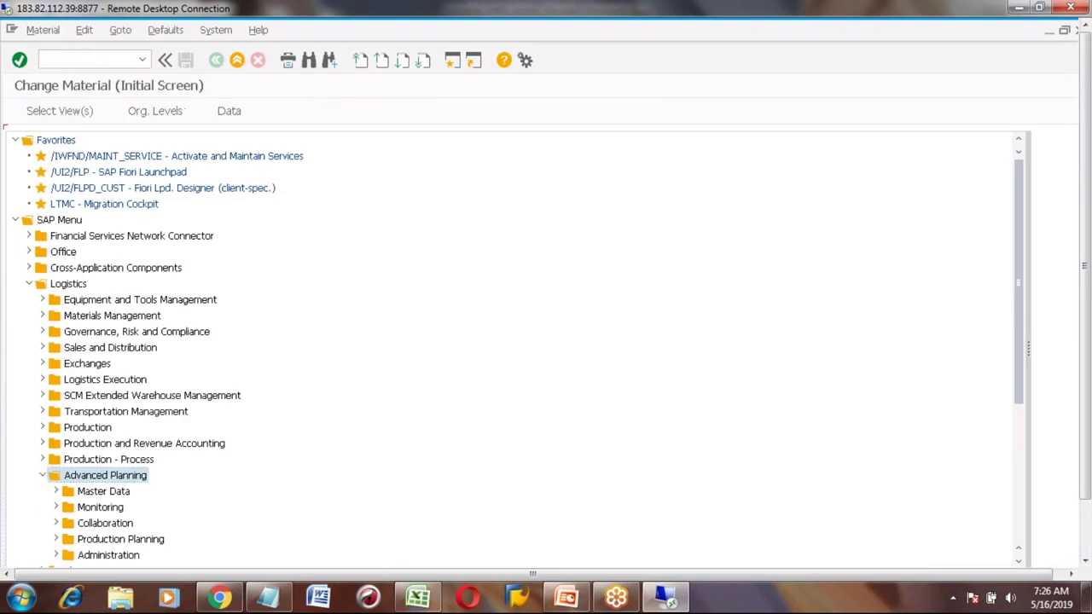
# Open material HONDA_CAR2 for change with only the Forecasting view selected, accepting the organizational levels.
pyautogui.press('Return')
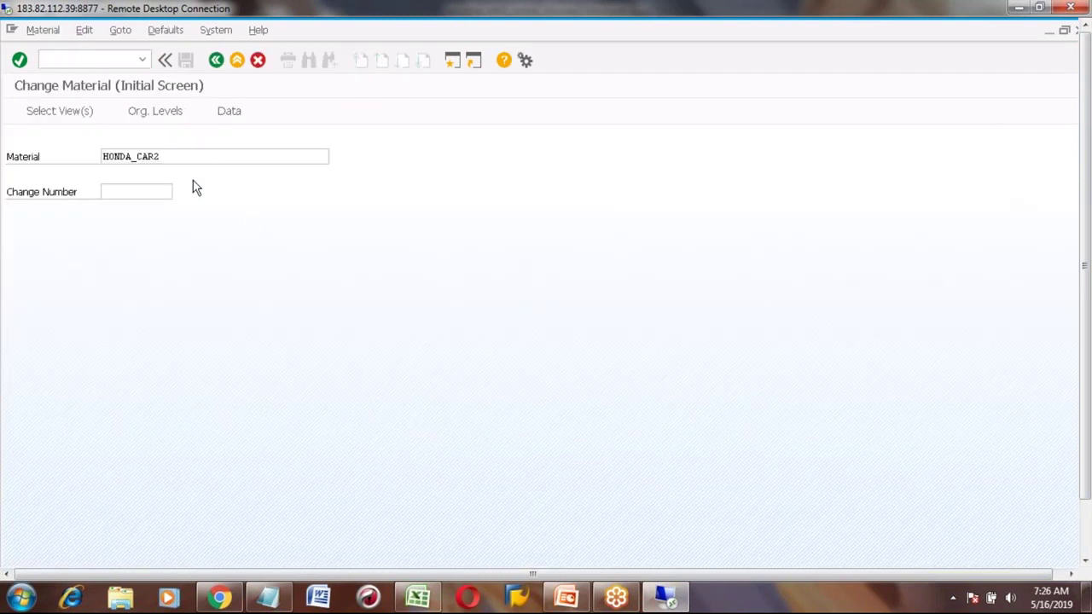
pyautogui.click(414, 528)
pyautogui.click(233, 331)
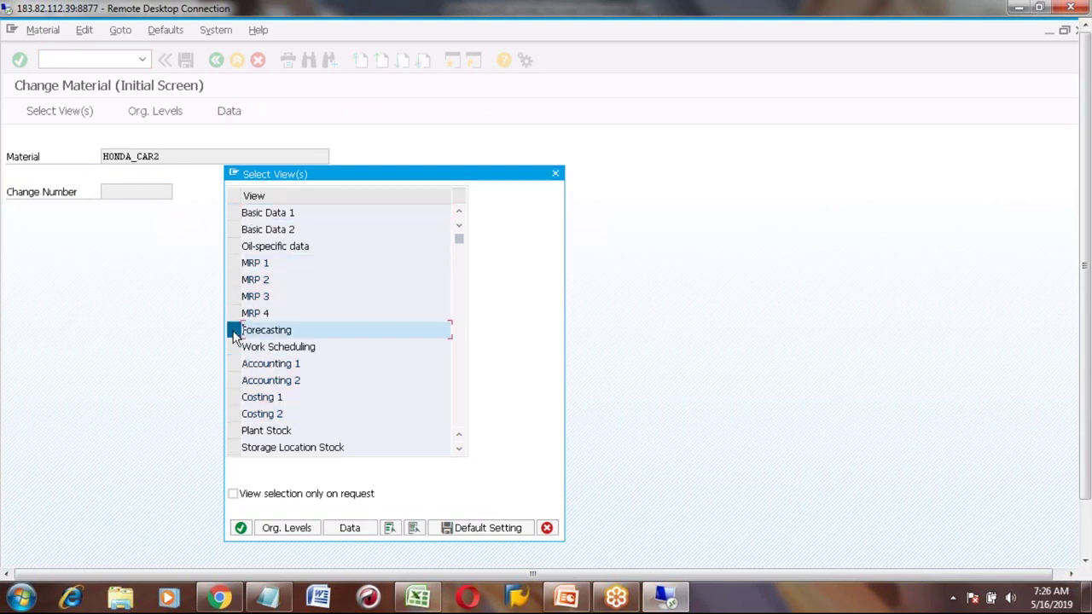
pyautogui.press('Return')
pyautogui.press('Return')
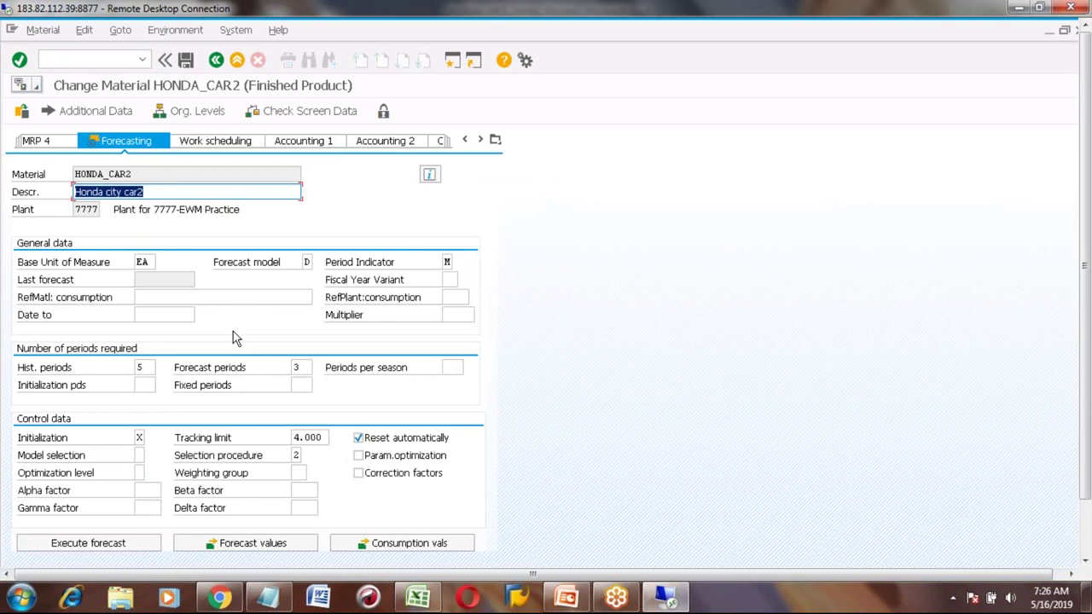
# Open the consumption values of HONDA_CAR2 and enter total consumption 100 for 05/2019, 90 for 04/2019 and 80 for 03/2019.
pyautogui.click(1085, 561)
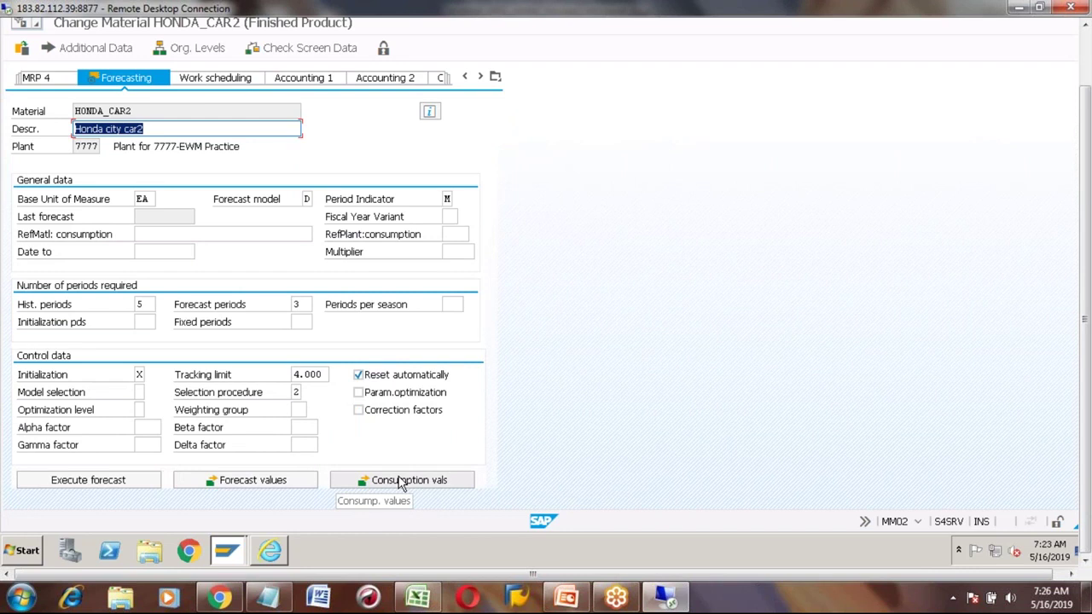
pyautogui.click(401, 480)
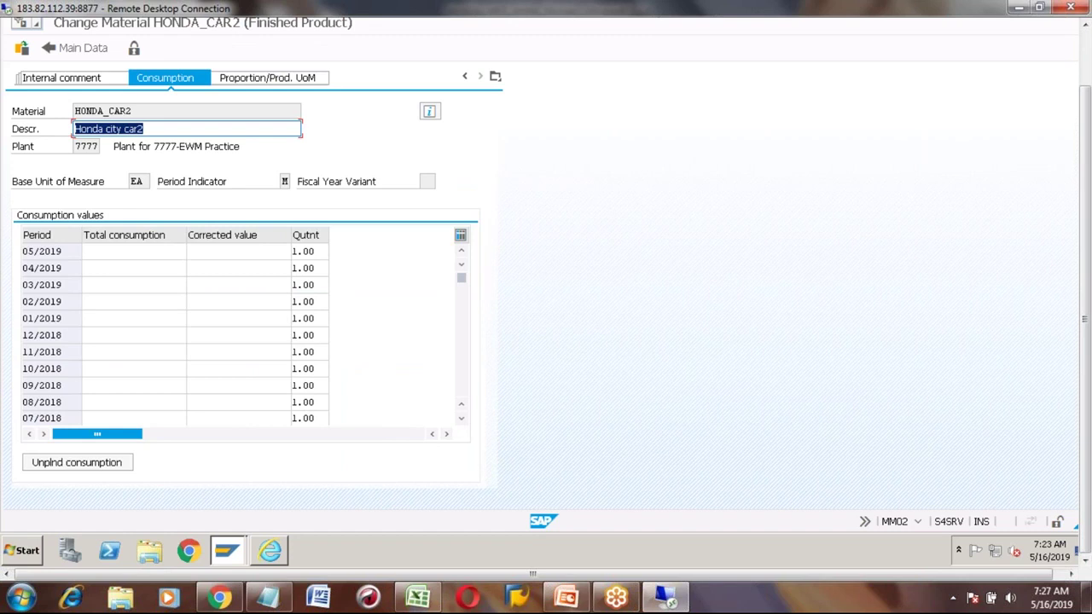
pyautogui.click(107, 250)
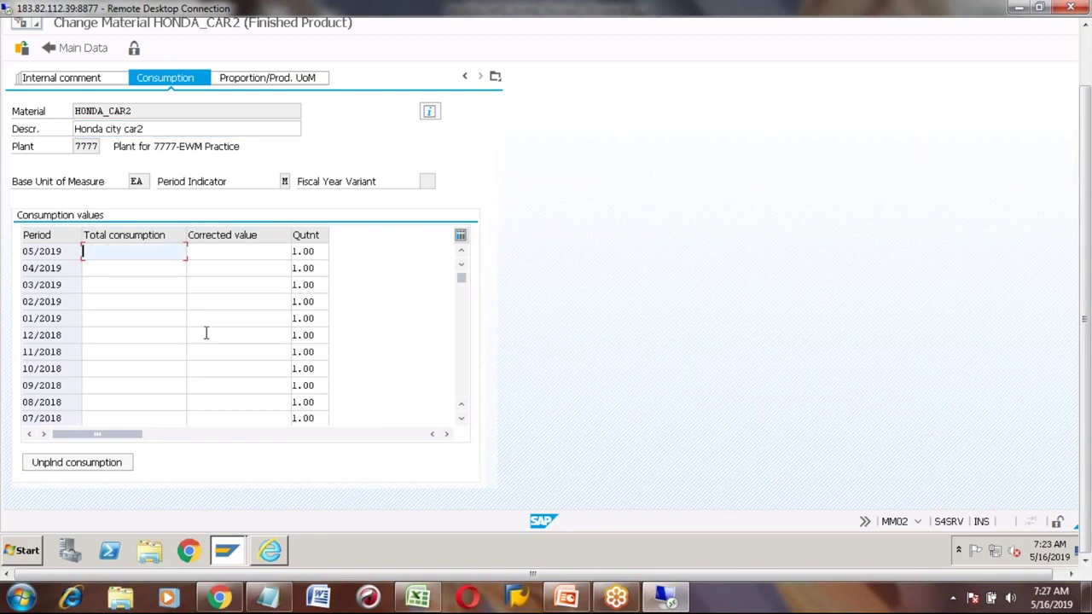
pyautogui.write('100')
pyautogui.press('Down')
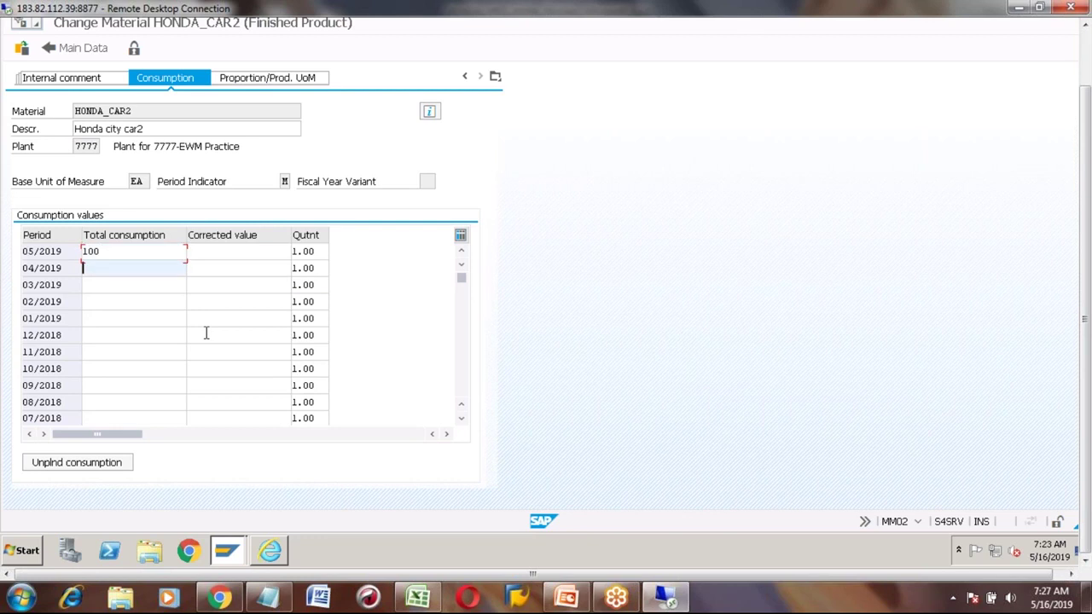
pyautogui.write('90')
pyautogui.press('Down')
pyautogui.write('80')
pyautogui.press('Down')
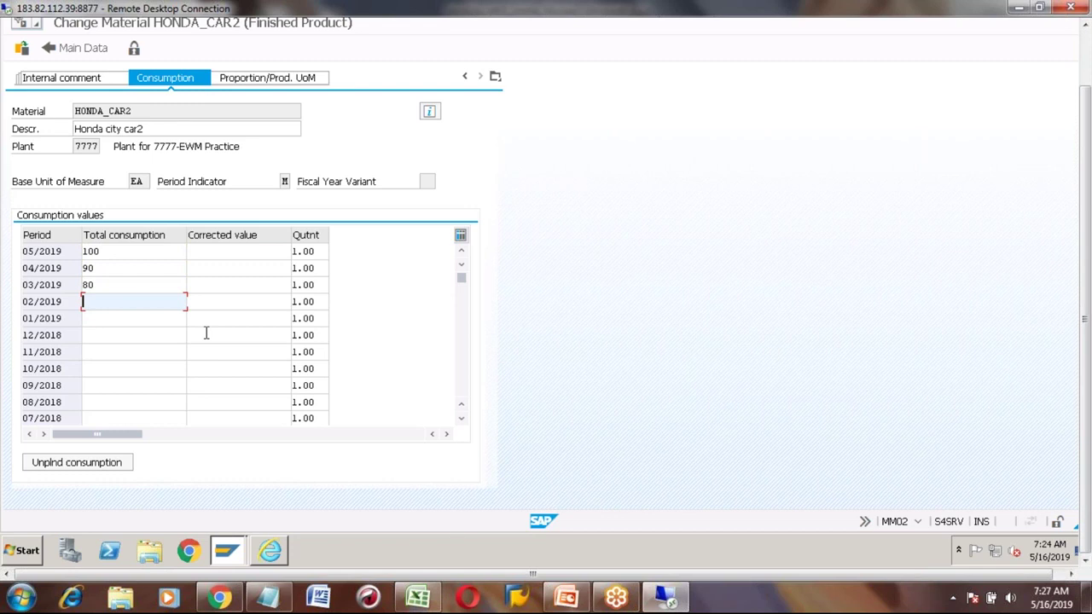
# Check the monthly example quantities in the Excel sheet and set the 05/2019 total consumption to 101 in SAP.
pyautogui.hotkey('alt', 'Tab')
pyautogui.press('Left')
pyautogui.press('Left')
pyautogui.press('Left')
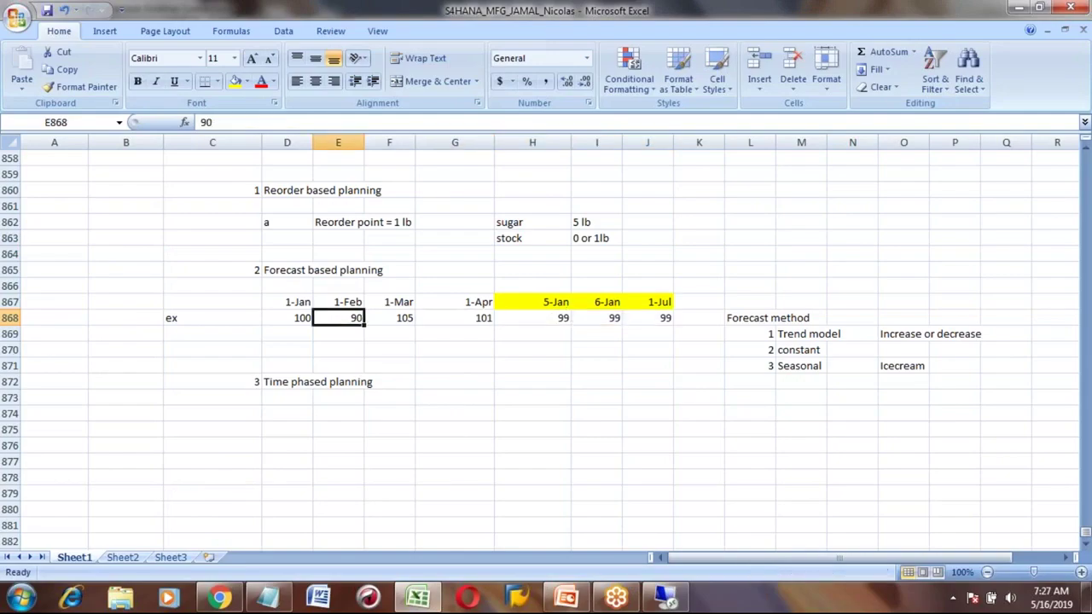
pyautogui.click(287, 317)
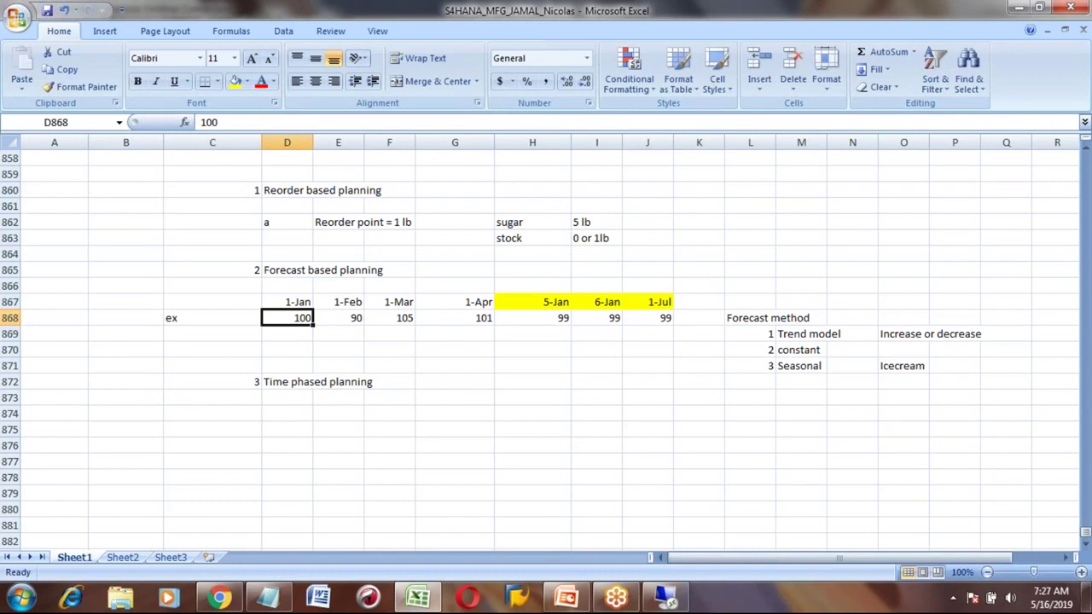
pyautogui.hotkey('alt', 'Tab')
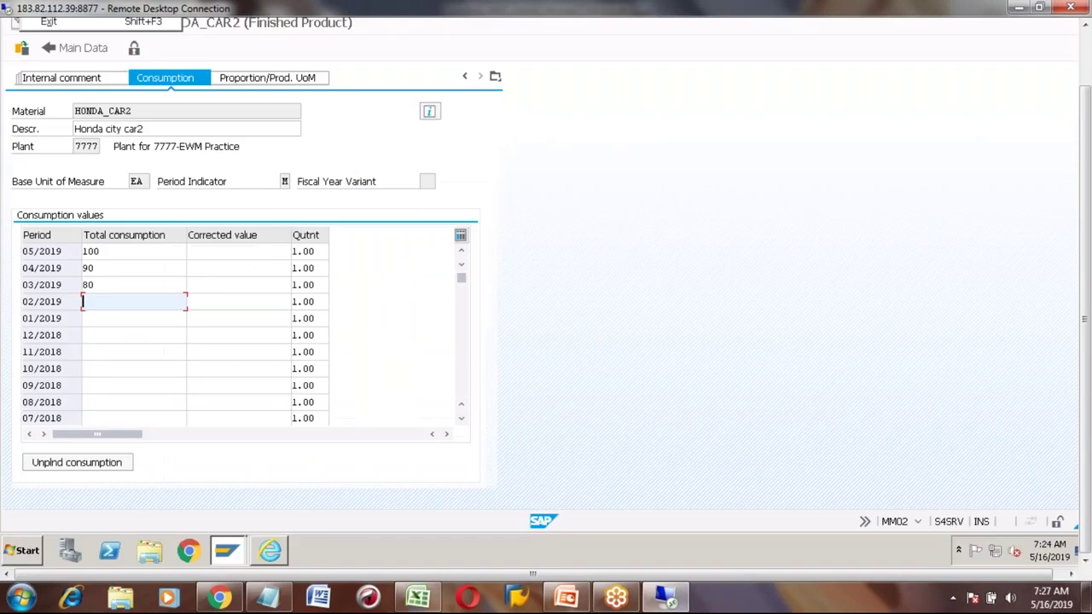
pyautogui.click(119, 249)
pyautogui.press('BackSpace')
pyautogui.write('1')
pyautogui.press('Tab')
pyautogui.press('Tab')
pyautogui.press('Tab')
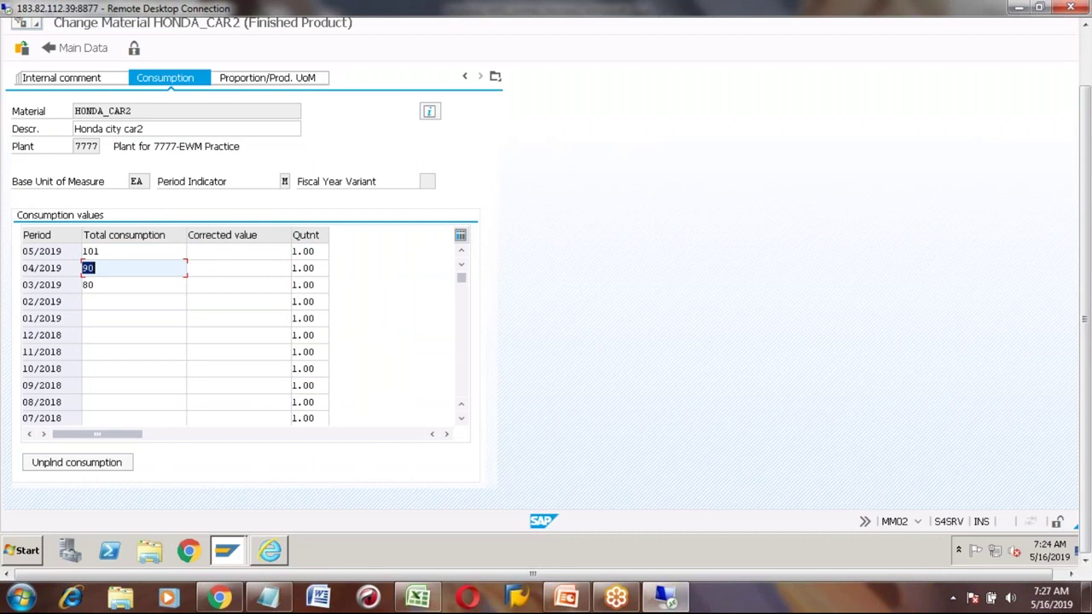
# Following the Excel example, set the total consumption in SAP to 105 for 04/2019 and 90 for 03/2019.
pyautogui.hotkey('alt', 'Tab')
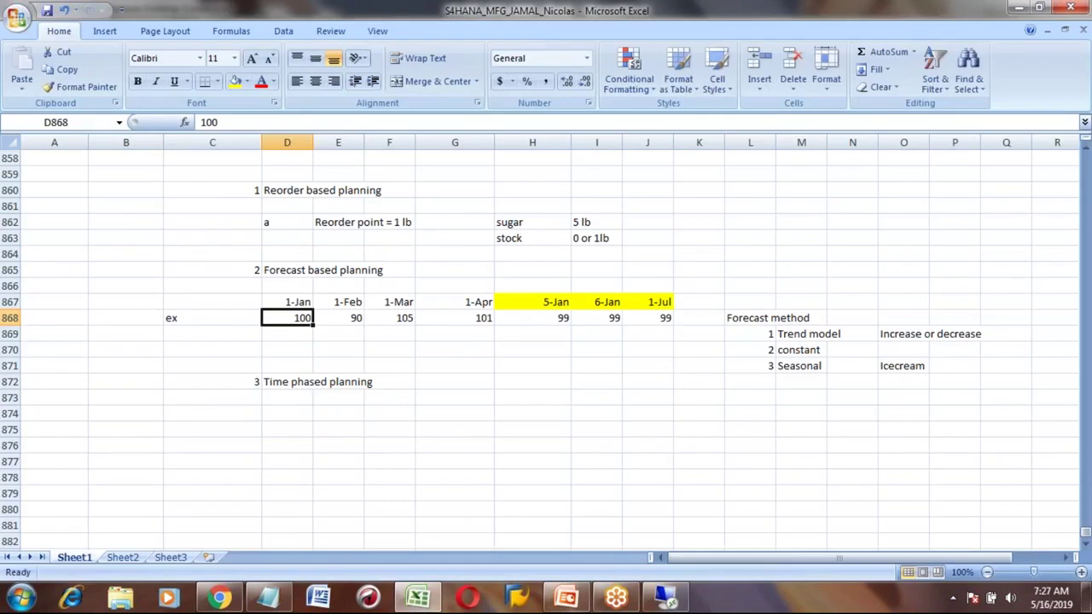
pyautogui.hotkey('alt', 'Tab')
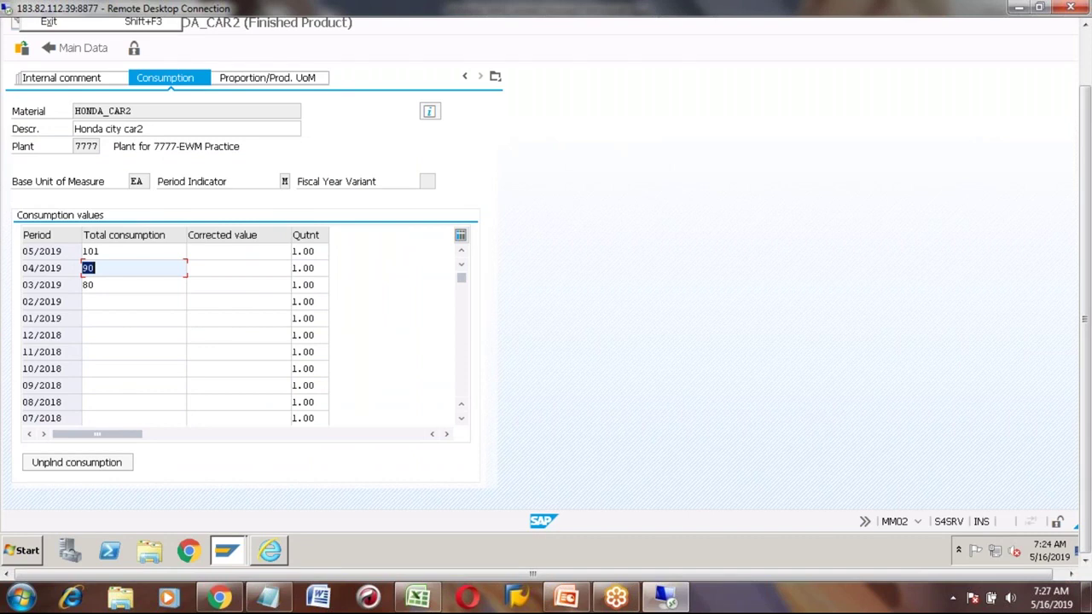
pyautogui.hotkey('alt', 'Tab')
pyautogui.hotkey('alt', 'Tab')
pyautogui.write('105')
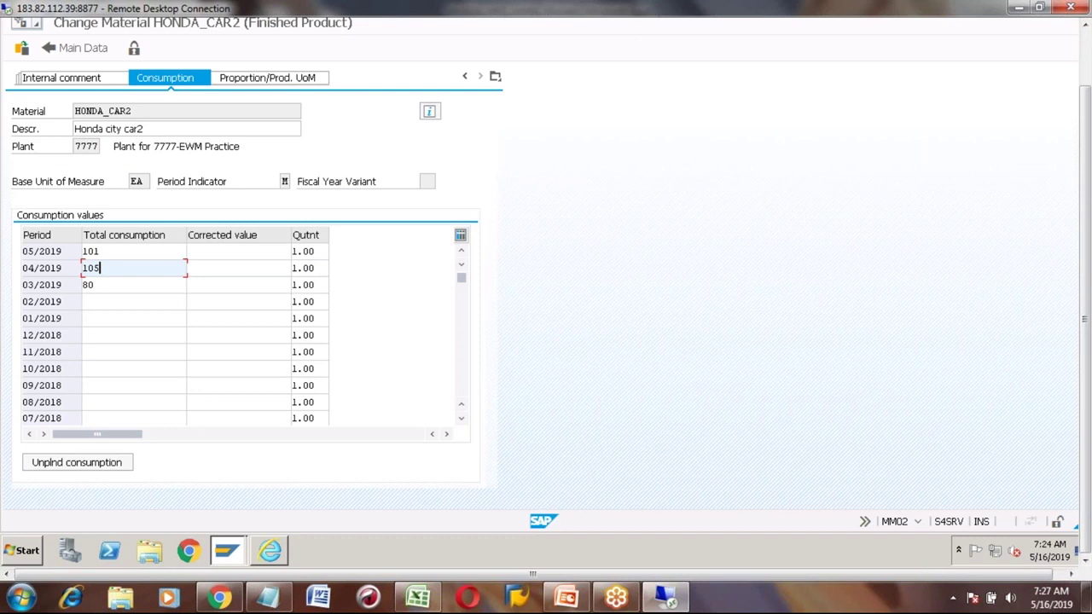
pyautogui.click(102, 284)
pyautogui.press('BackSpace')
pyautogui.press('BackSpace')
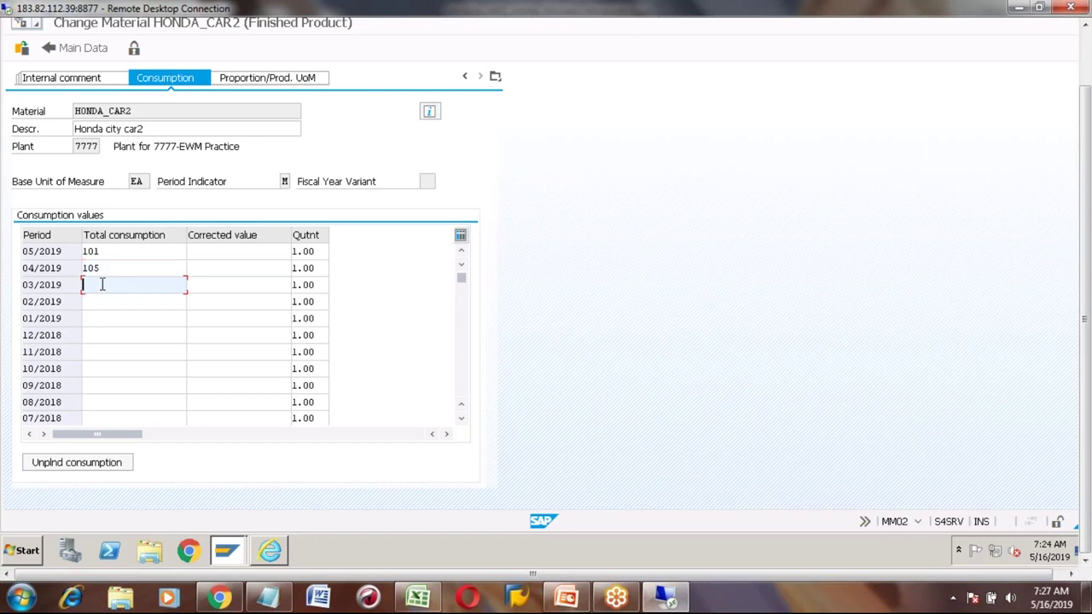
pyautogui.hotkey('alt', 'Tab')
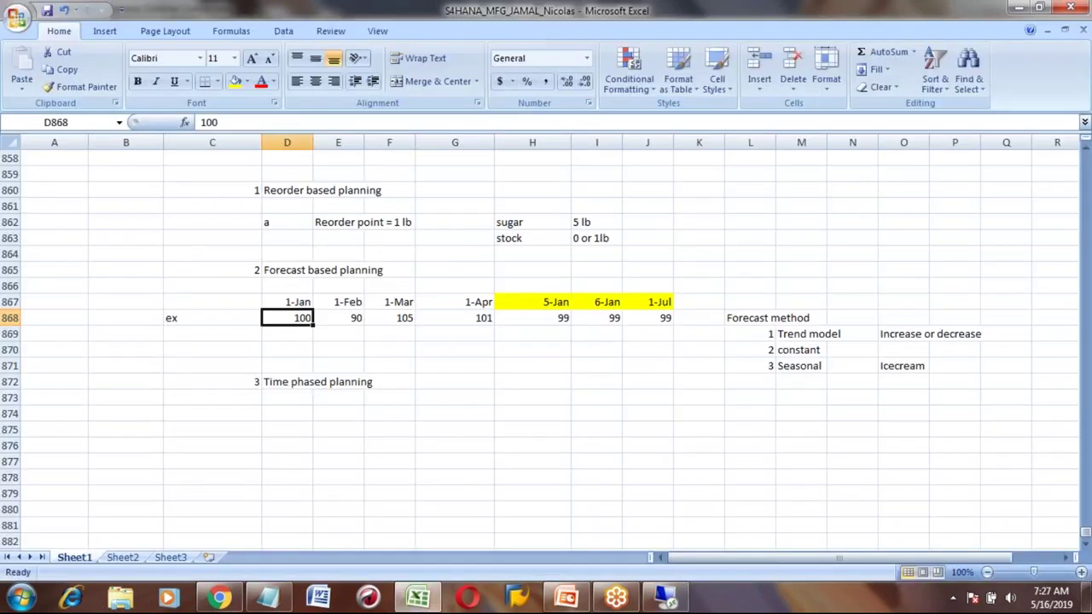
pyautogui.hotkey('alt', 'Tab')
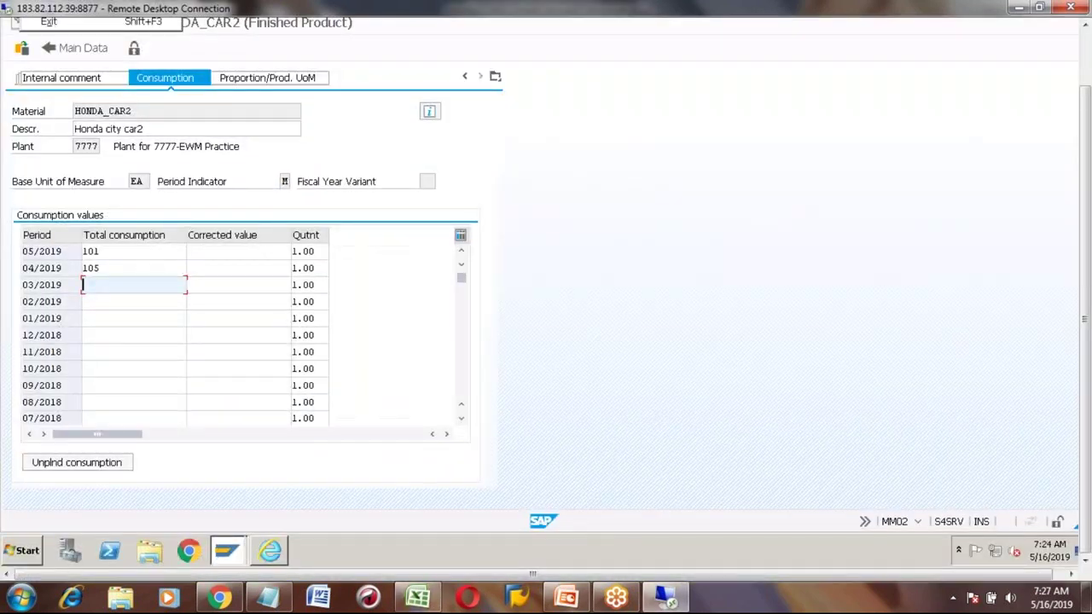
pyautogui.write('90')
# Enter total consumption 100 for 02/2019 and 98 for 01/2019, and confirm the consumption values.
pyautogui.click(98, 300)
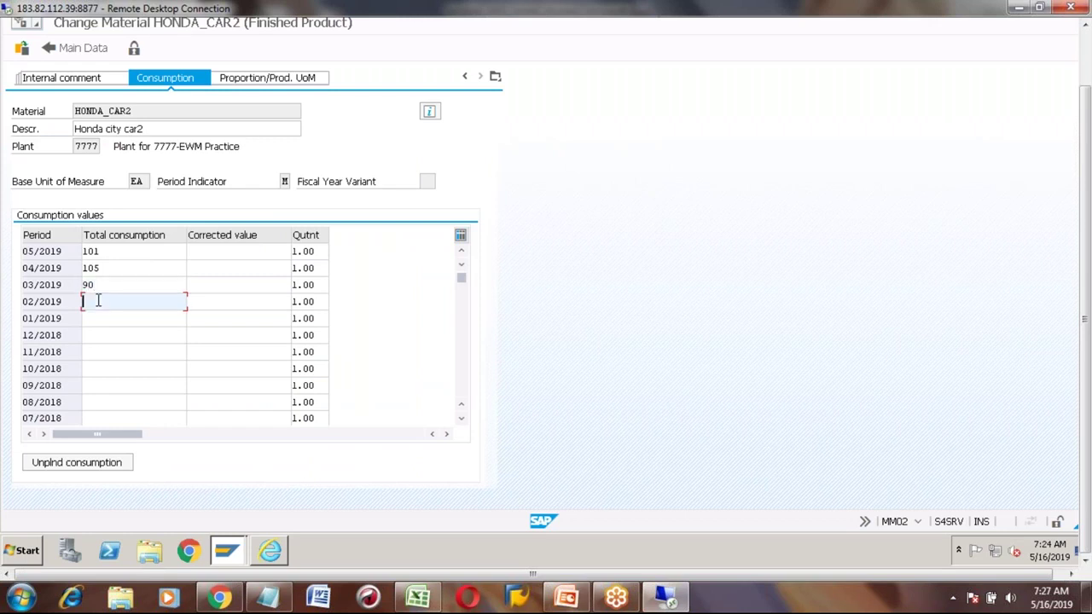
pyautogui.write('100')
pyautogui.click(94, 319)
pyautogui.write('98')
pyautogui.press('Return')
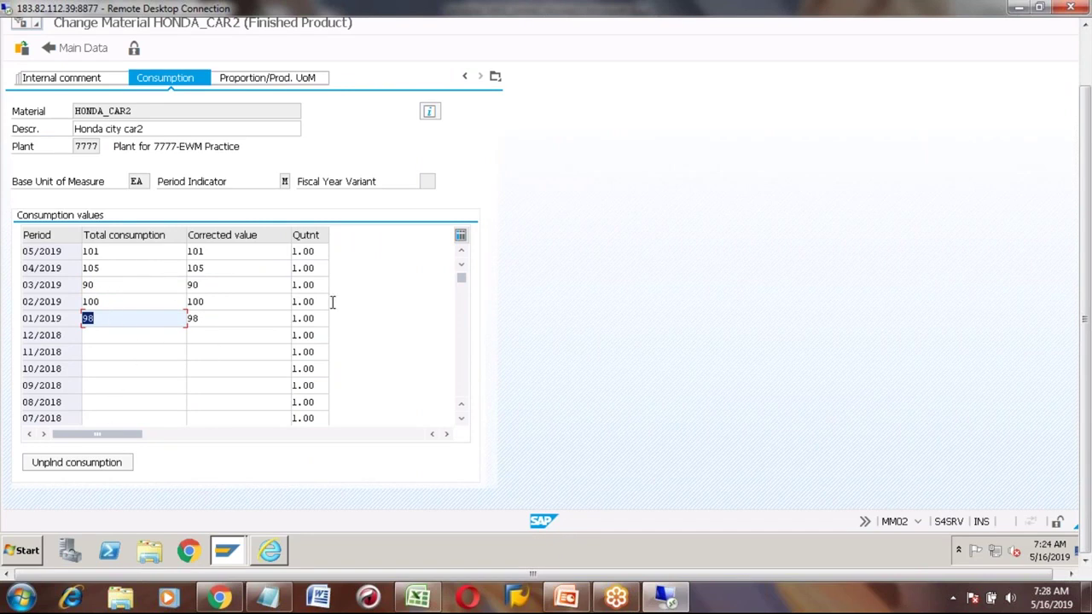
# Return to the Forecasting view, look at the forecast values for the coming periods, and close them without changes.
pyautogui.click(1088, 61)
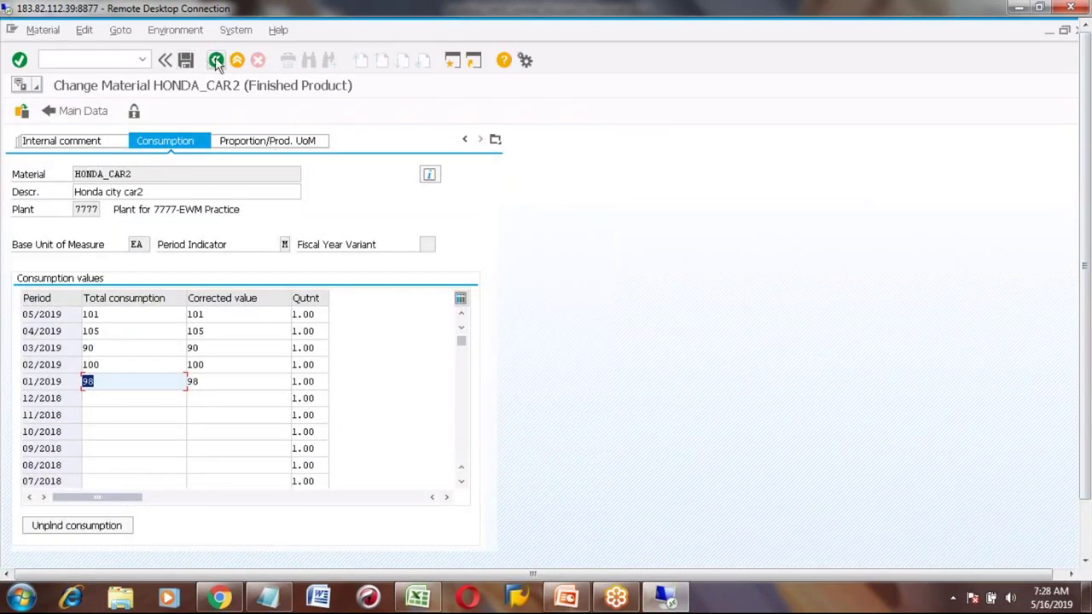
pyautogui.click(216, 61)
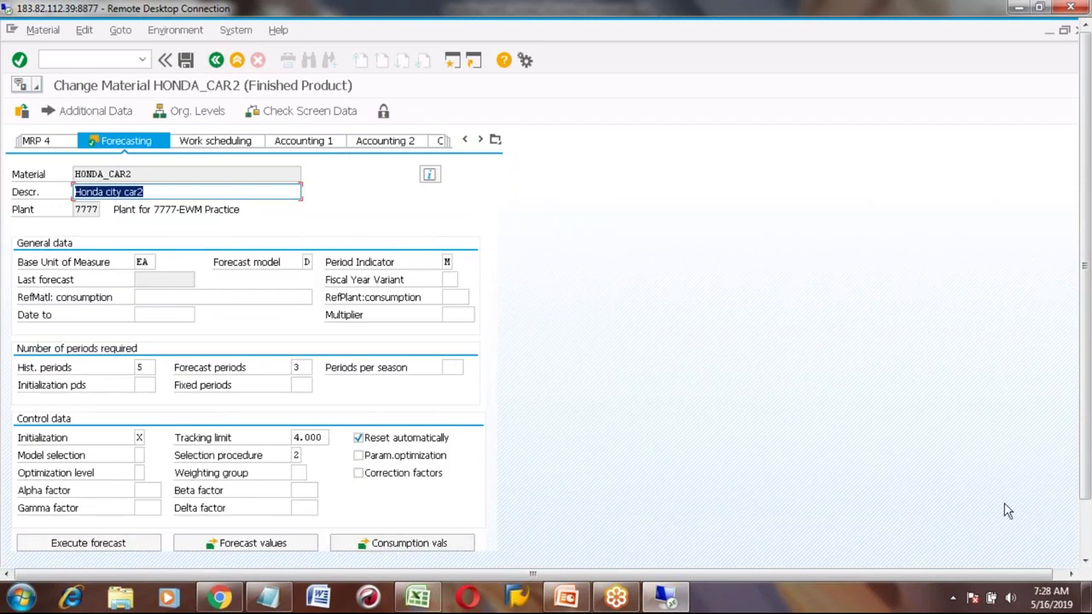
pyautogui.click(1085, 563)
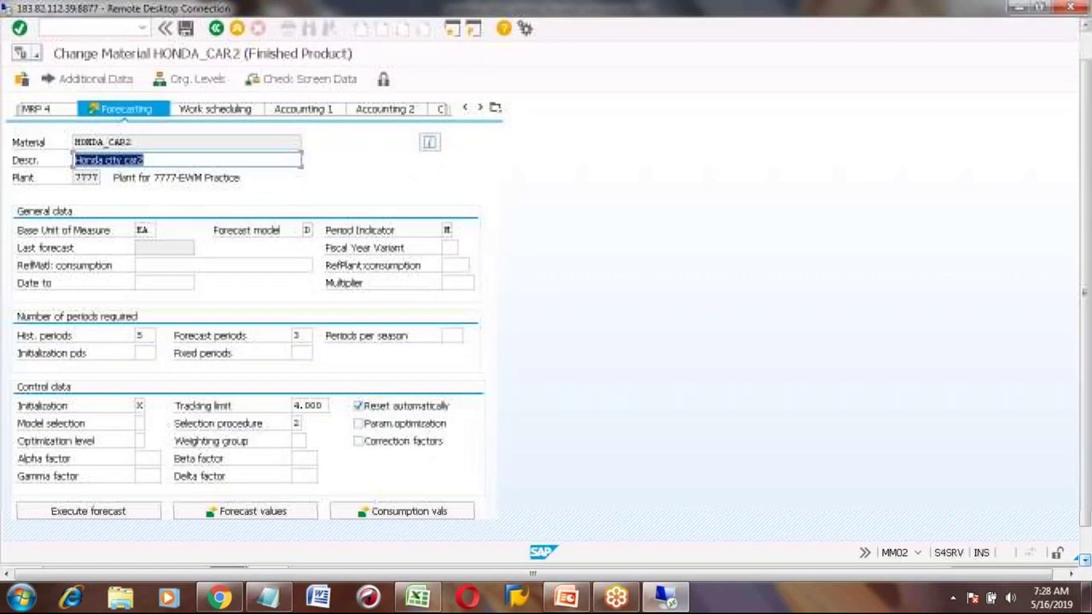
pyautogui.click(222, 512)
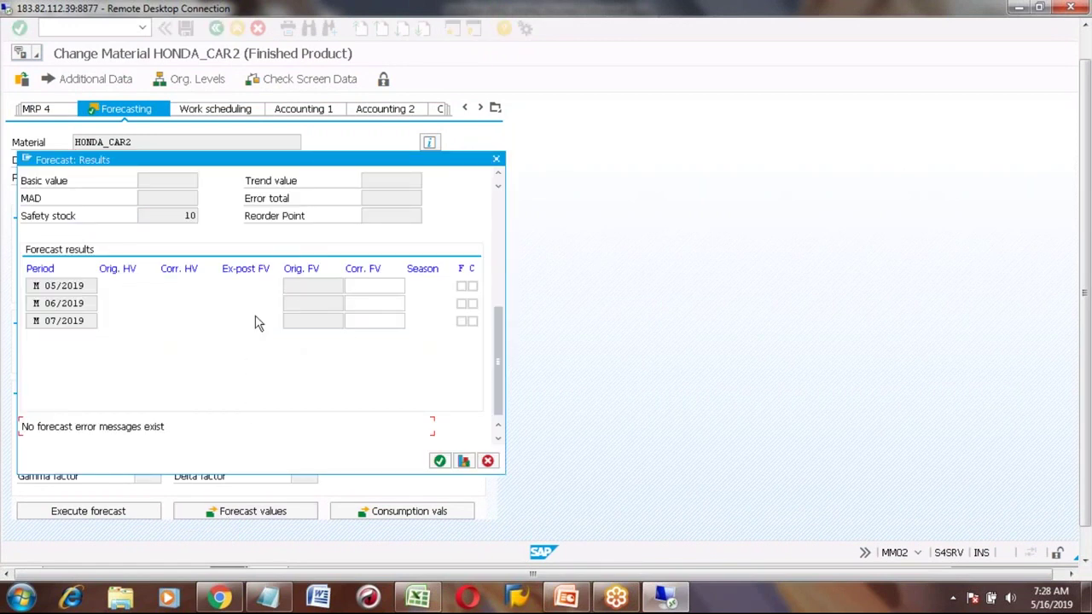
pyautogui.click(489, 462)
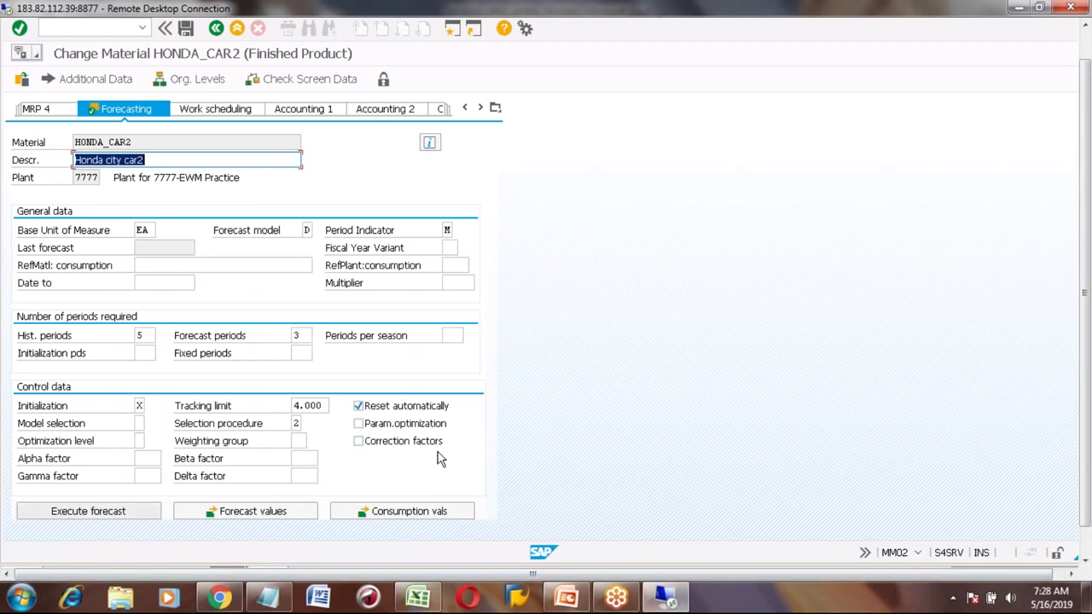
# Execute the forecast from 06/2019 with constant models and first-order exponential smoothing, alpha factor 0.20, and accept the results.
pyautogui.click(83, 511)
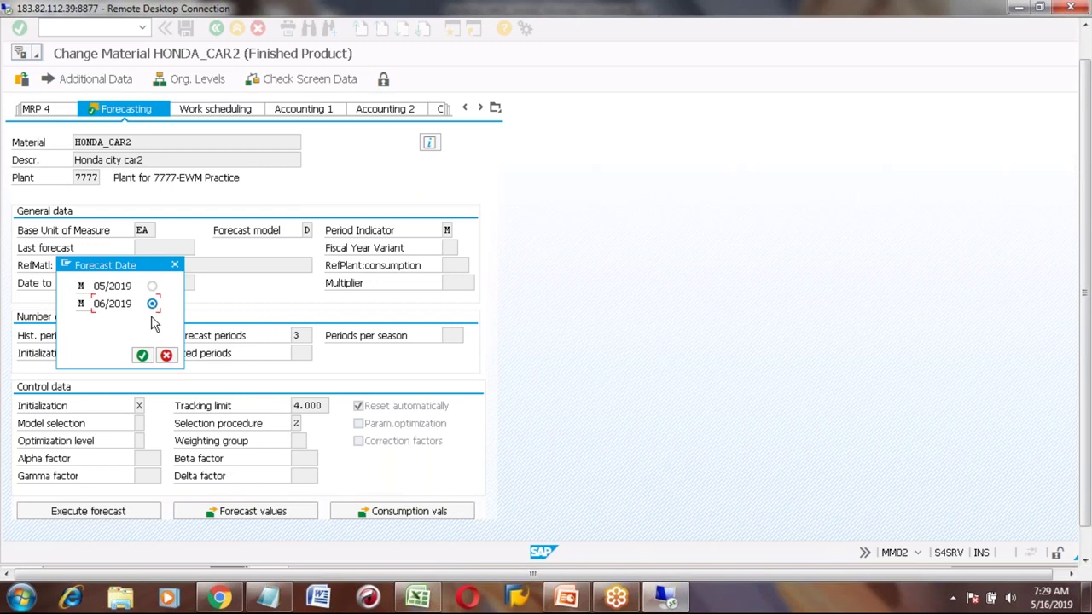
pyautogui.click(143, 357)
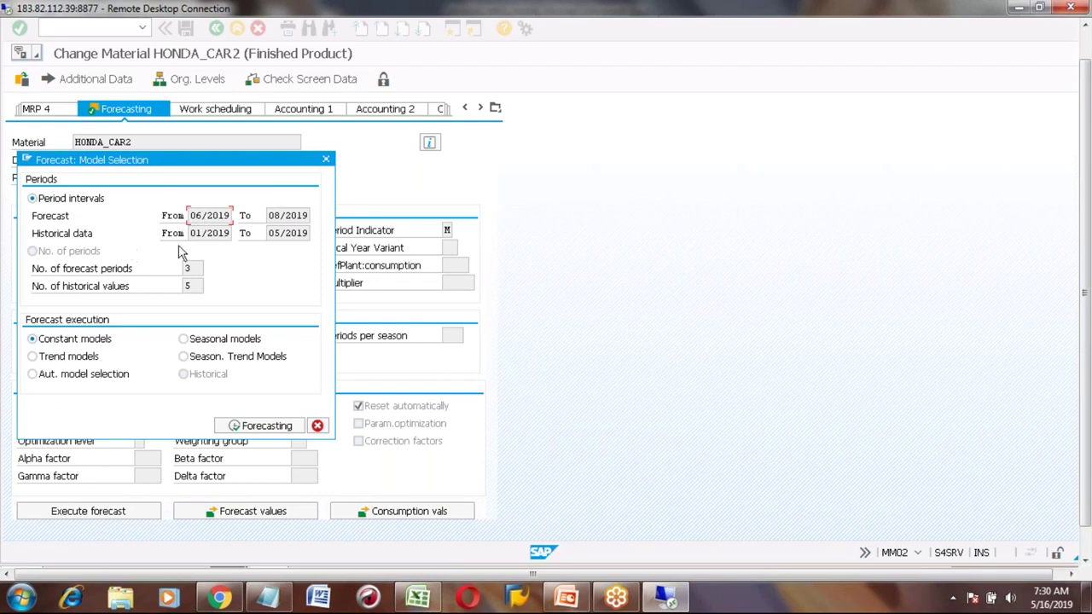
pyautogui.click(202, 237)
pyautogui.click(262, 429)
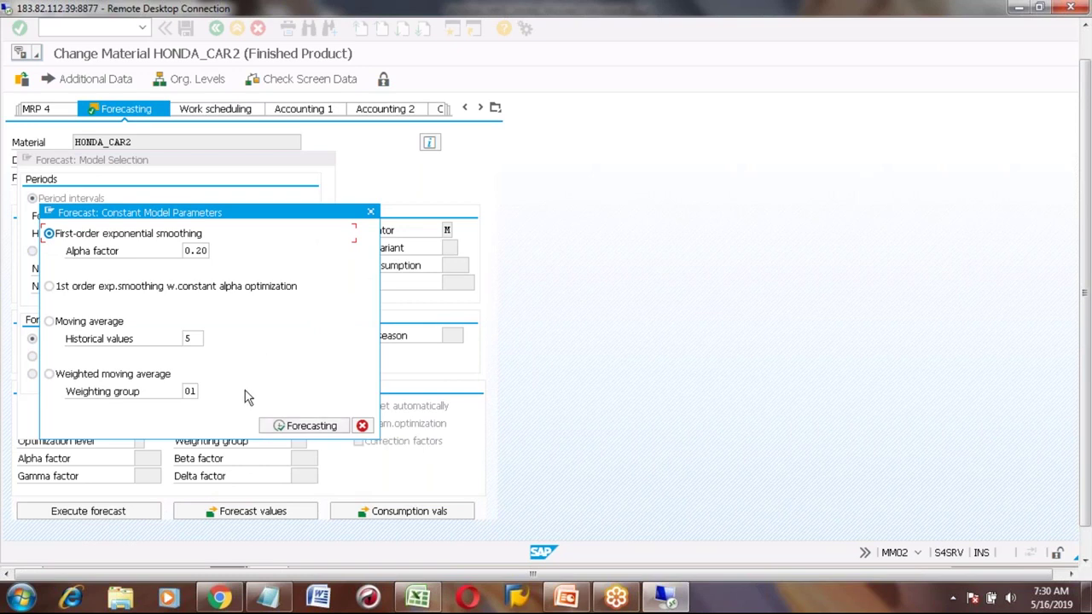
pyautogui.click(312, 427)
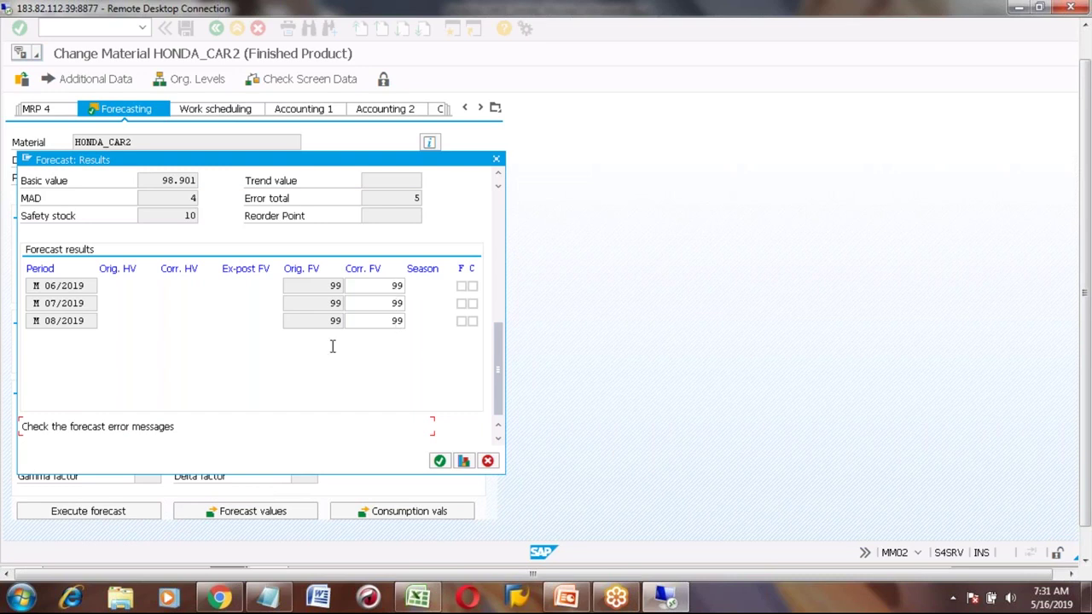
pyautogui.click(439, 461)
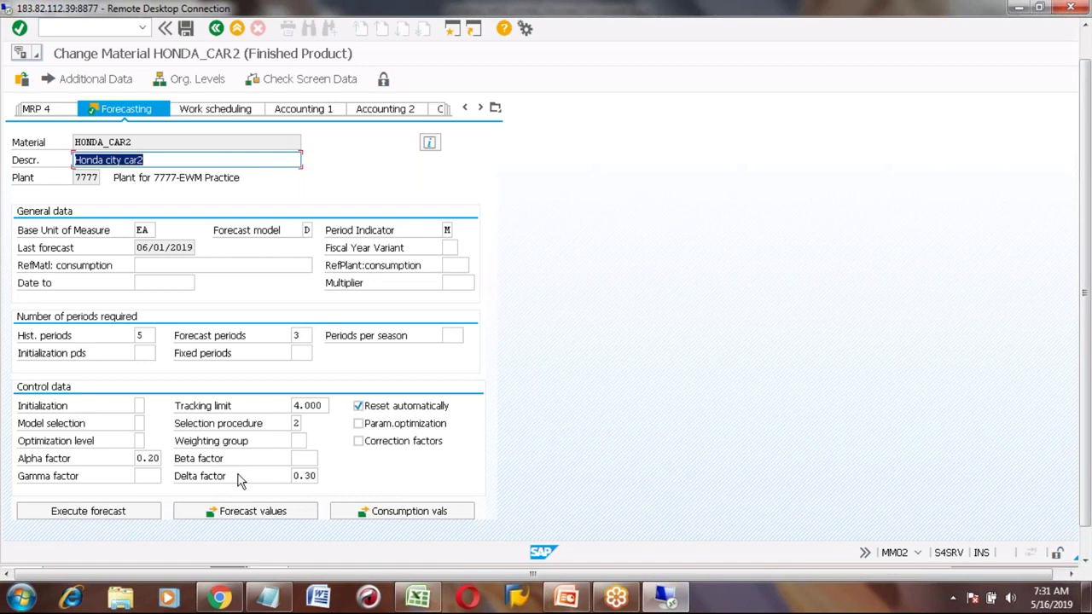
# Review the forecast values for 06/2019 to 08/2019 and save material HONDA_CAR2.
pyautogui.click(261, 513)
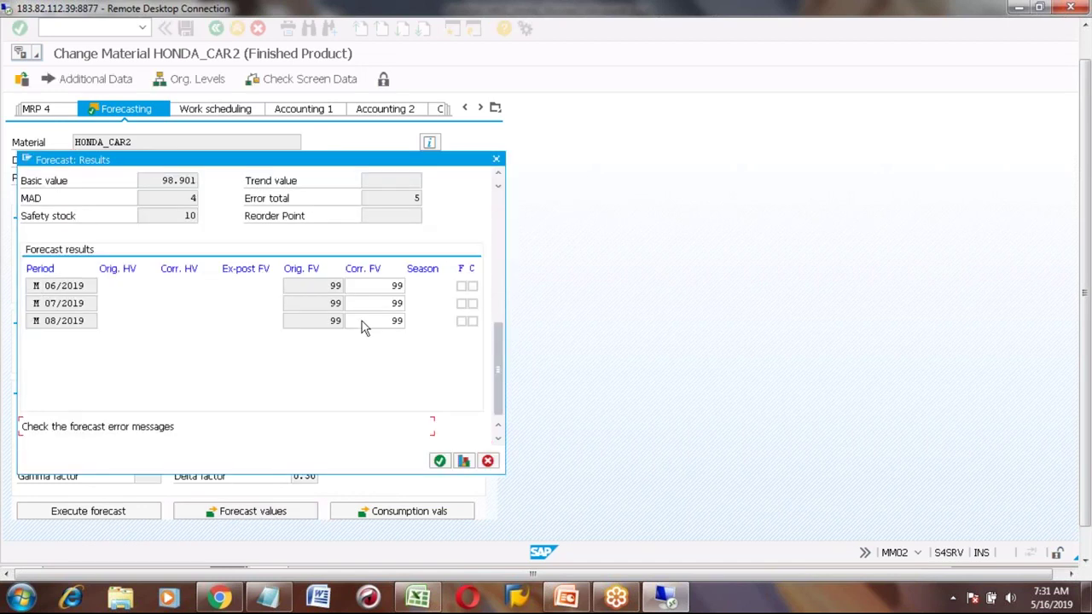
pyautogui.click(439, 461)
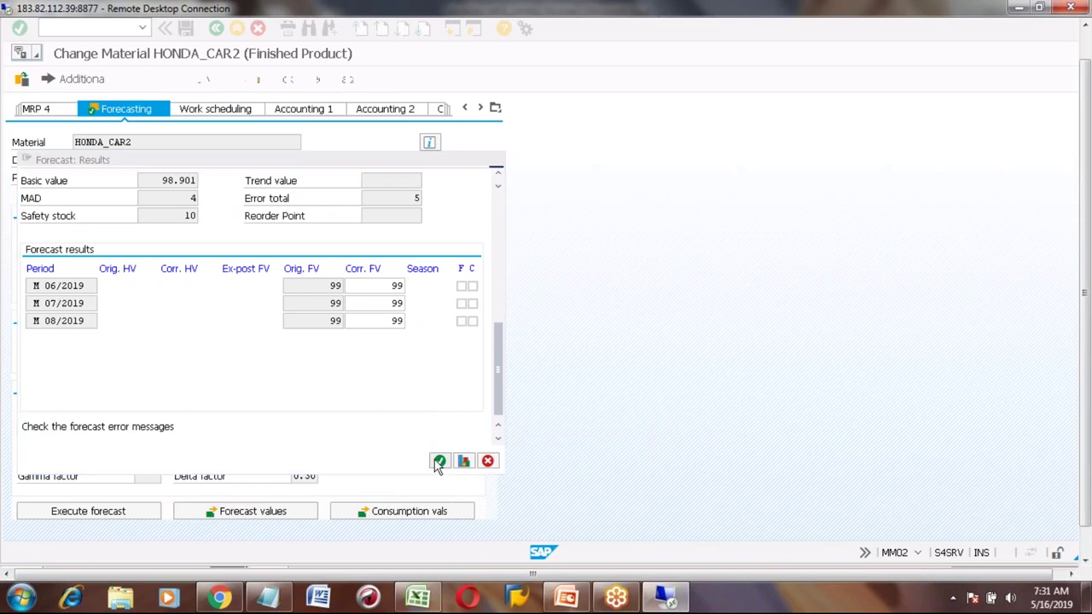
pyautogui.click(186, 31)
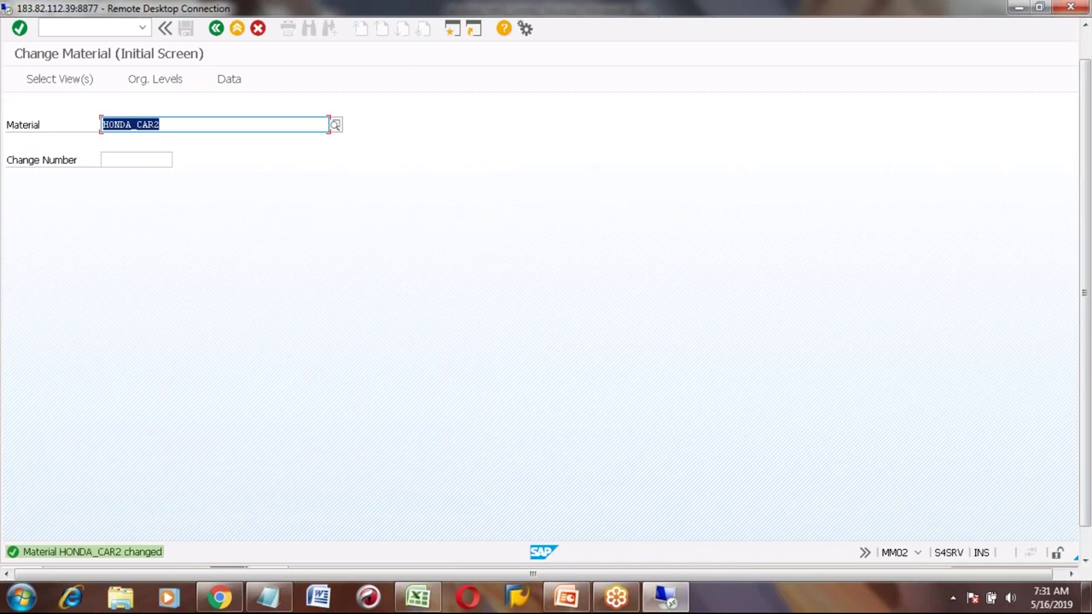
# Leave material change and open the stock/requirements list of HONDA_CAR2 with transaction MD04.
pyautogui.click(238, 29)
pyautogui.click(95, 31)
pyautogui.write('MD04')
pyautogui.press('Return')
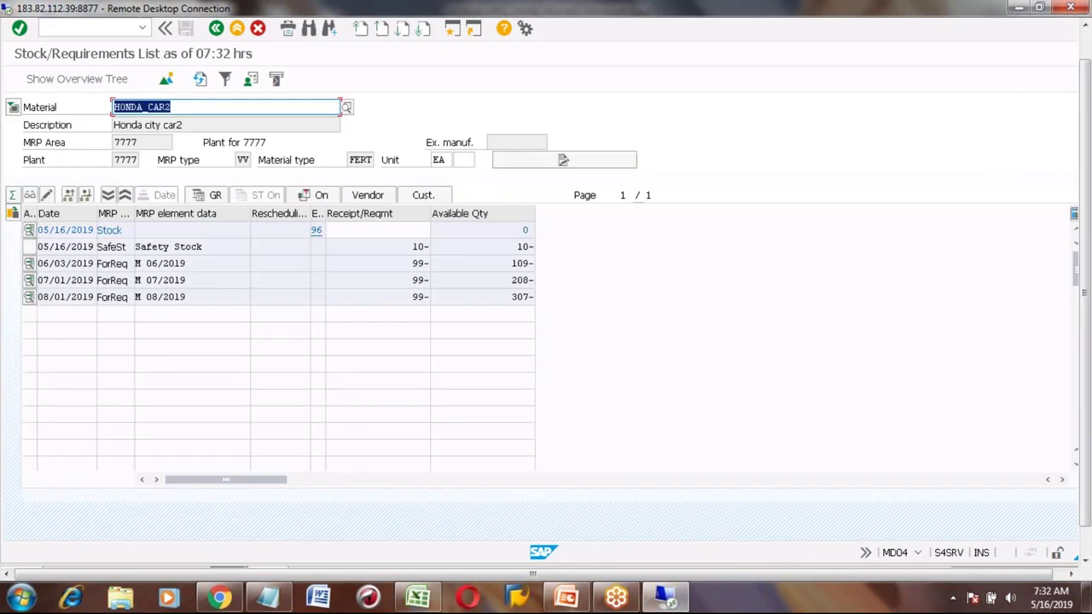
# Examine the forecast requirement quantities for 06/2019, 07/2019 and 08/2019 in the stock/requirements list.
pyautogui.click(162, 263)
pyautogui.click(412, 263)
pyautogui.click(413, 279)
pyautogui.click(414, 296)
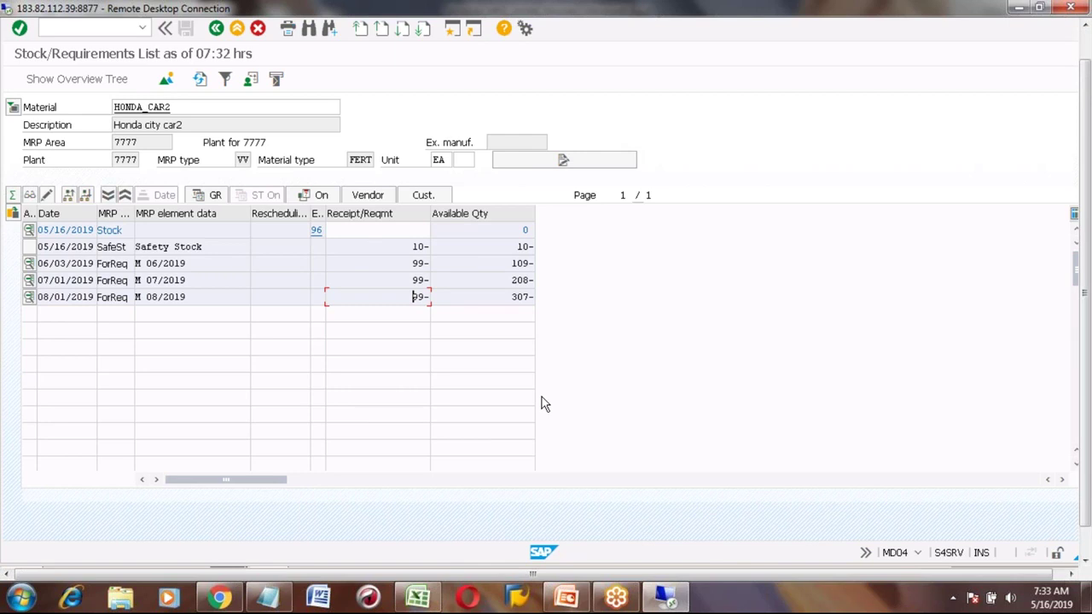
# Switch to the Excel planning notes and go to the empty rows below the Time phased planning heading.
pyautogui.click(424, 599)
pyautogui.click(326, 307)
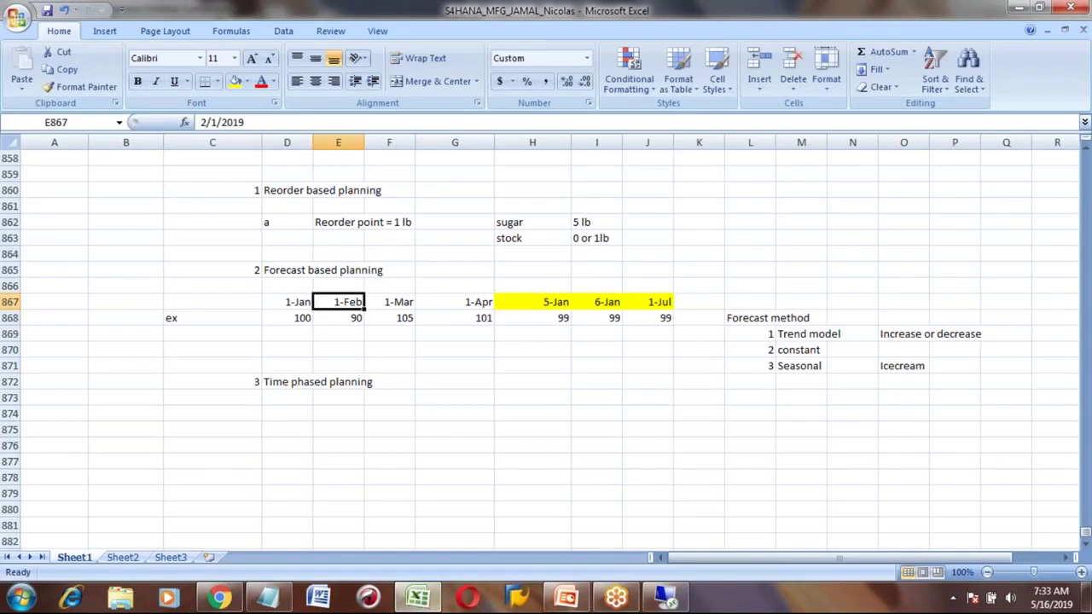
pyautogui.press('Down')
pyautogui.press('Down')
pyautogui.press('Down')
pyautogui.press('Down')
pyautogui.press('Down')
pyautogui.press('Down')
pyautogui.press('Down')
pyautogui.press('Down')
pyautogui.press('Down')
pyautogui.press('Down')
pyautogui.press('Down')
pyautogui.press('Down')
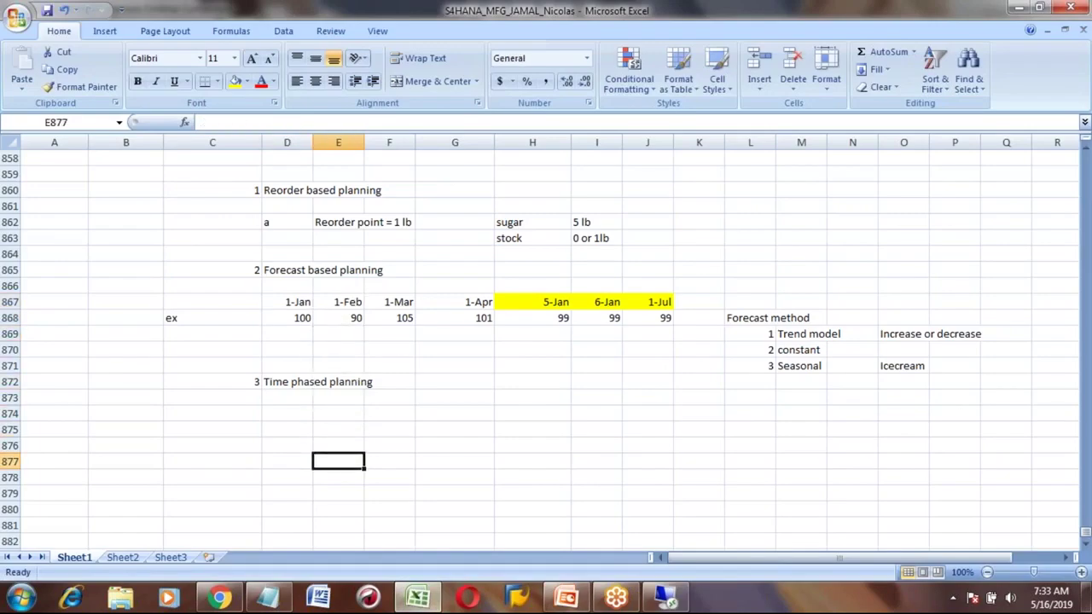
pyautogui.press('Down')
pyautogui.press('Down')
pyautogui.press('Down')
pyautogui.press('Down')
pyautogui.press('Down')
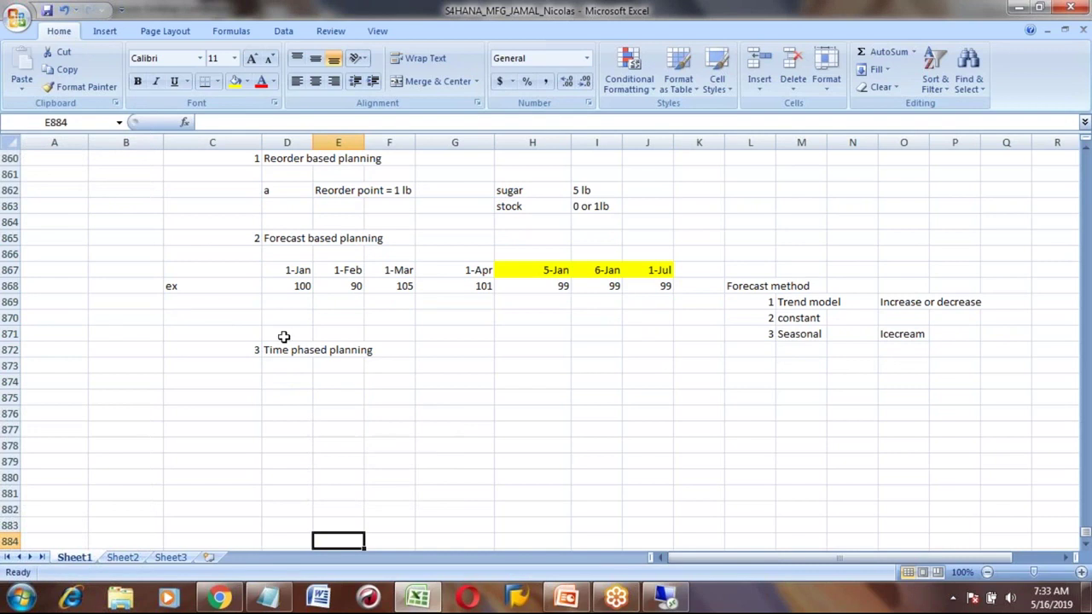
# Review the notes on the planning types, from Reorder based planning down to the Time phased planning heading.
pyautogui.click(279, 350)
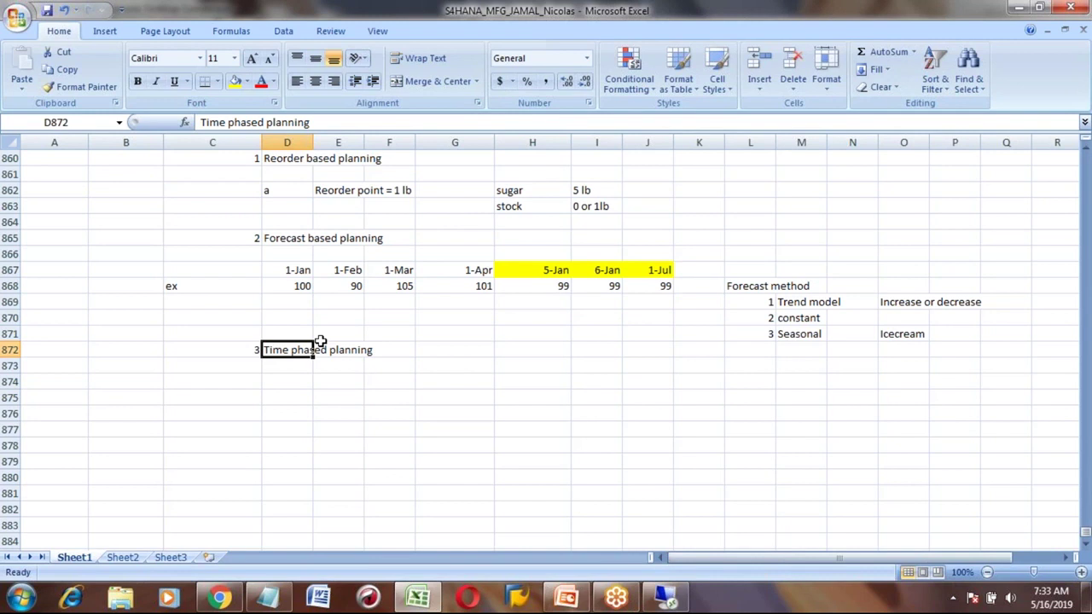
pyautogui.press('Down')
pyautogui.press('Down')
pyautogui.press('Down')
pyautogui.press('Down')
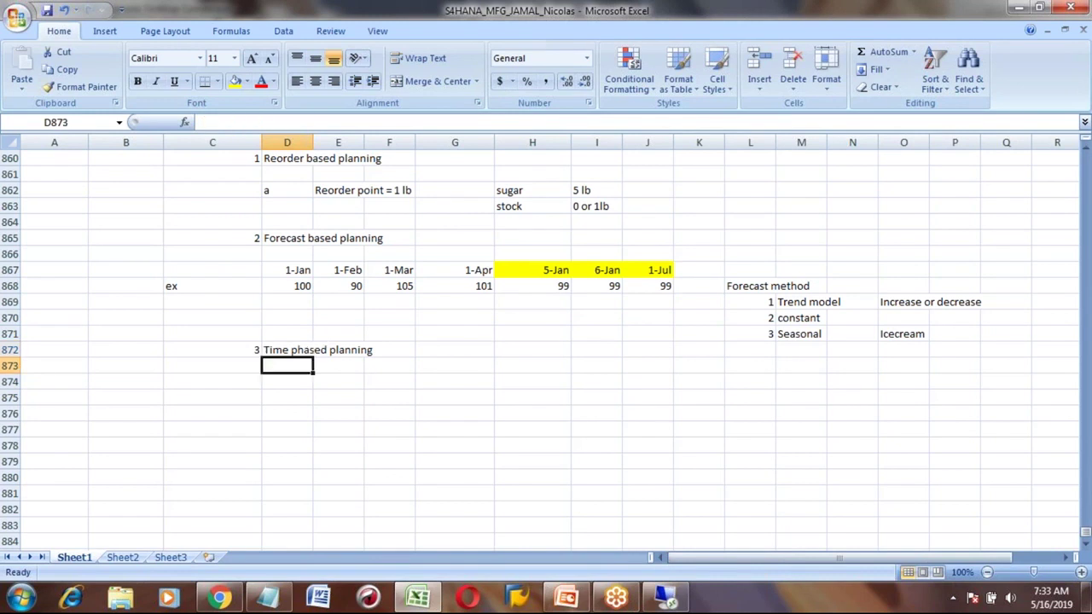
pyautogui.click(291, 238)
pyautogui.press('Up')
pyautogui.press('Up')
pyautogui.press('Up')
pyautogui.press('Up')
pyautogui.press('Up')
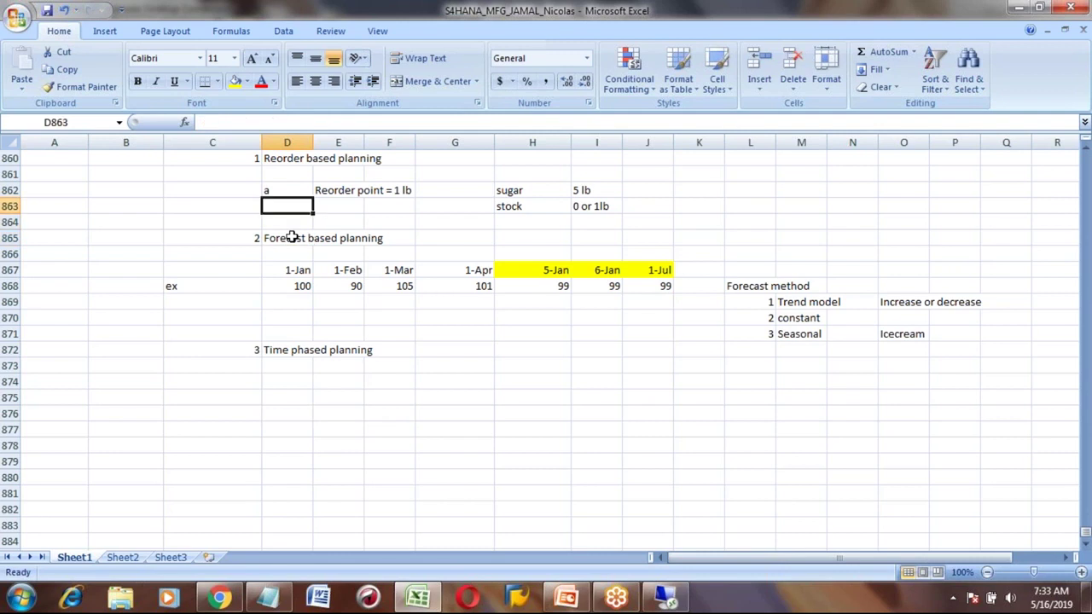
pyautogui.press('Down')
pyautogui.press('Down')
pyautogui.press('Down')
pyautogui.press('Down')
pyautogui.press('Down')
pyautogui.press('Down')
pyautogui.press('Down')
pyautogui.press('Down')
pyautogui.press('Down')
pyautogui.press('Down')
pyautogui.press('Down')
pyautogui.press('Down')
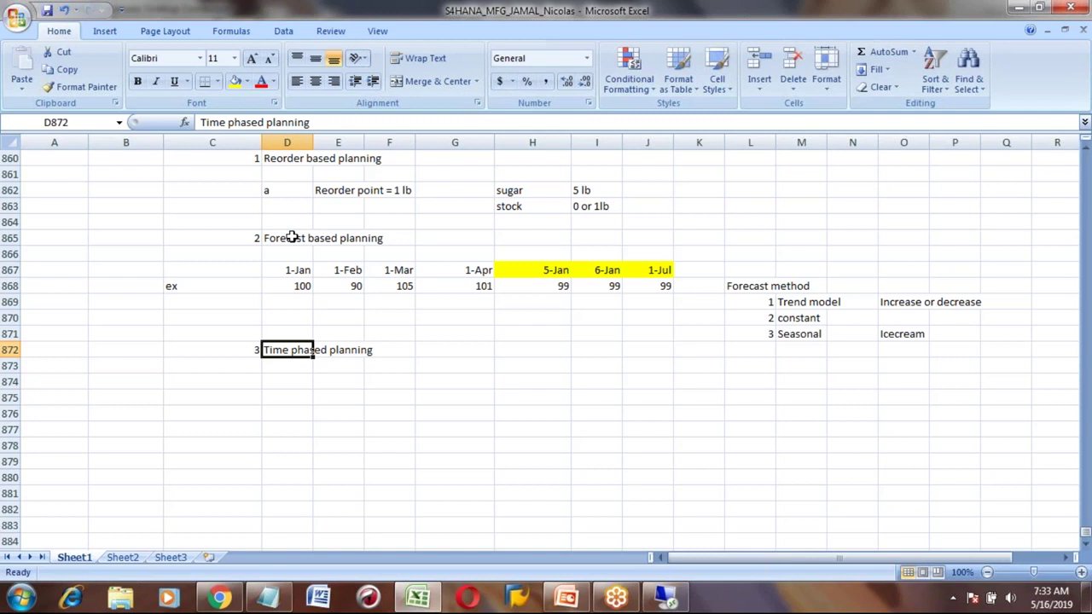
# Enter the note "only Mondays" in cell E874 below the Time phased planning heading.
pyautogui.press('Down')
pyautogui.press('Down')
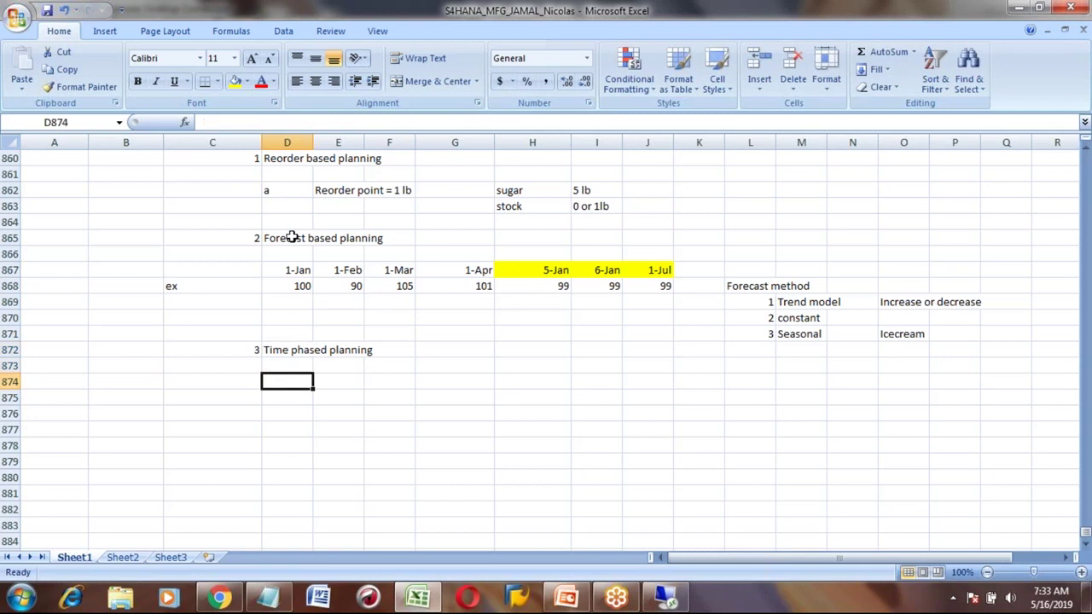
pyautogui.press('Right')
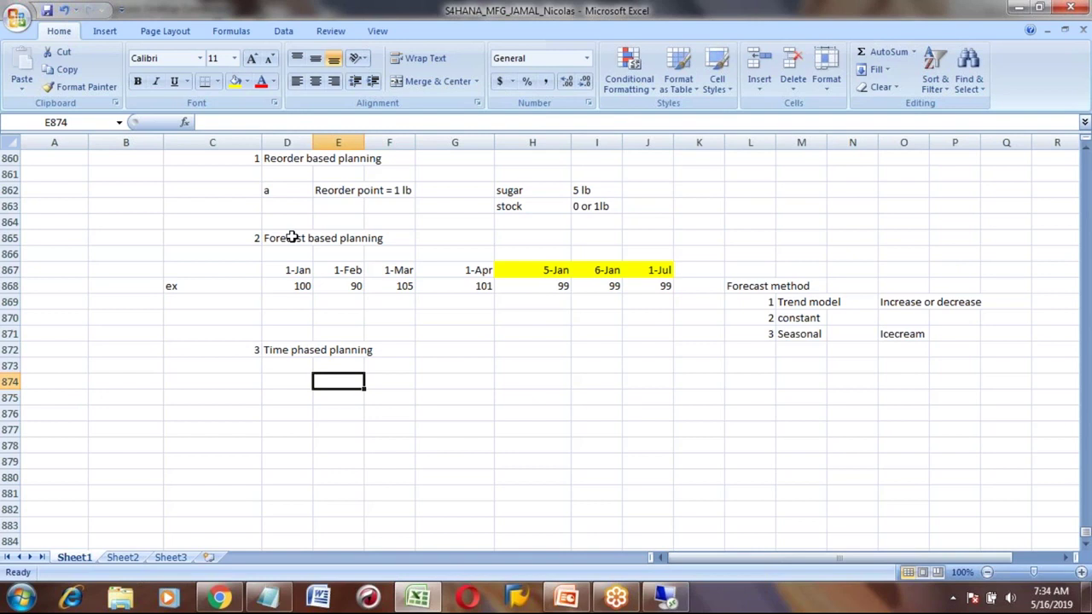
pyautogui.write('on')
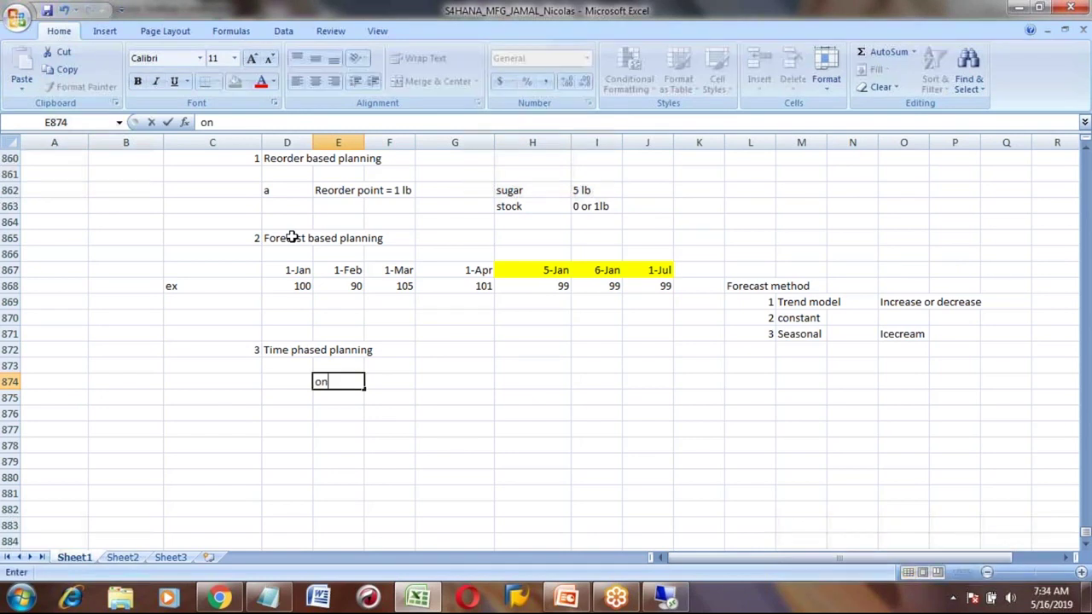
pyautogui.write('ly Mondyas')
pyautogui.press('BackSpace')
pyautogui.press('BackSpace')
pyautogui.press('BackSpace')
pyautogui.write('ays')
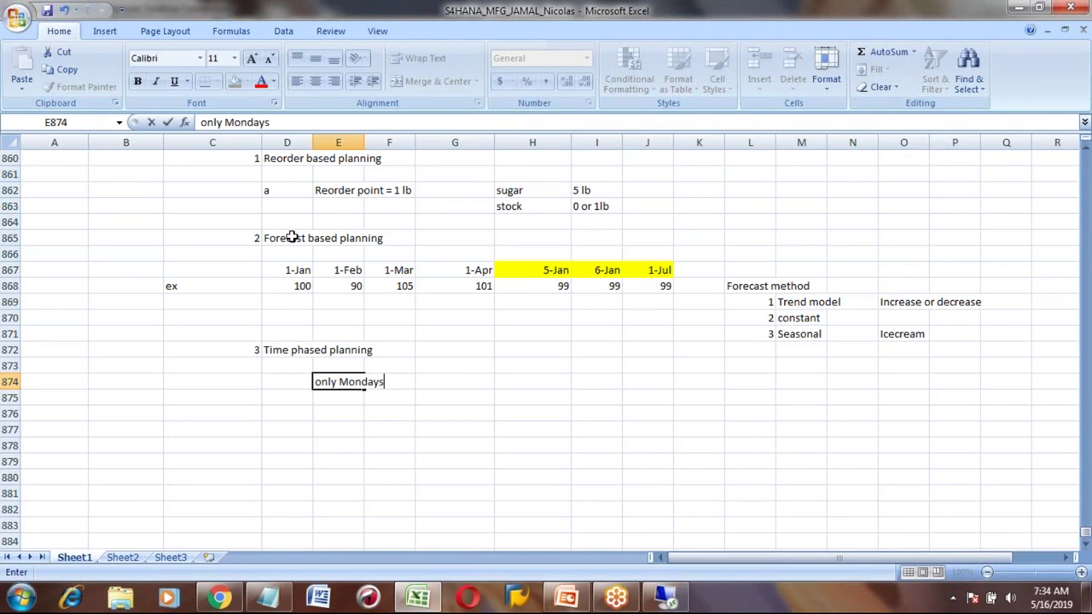
pyautogui.press('Return')
pyautogui.press('Up')
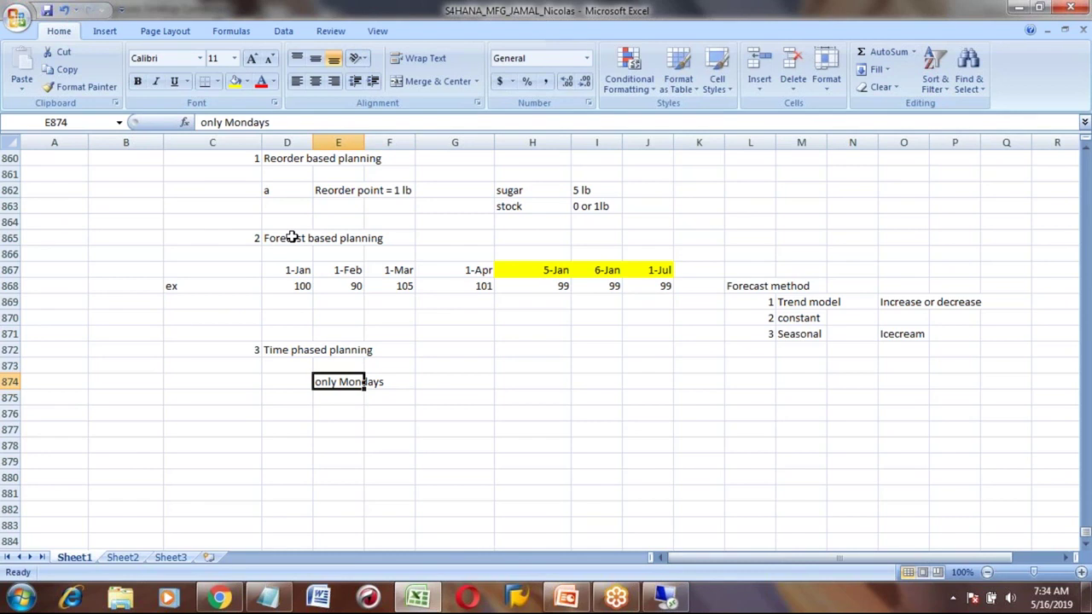
# Add a "settings:" label in D876 below the Mondays note and start its numbered list with 1 in D877.
pyautogui.click(294, 350)
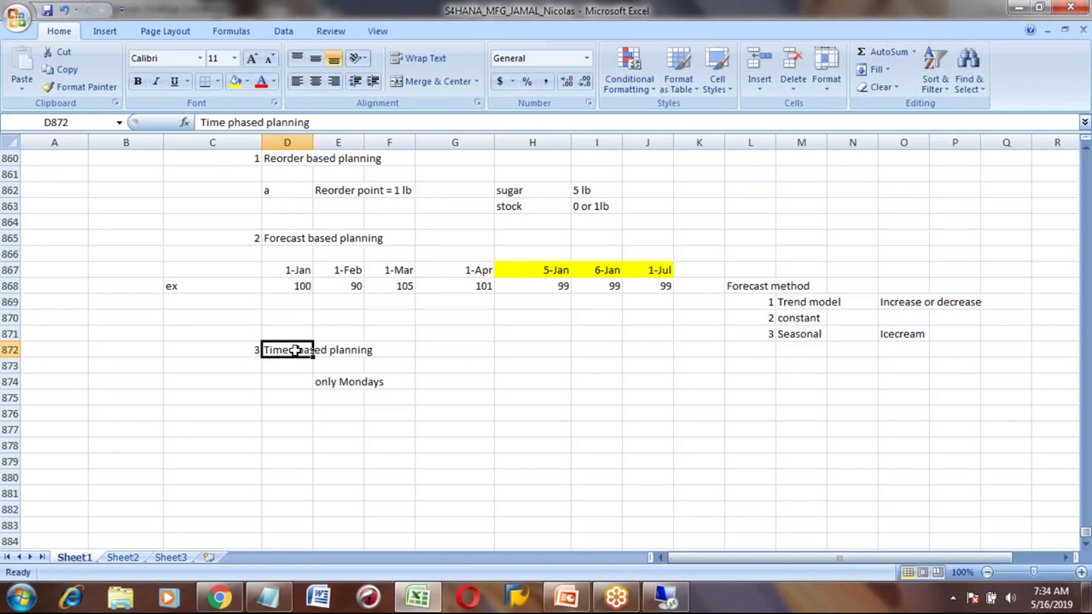
pyautogui.click(346, 381)
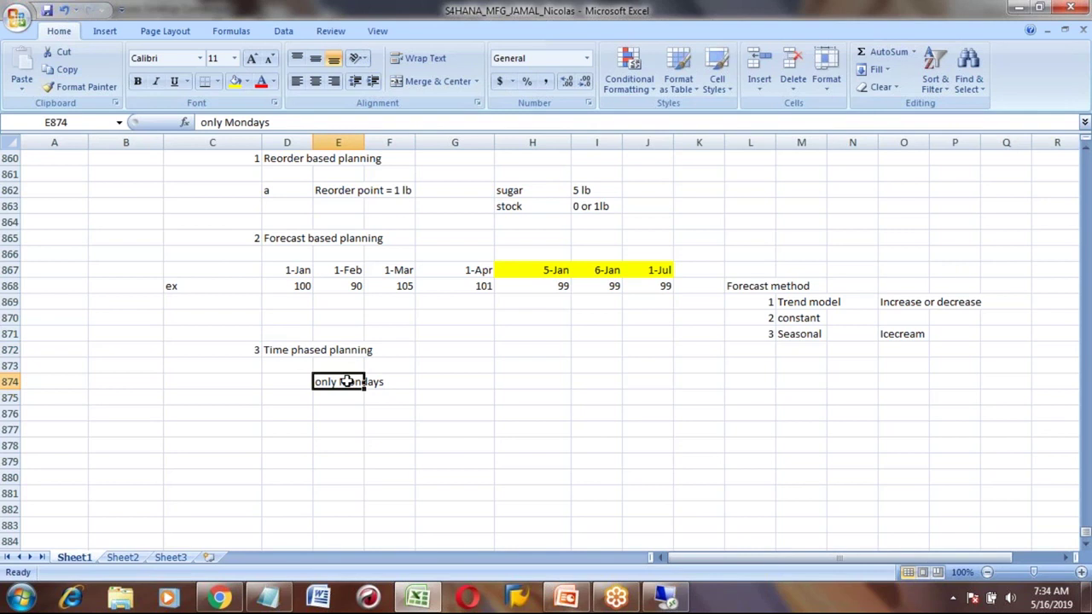
pyautogui.press('Down')
pyautogui.press('Down')
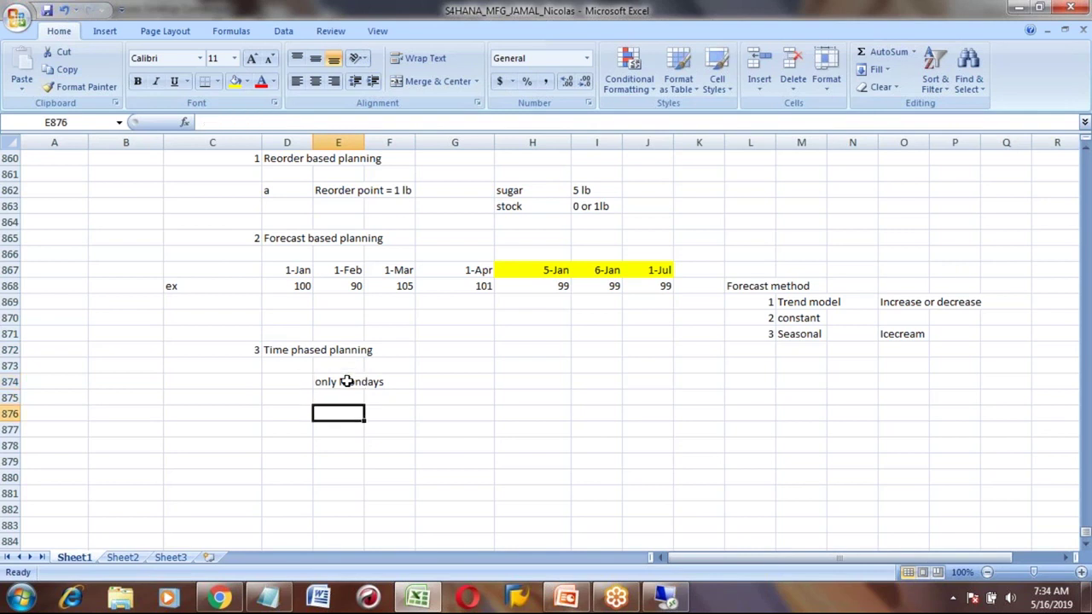
pyautogui.press('Left')
pyautogui.write('set')
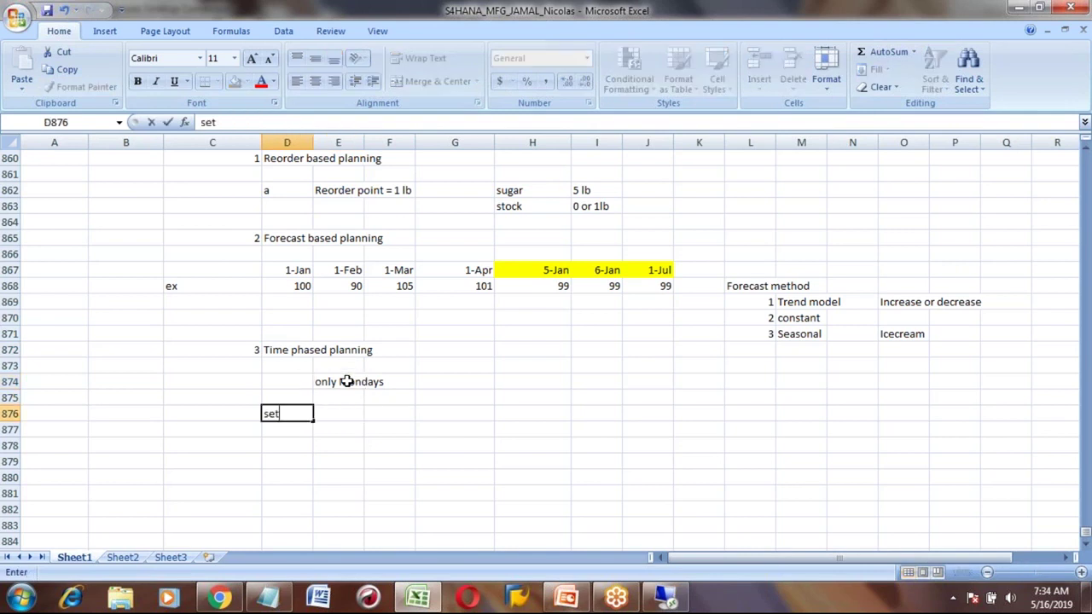
pyautogui.write('tings:')
pyautogui.press('Return')
pyautogui.write('1')
pyautogui.press('Tab')
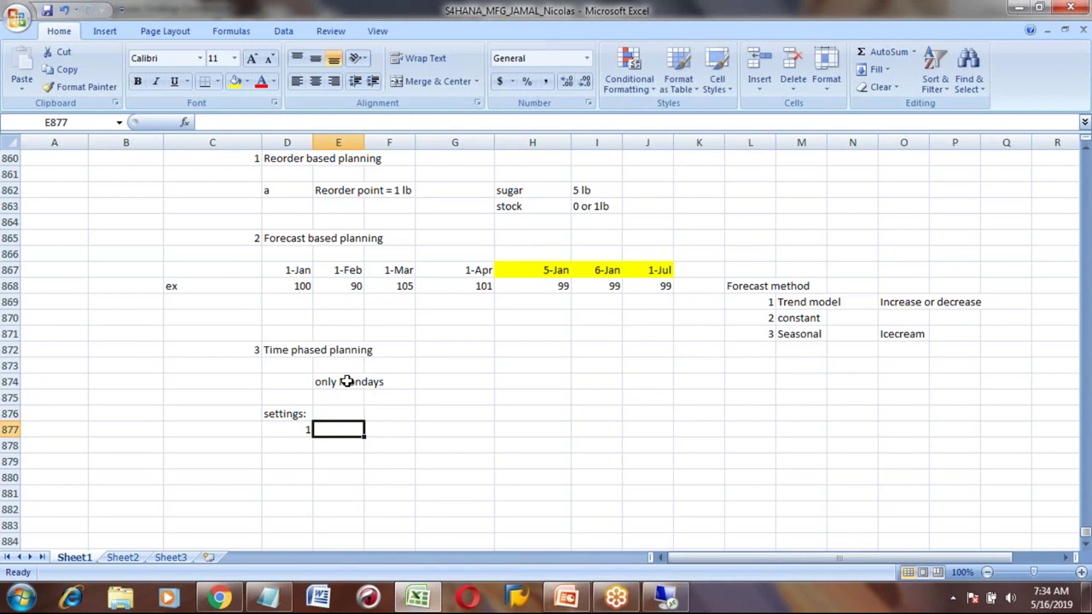
# Switch to SAP, open the material master of HONDA_CAR2 from the stock/requirements list and locate the Planning cycle field.
pyautogui.hotkey('alt', 'Tab')
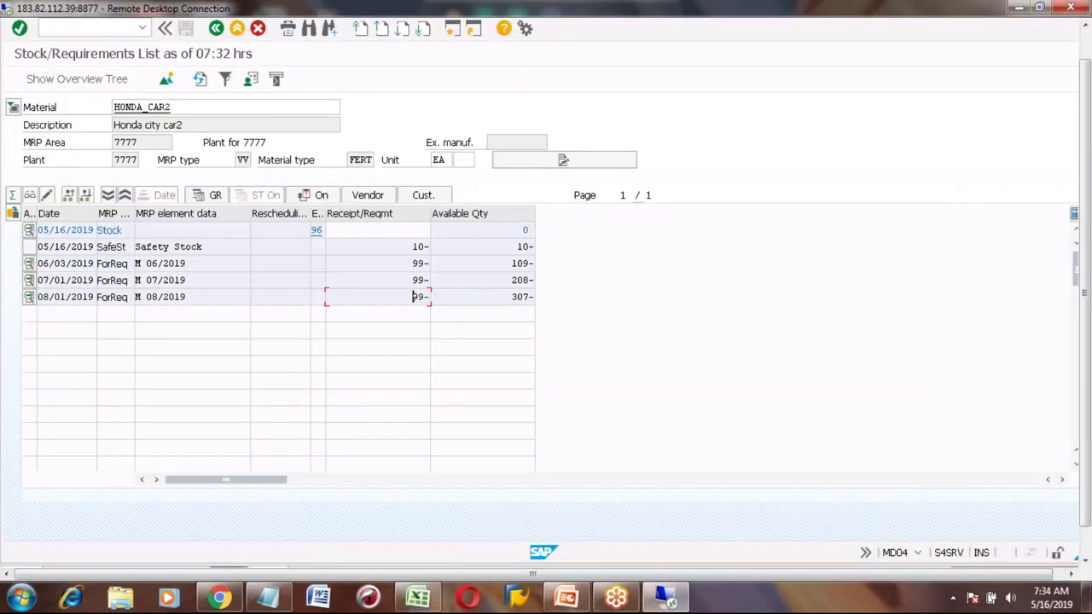
pyautogui.doubleClick(156, 107)
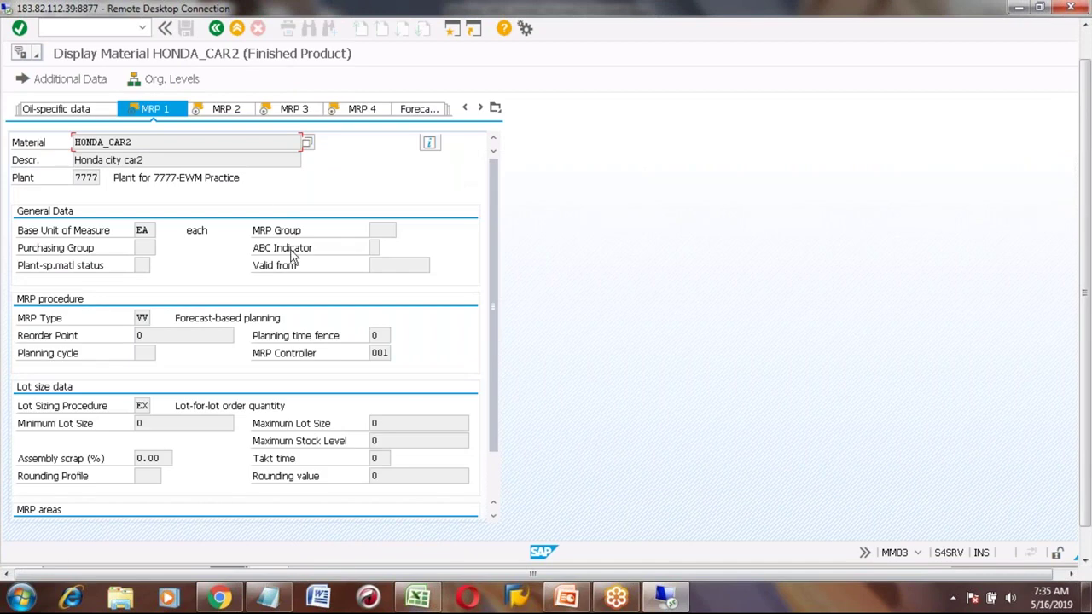
pyautogui.click(143, 353)
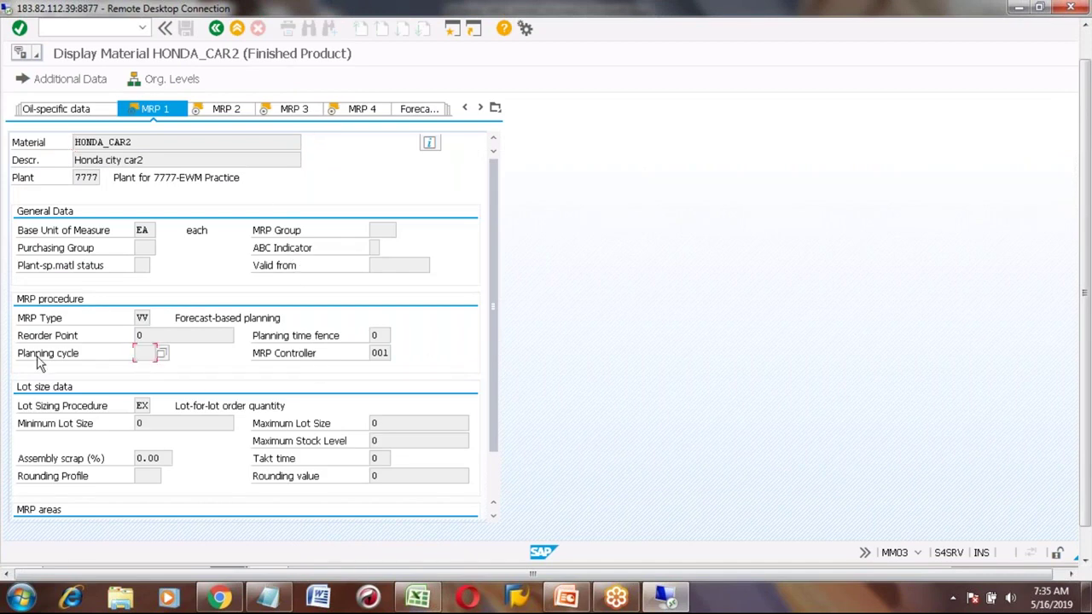
# Switch back to the Excel notes and enter "Planning cycle" as the first setting in E877.
pyautogui.hotkey('alt', 'Tab')
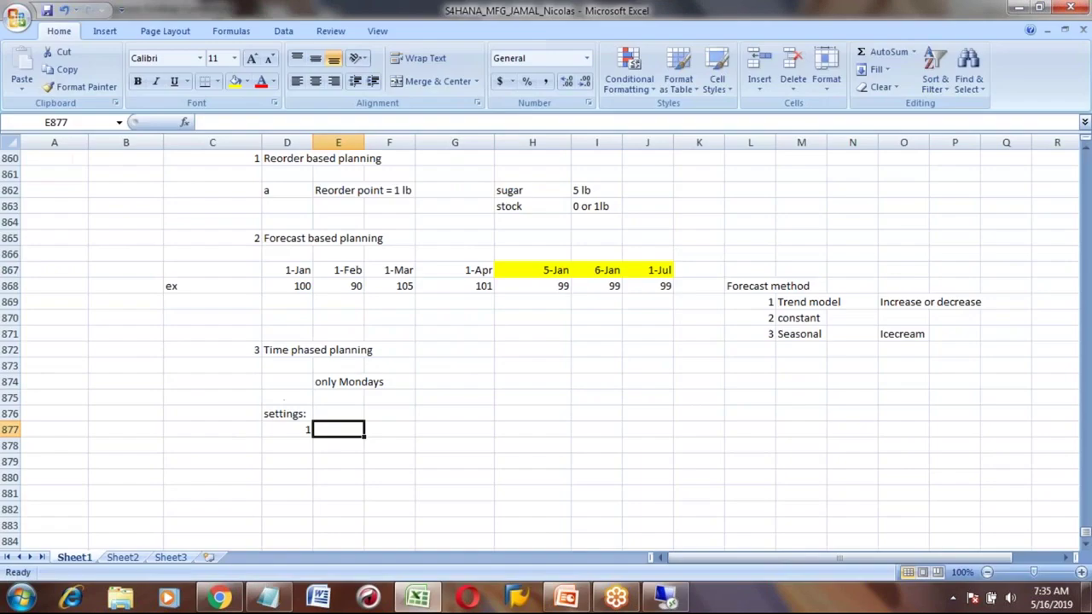
pyautogui.write('Planning')
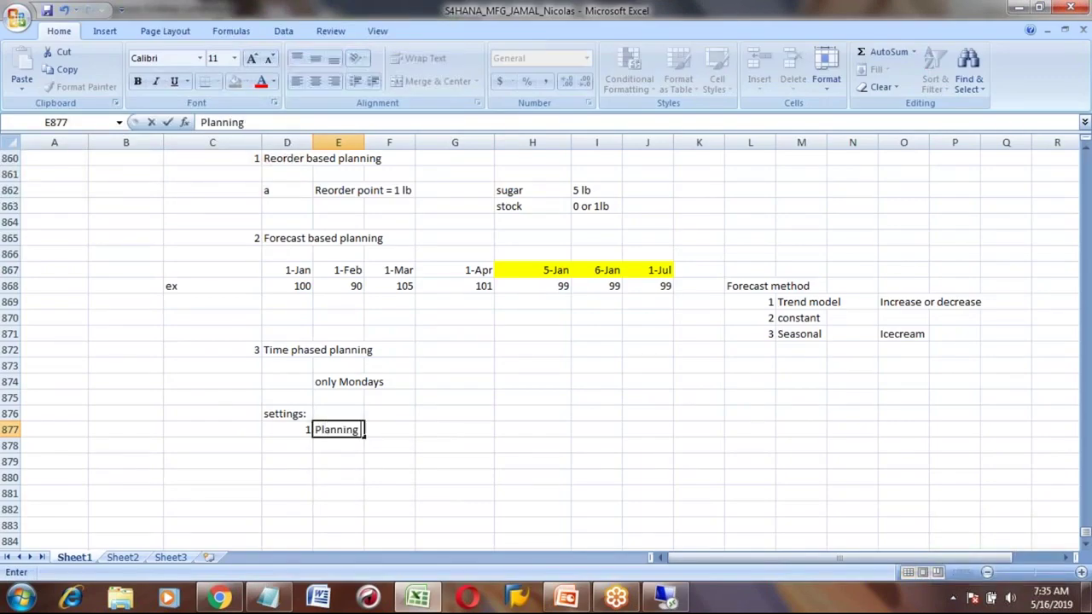
pyautogui.write(' cycle')
pyautogui.press('Return')
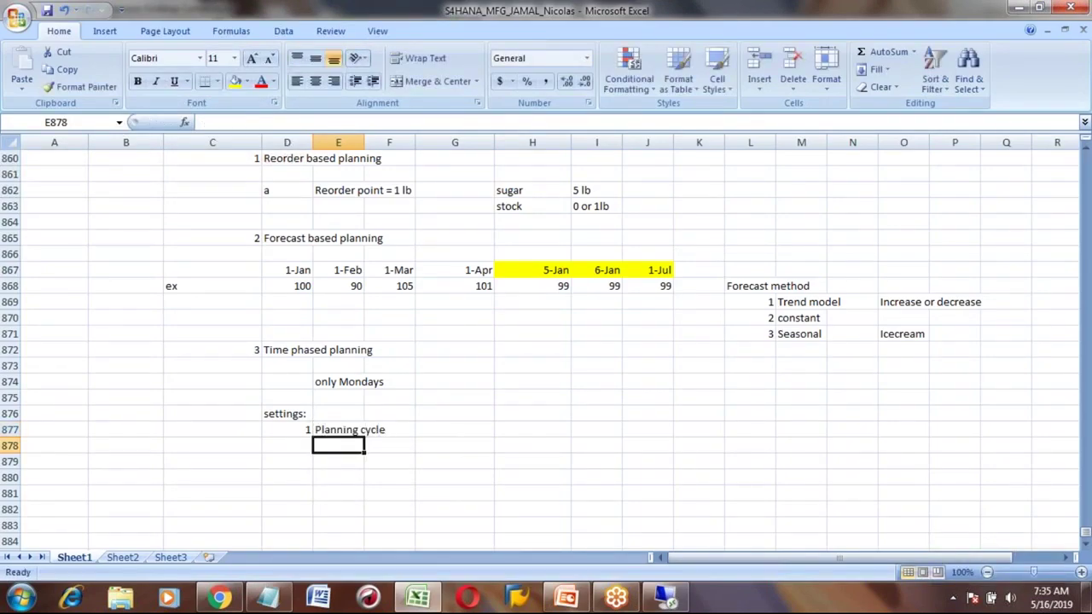
# Add setting number 2, "MRP type", in row 878 below Planning cycle.
pyautogui.click(338, 429)
pyautogui.click(286, 445)
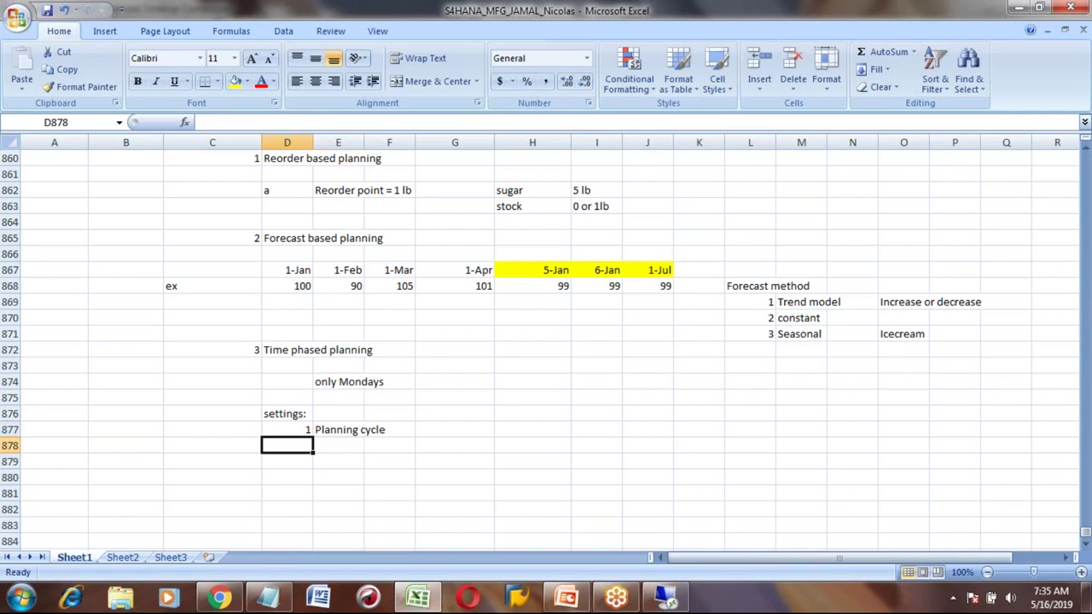
pyautogui.write('2')
pyautogui.press('Tab')
pyautogui.write('M')
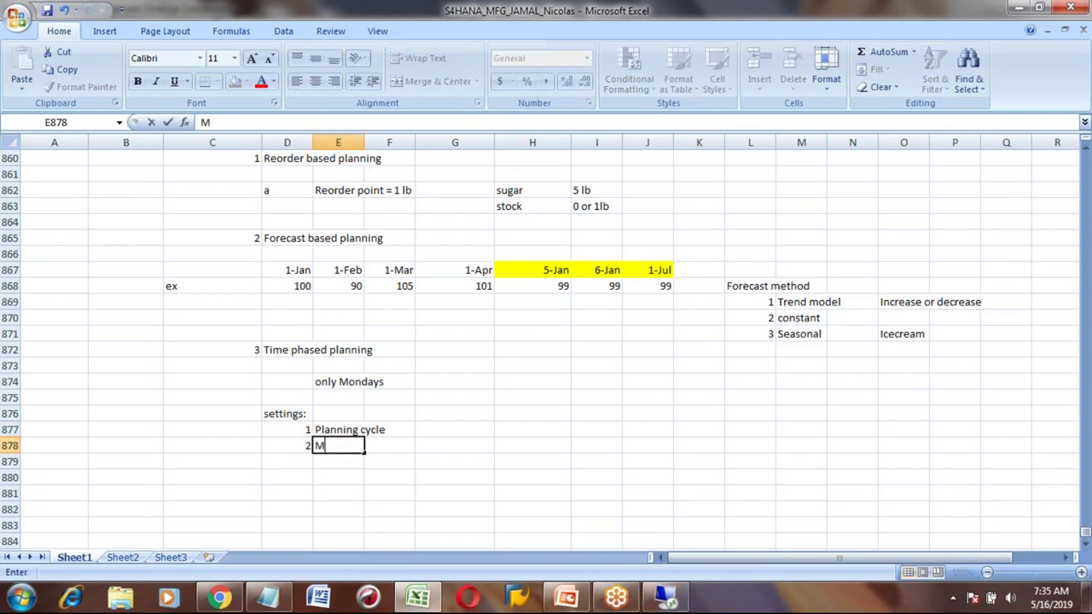
pyautogui.write('RP type')
pyautogui.press('Return')
pyautogui.click(338, 446)
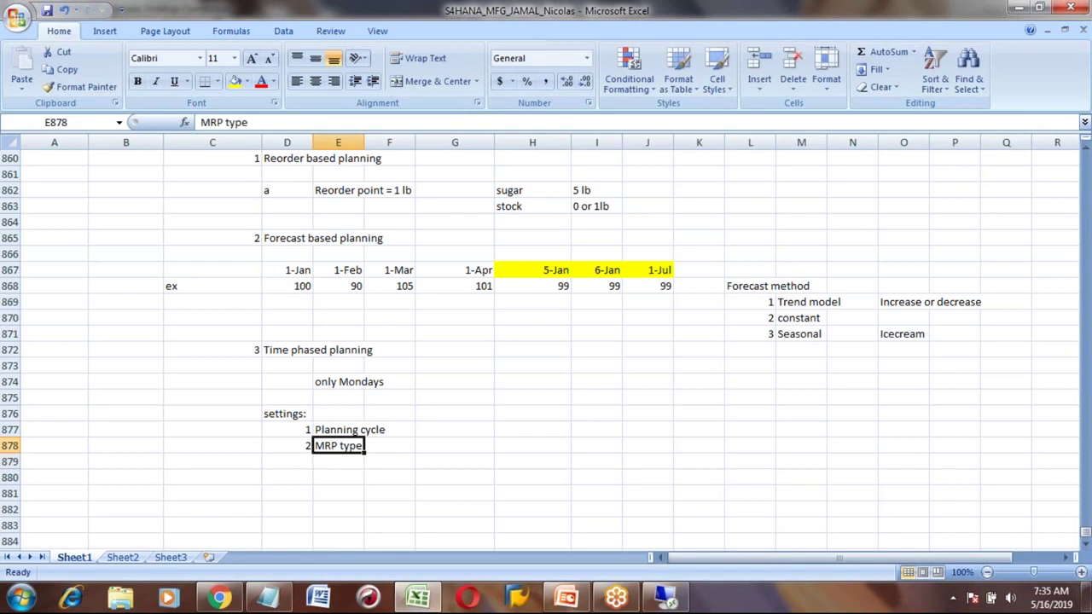
# Switch to SAP and look up the MRP type for time-phased planning among the possible values.
pyautogui.click(455, 445)
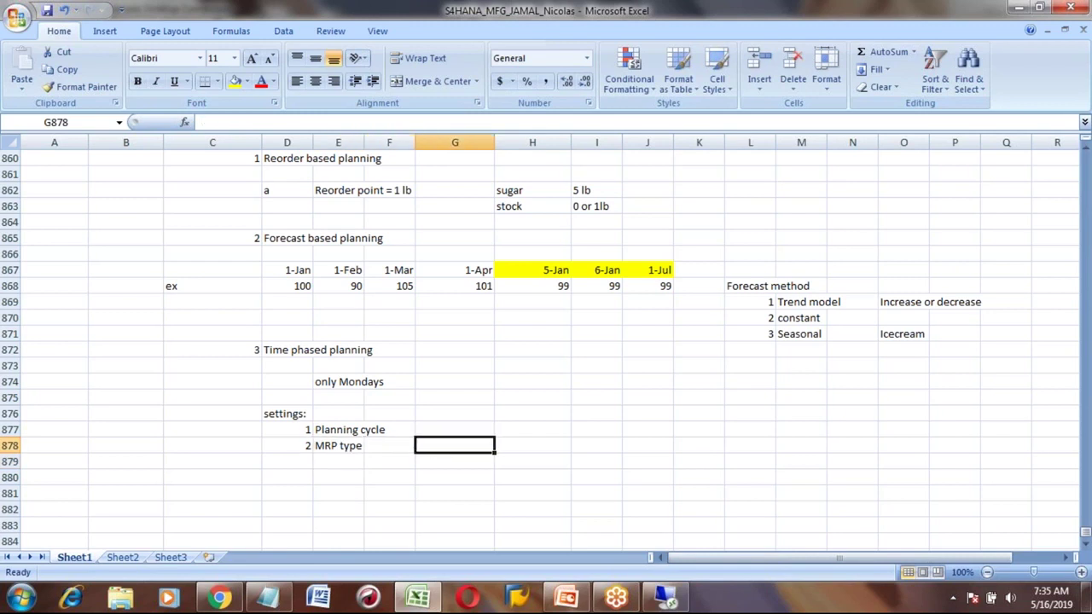
pyautogui.hotkey('alt', 'Tab')
pyautogui.click(143, 318)
pyautogui.click(156, 317)
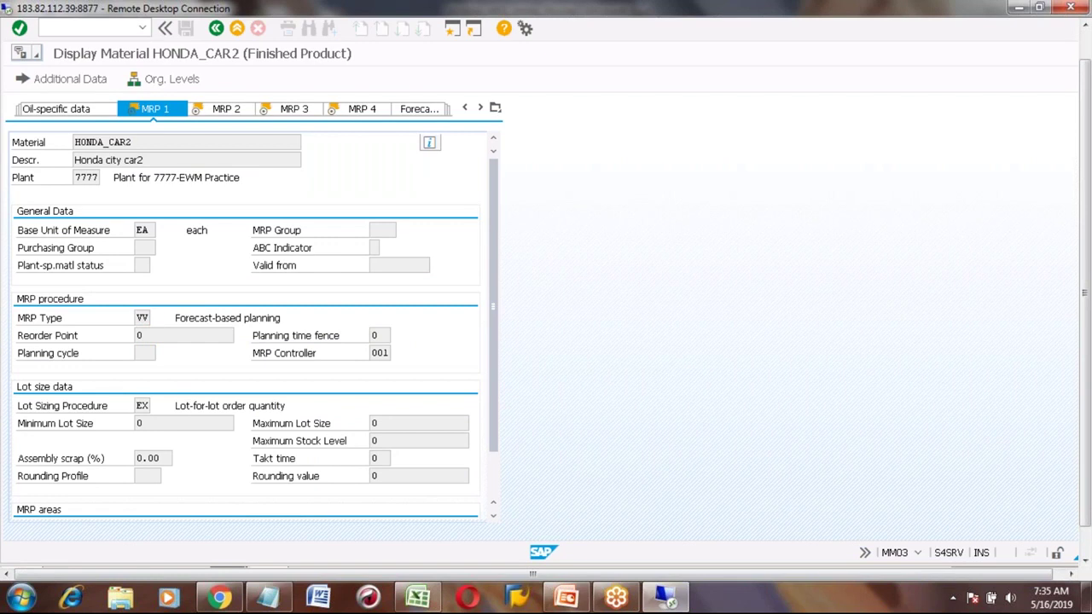
pyautogui.click(189, 404)
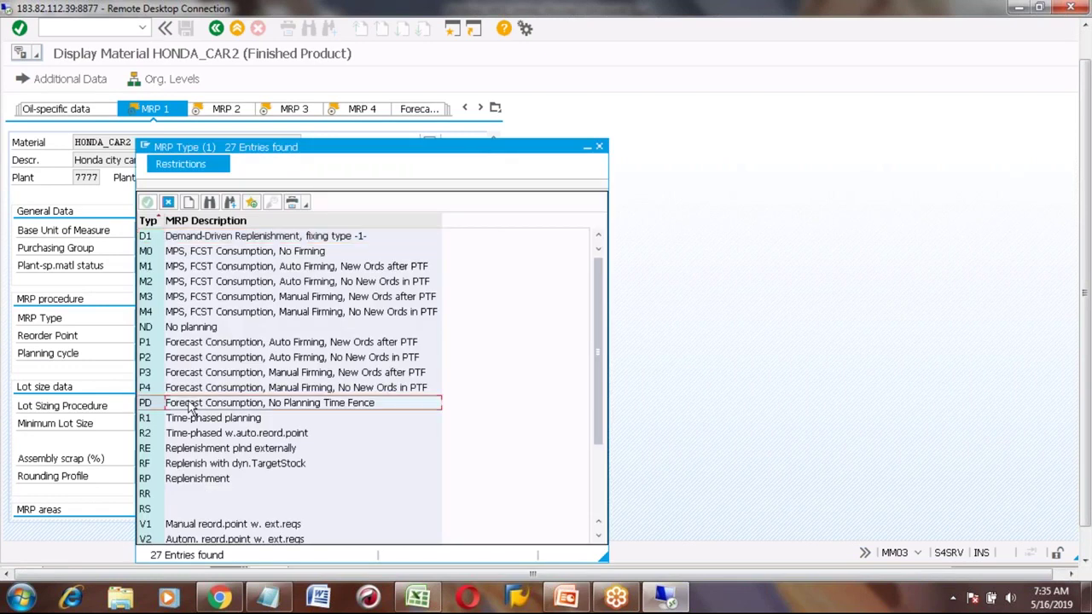
pyautogui.click(147, 419)
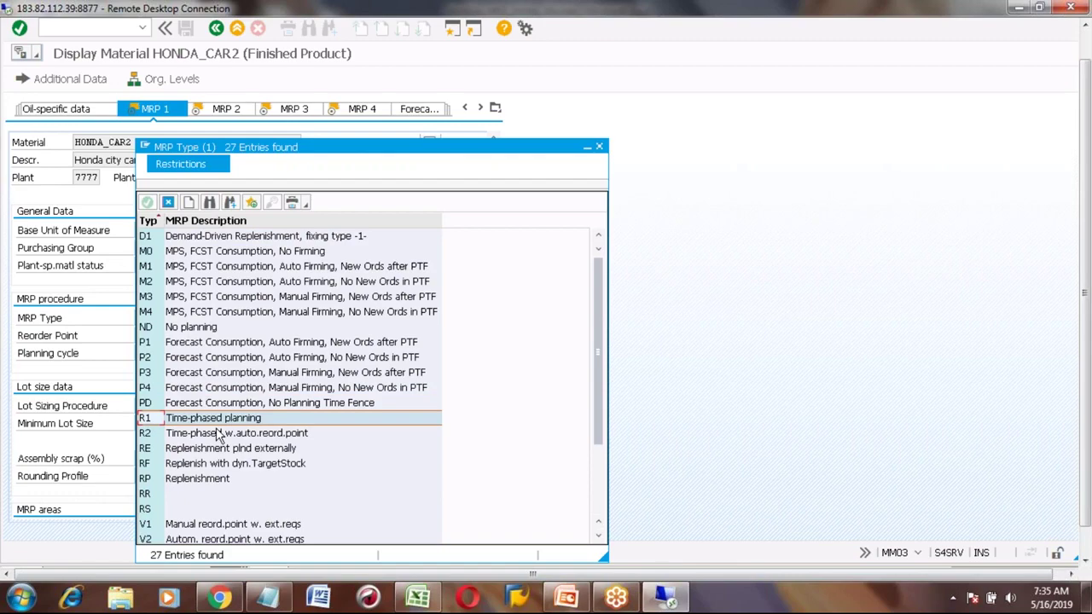
# Return to the Excel notes and enter R1 in G878 as the value for MRP type.
pyautogui.hotkey('alt', 'Tab')
pyautogui.write('R1')
pyautogui.press('Return')
pyautogui.press('Up')
pyautogui.press('Up')
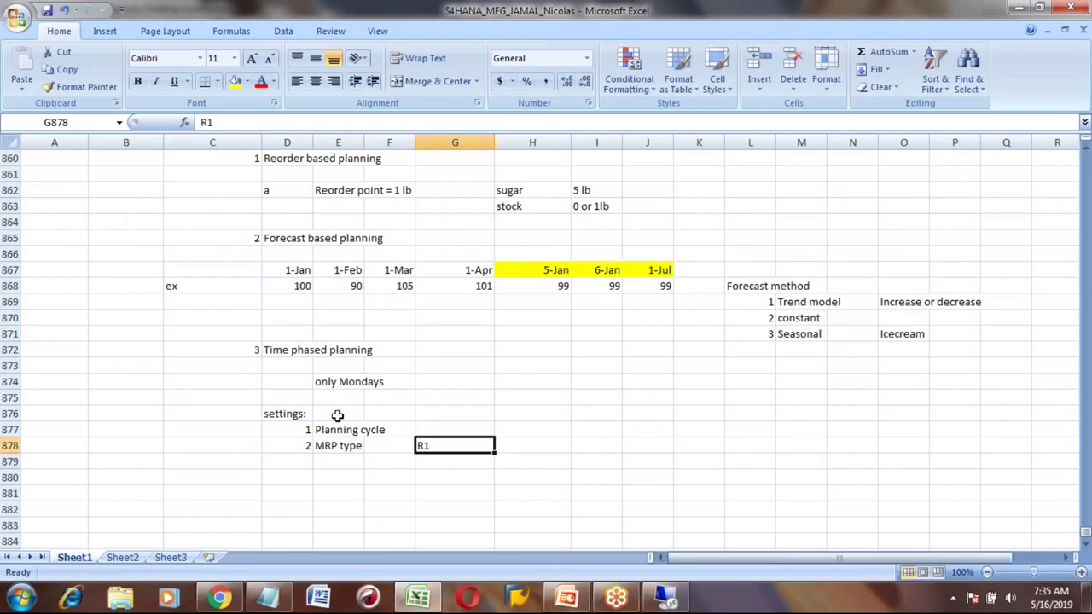
# Go back over the Planning cycle setting and the "only Mondays" note it relates to.
pyautogui.press('Left')
pyautogui.press('Left')
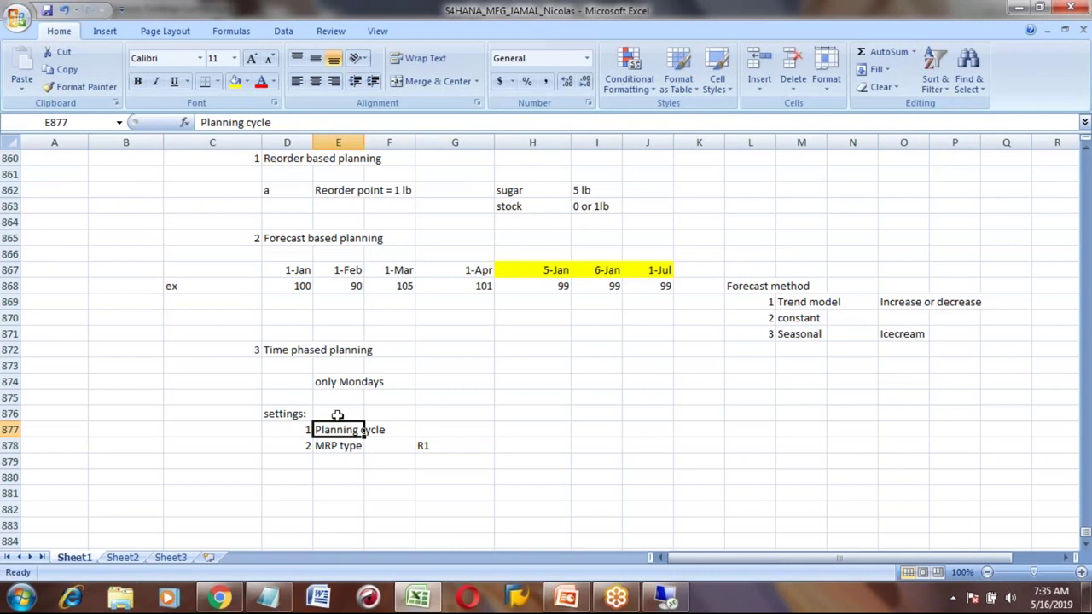
pyautogui.press('Up')
pyautogui.press('Up')
pyautogui.press('Up')
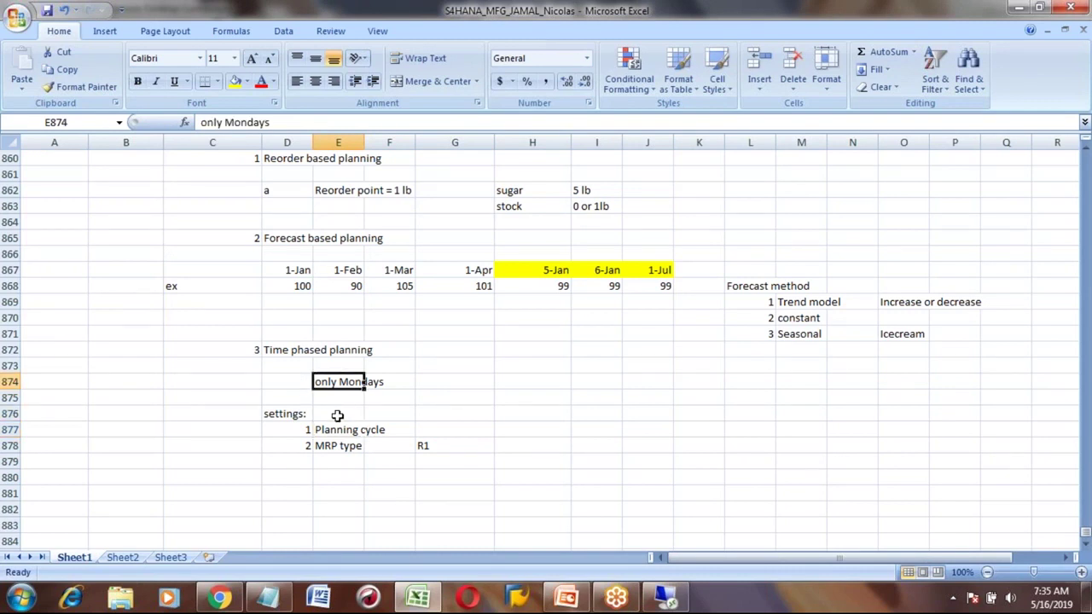
pyautogui.press('Down')
pyautogui.press('Down')
pyautogui.press('Down')
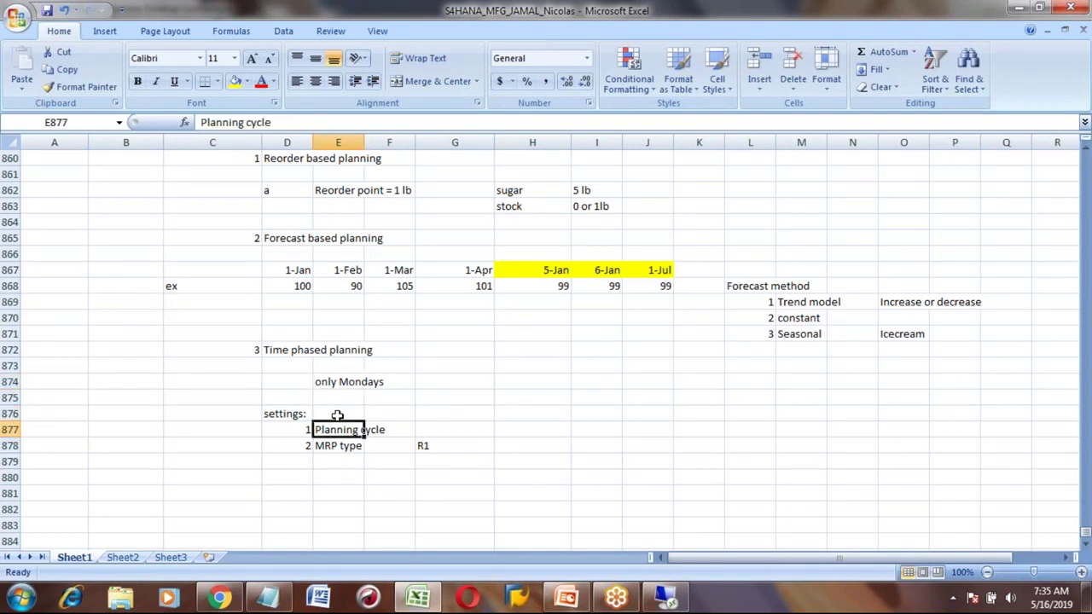
# Switch to SAP, leave the MRP type list, material display and stock/requirements list, and start transaction MD25 to create a planning calendar.
pyautogui.hotkey('alt', 'Tab')
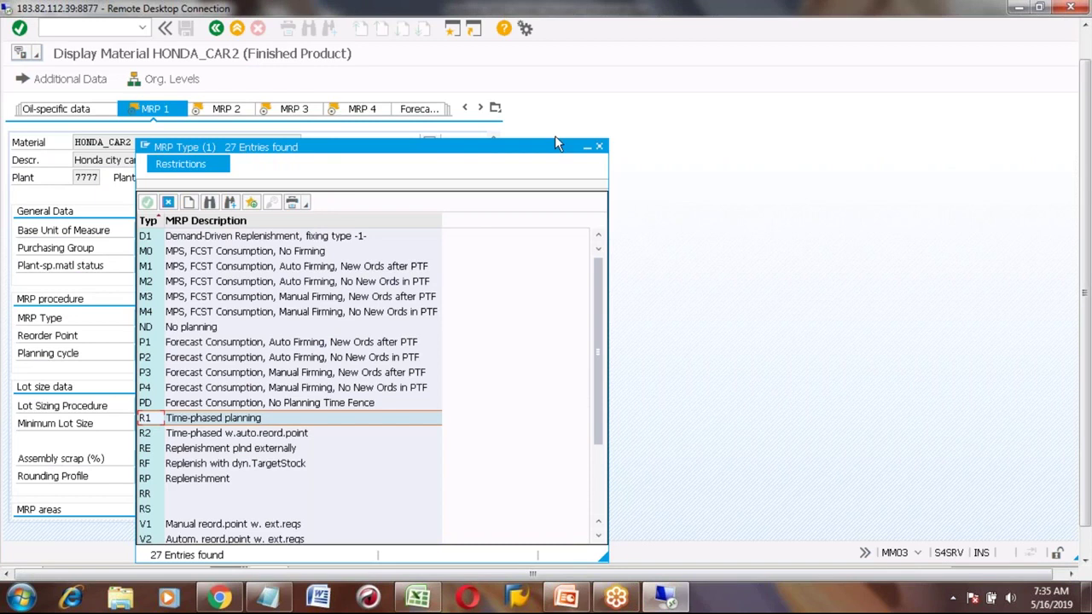
pyautogui.click(599, 148)
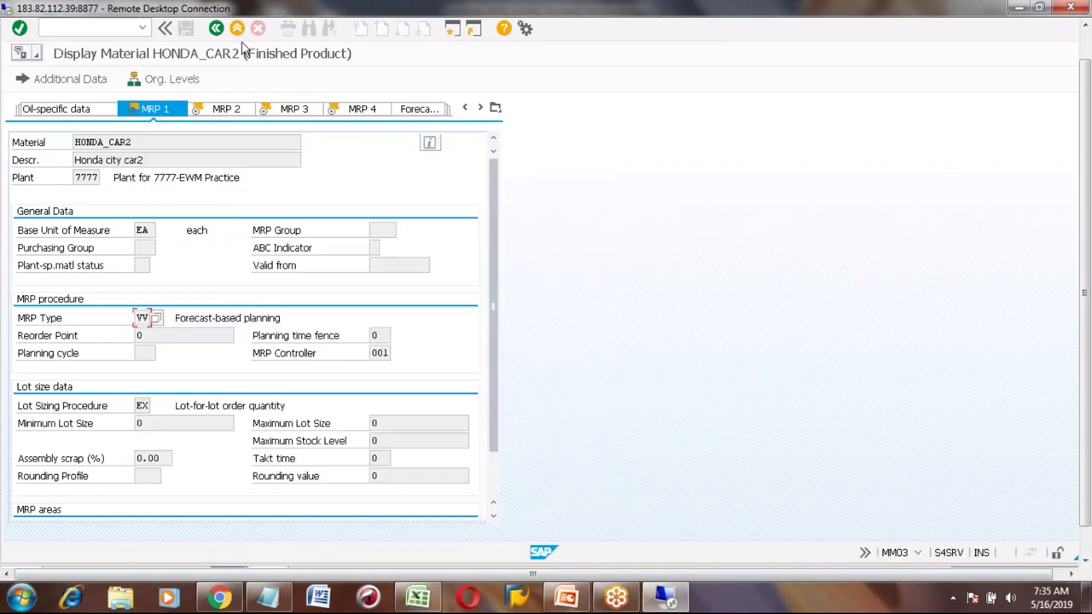
pyautogui.click(237, 30)
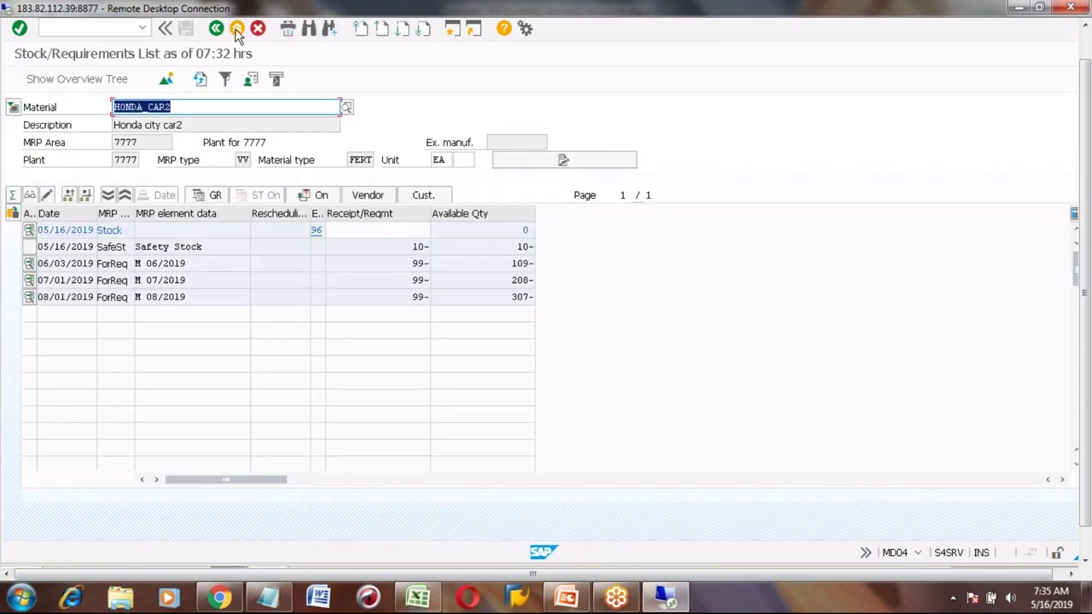
pyautogui.click(237, 30)
pyautogui.click(93, 28)
pyautogui.write('md25')
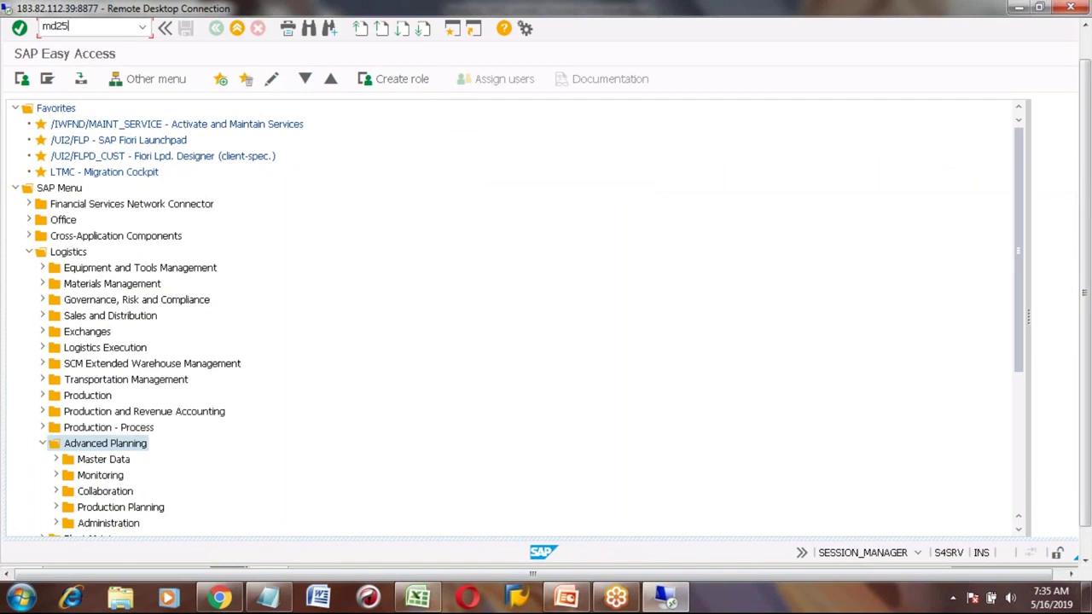
pyautogui.press('Return')
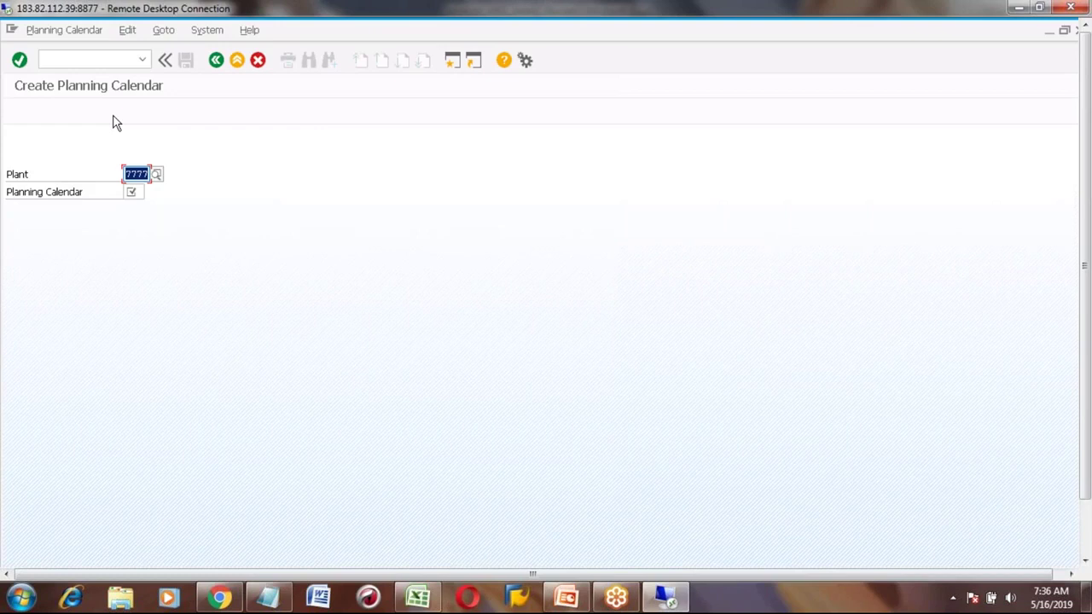
# Switch to the Excel notes and enter MD25 in G877 as the transaction for Planning cycle.
pyautogui.hotkey('alt', 'Tab')
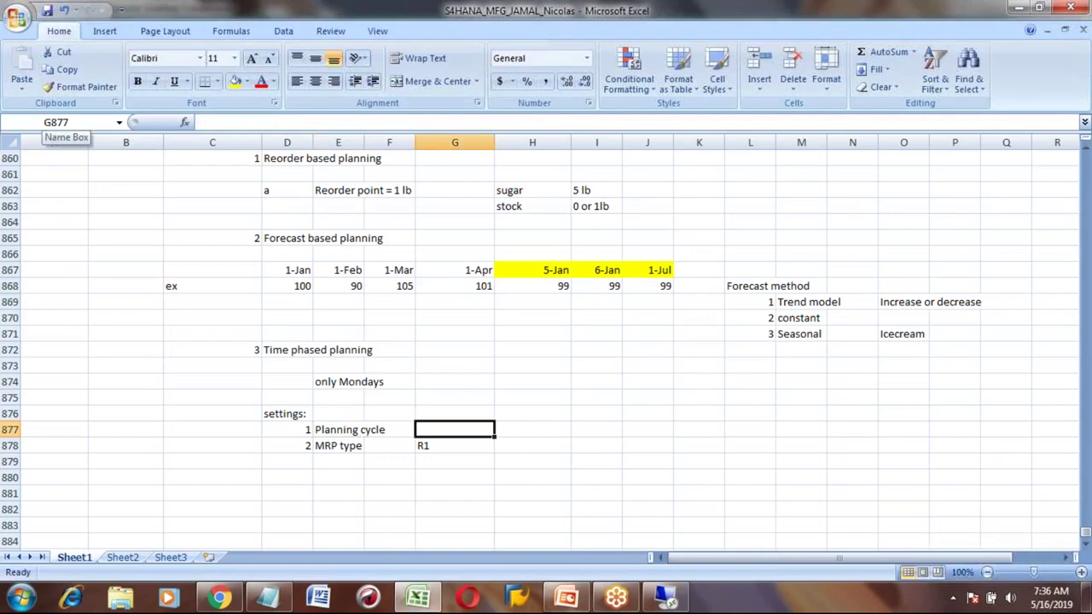
pyautogui.write('MD25')
pyautogui.press('Return')
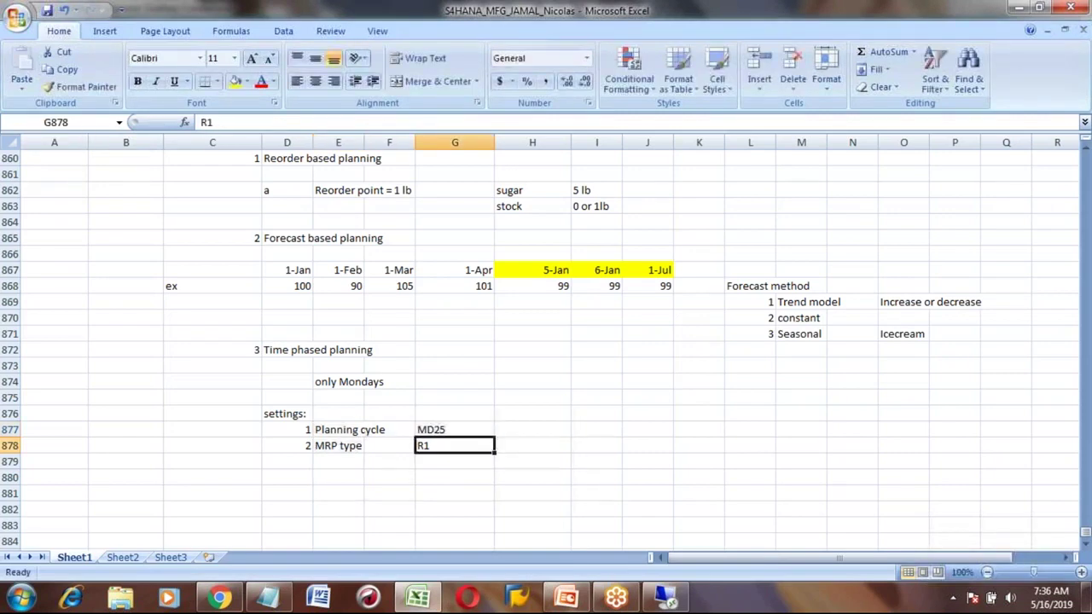
pyautogui.press('Up')
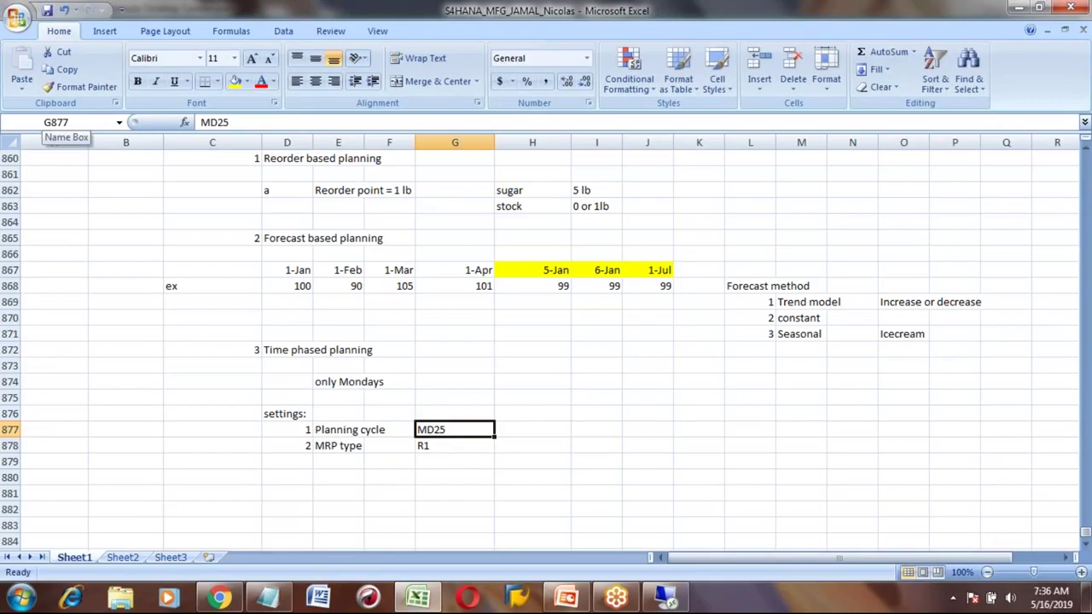
# Return to SAP and start planning calendar PL1 for plant 7777 with the description "Planning only Mondays".
pyautogui.hotkey('alt', 'Tab')
pyautogui.press('Escape')
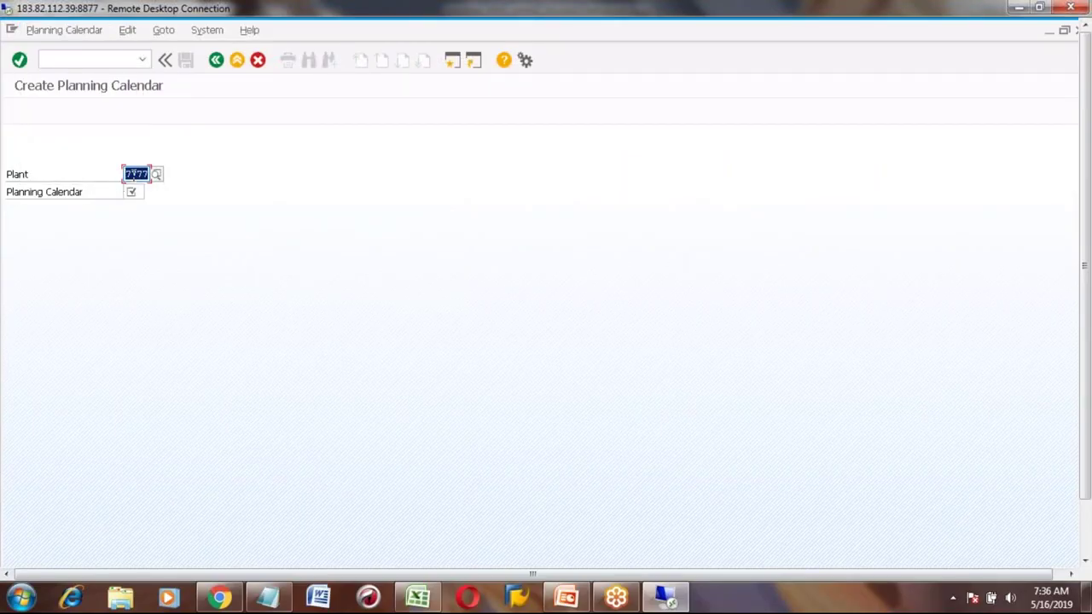
pyautogui.click(134, 191)
pyautogui.write('p11')
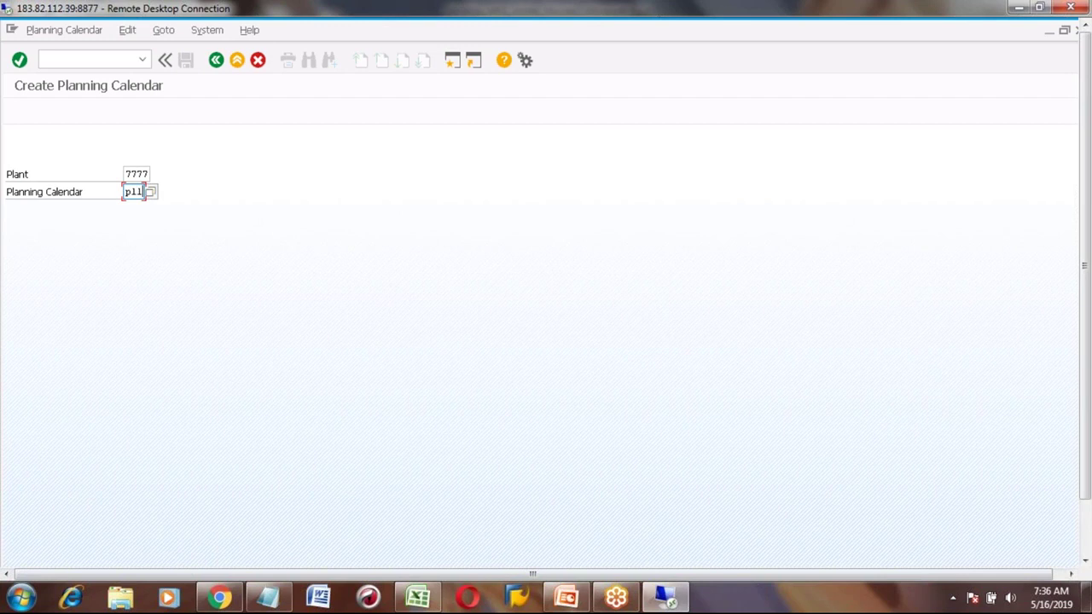
pyautogui.press('Return')
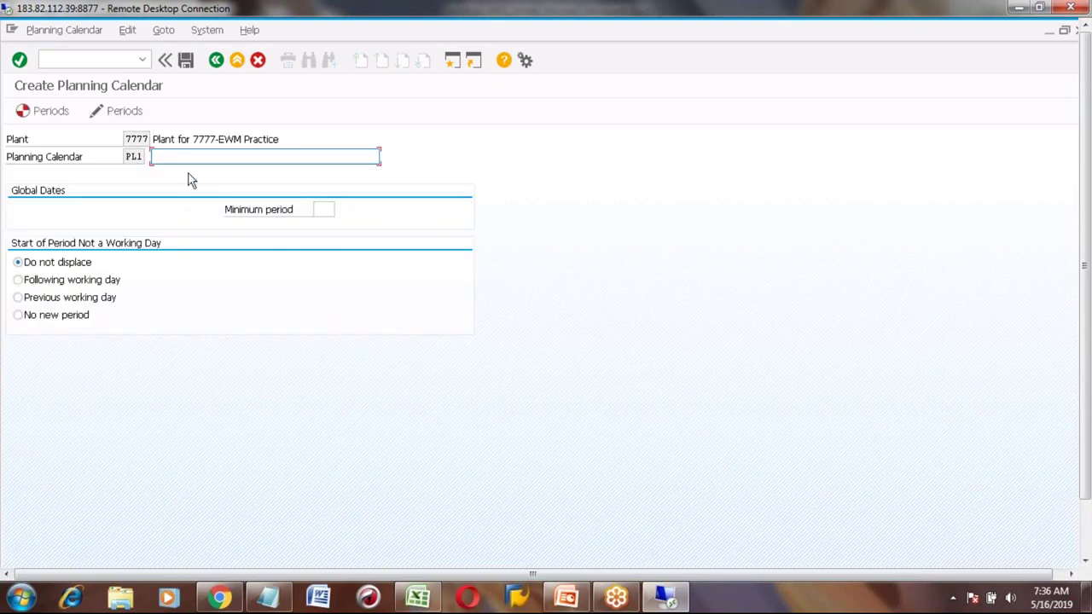
pyautogui.write('Planning only Mondays')
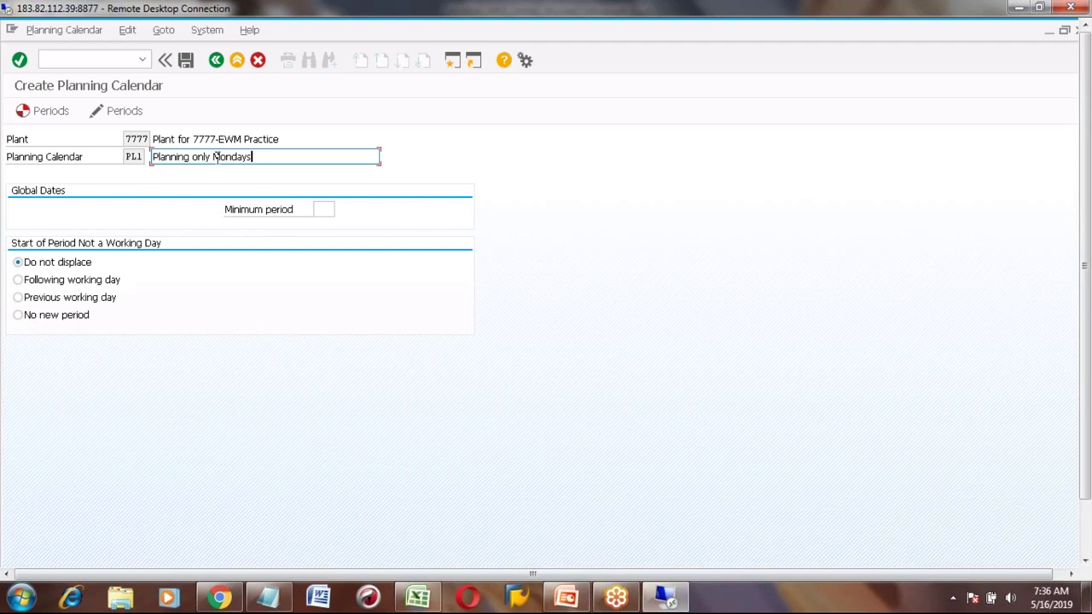
# Try the Workdays calculation rule for the planning calendar with a calculation start date of 06/01/2019.
pyautogui.press('Return')
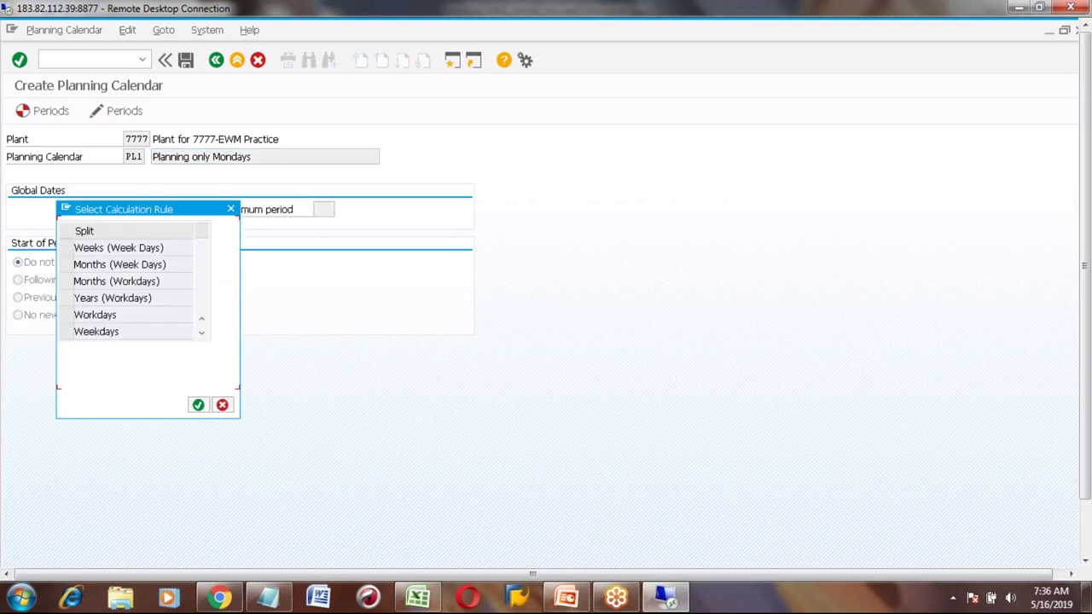
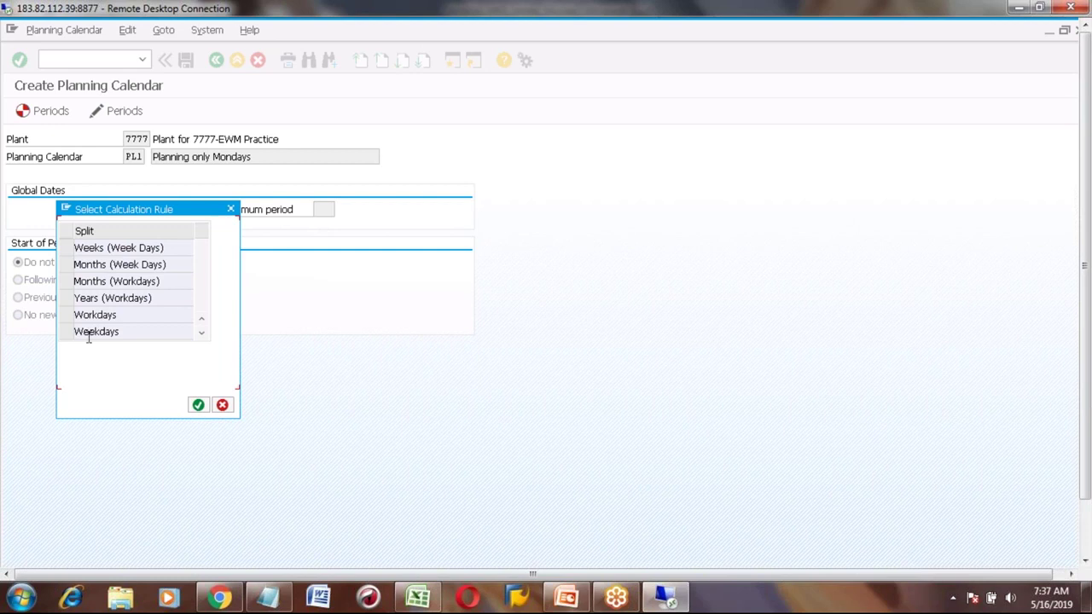
pyautogui.click(66, 315)
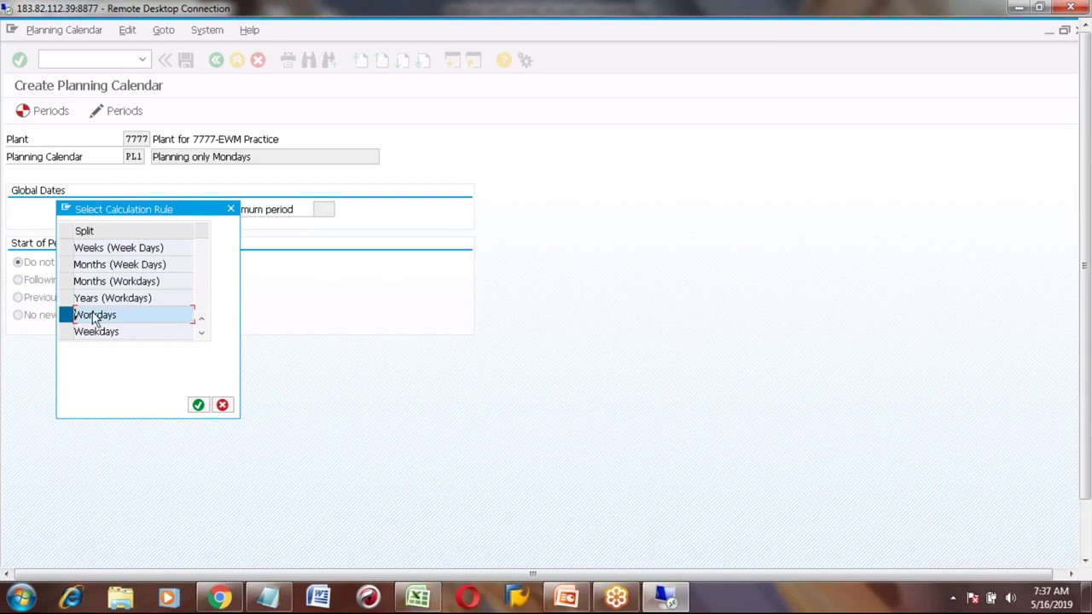
pyautogui.click(197, 406)
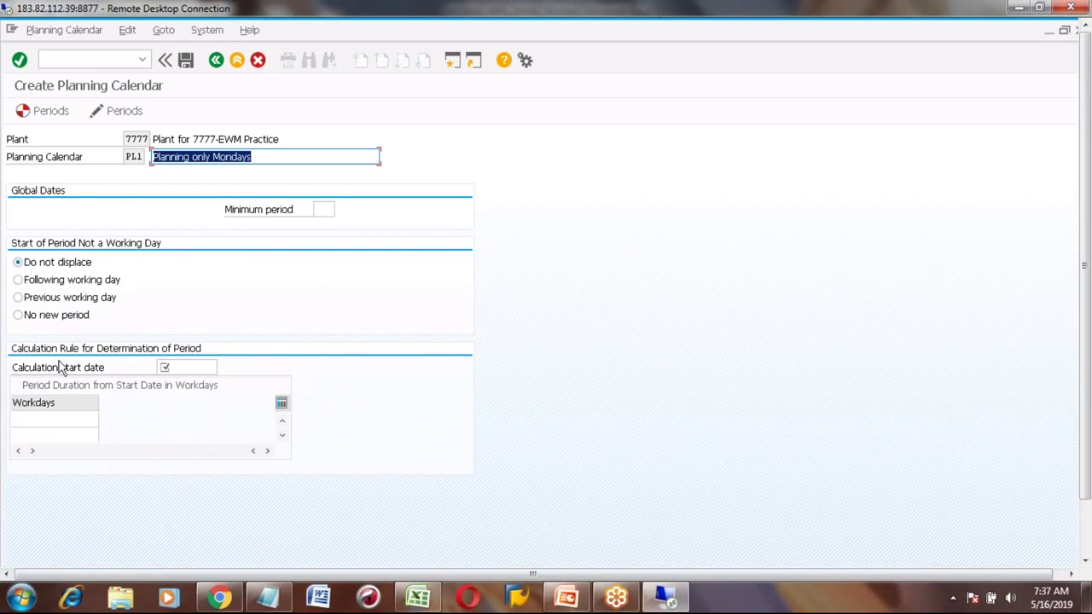
pyautogui.click(205, 367)
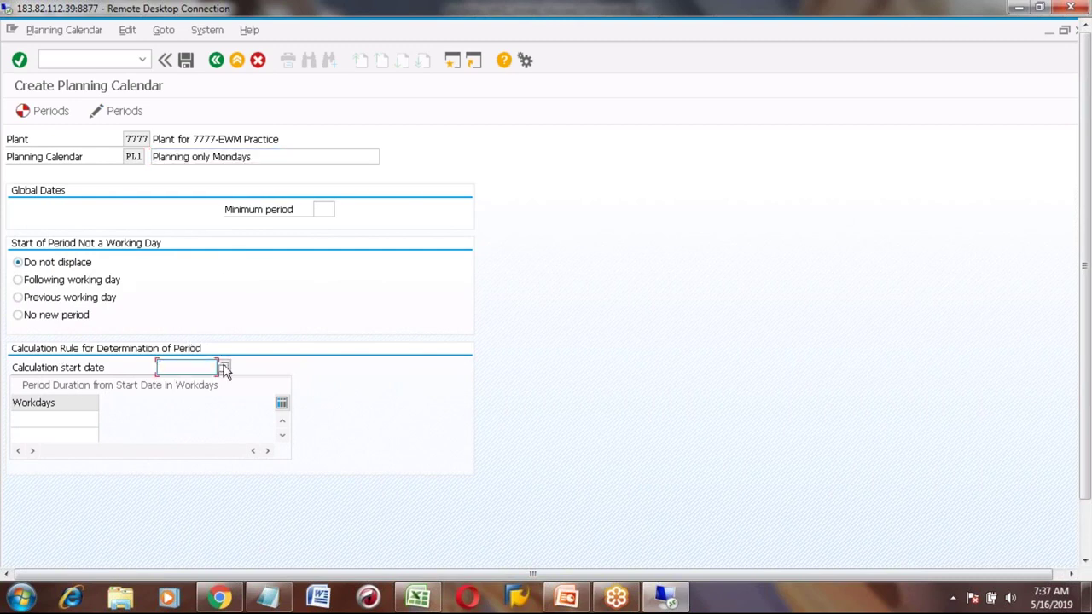
pyautogui.click(219, 367)
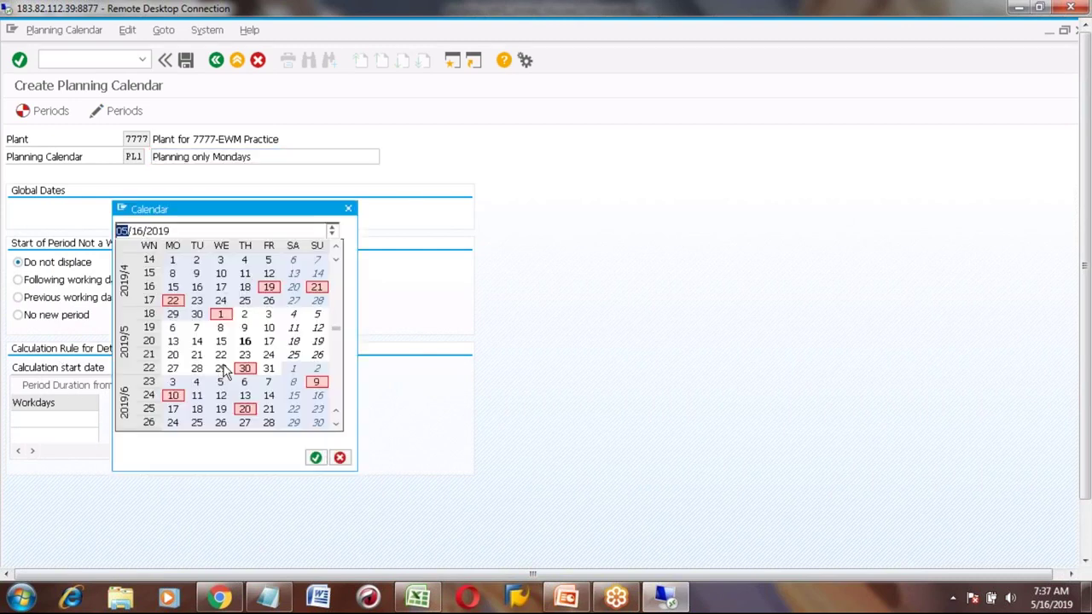
pyautogui.doubleClick(292, 369)
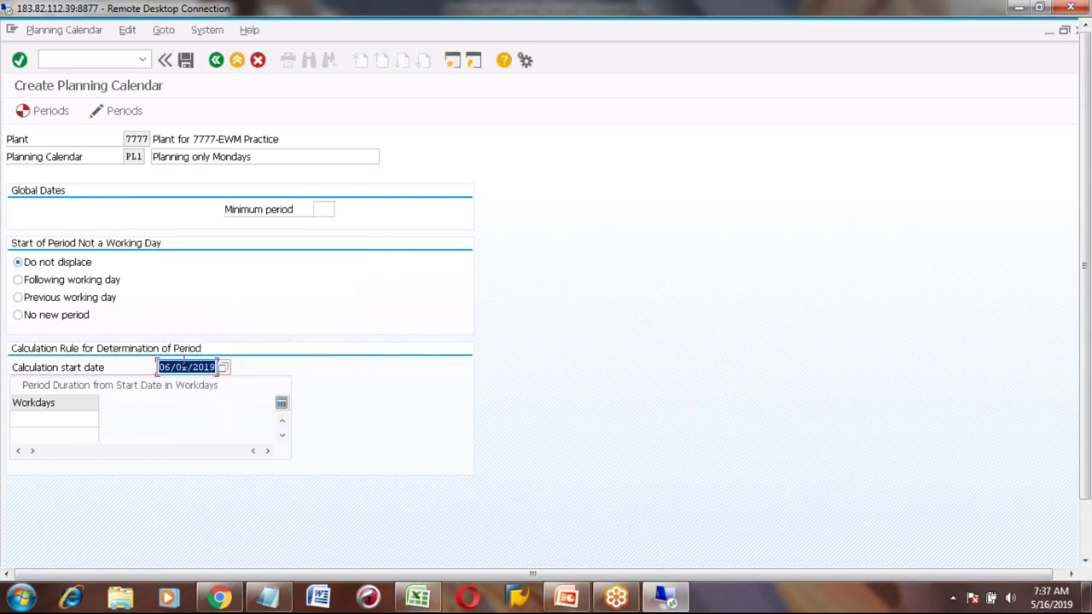
pyautogui.click(84, 420)
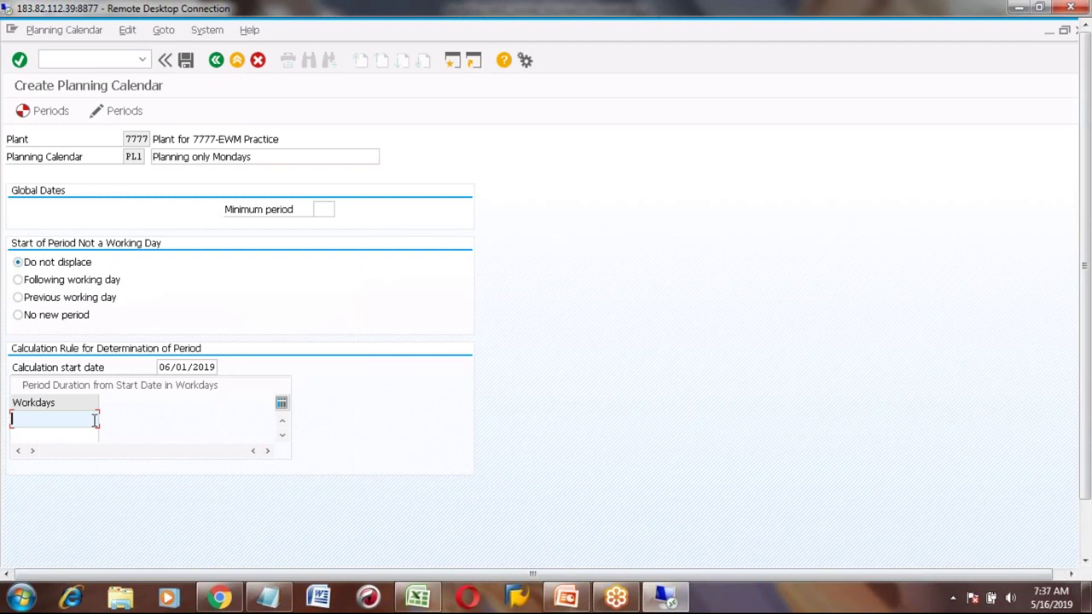
# Change the planning calendar's calculation rule to Weeks (Week Days).
pyautogui.press('F4')
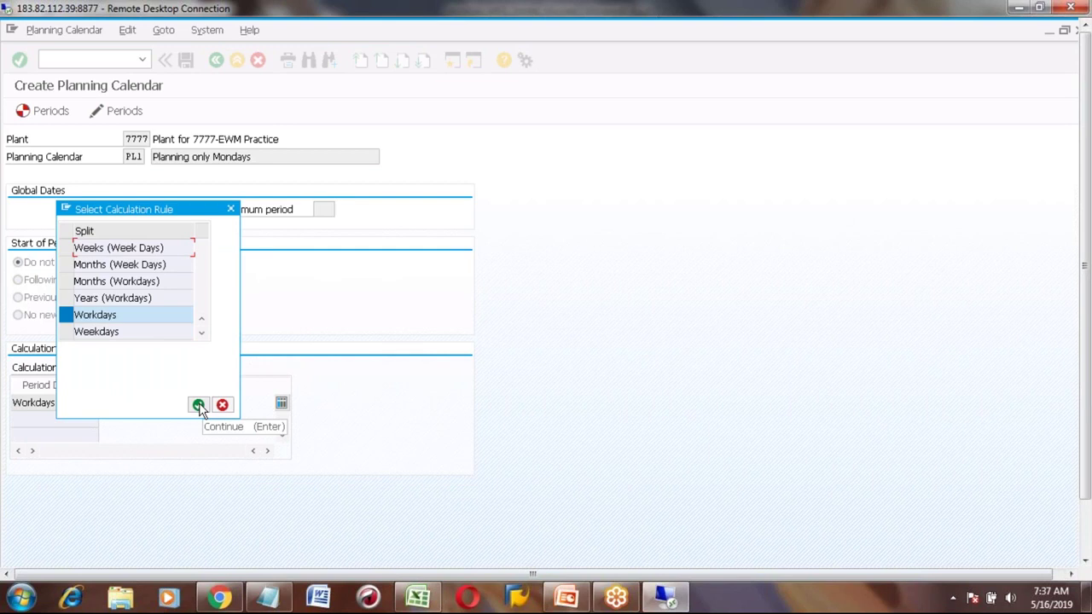
pyautogui.click(76, 315)
pyautogui.click(74, 247)
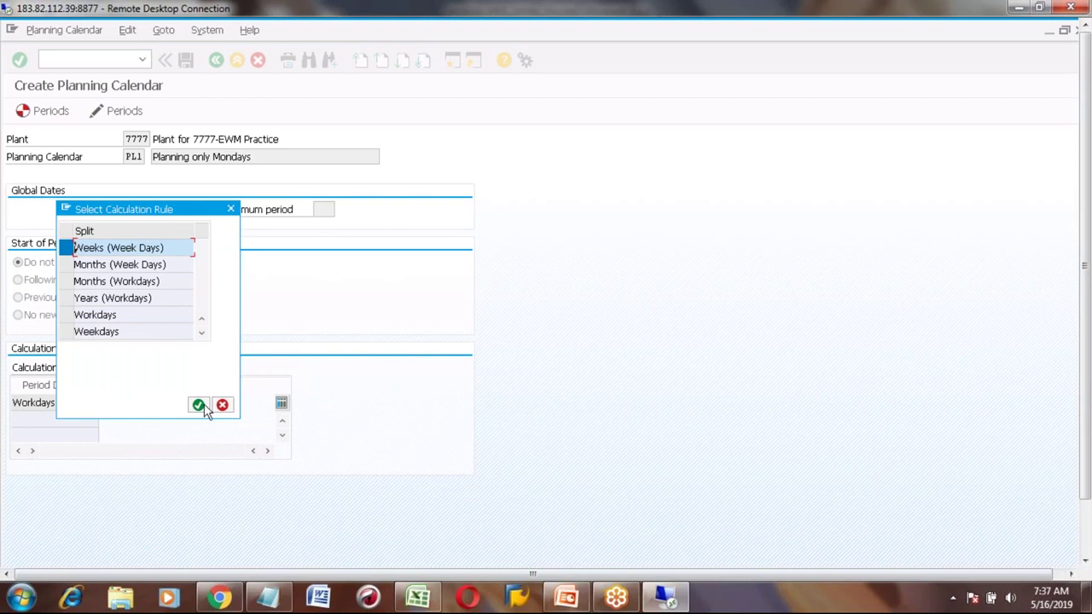
pyautogui.click(199, 406)
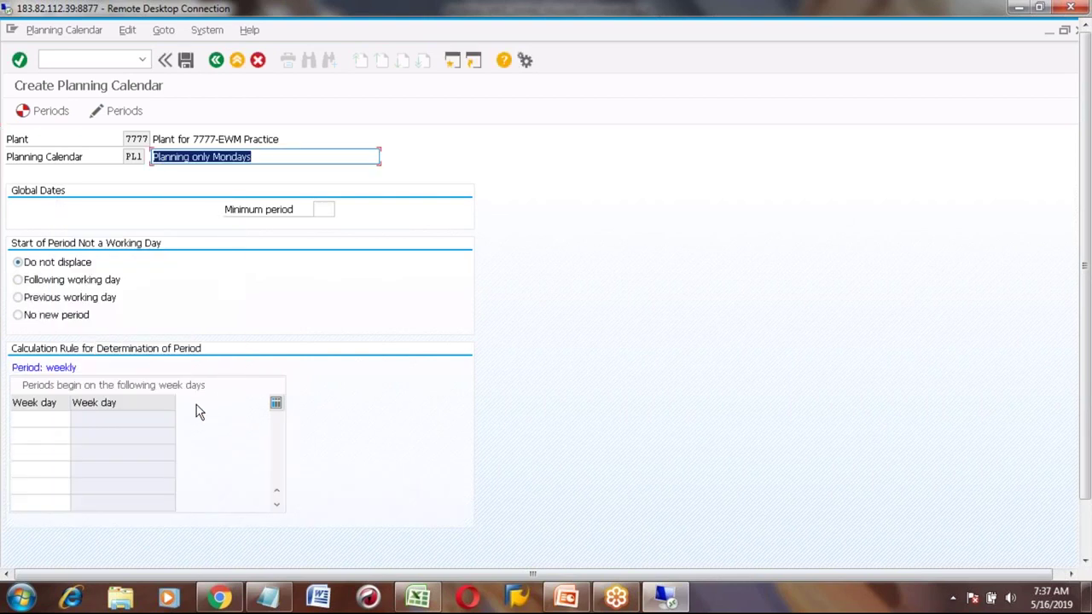
# Choose Monday, value 1, from the possible week days as the day on which the weekly periods begin.
pyautogui.click(51, 415)
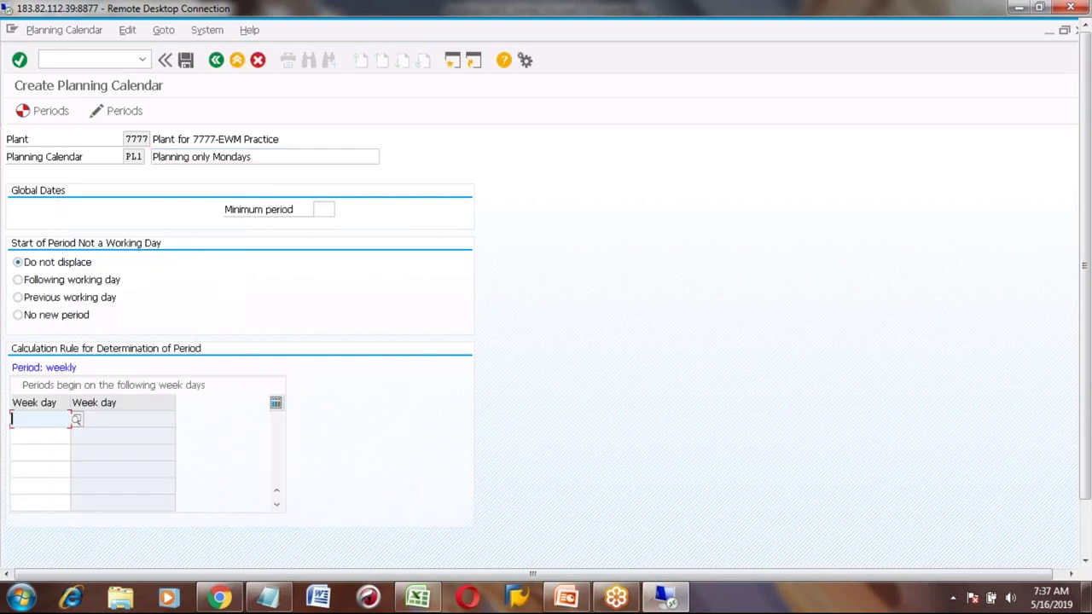
pyautogui.click(78, 419)
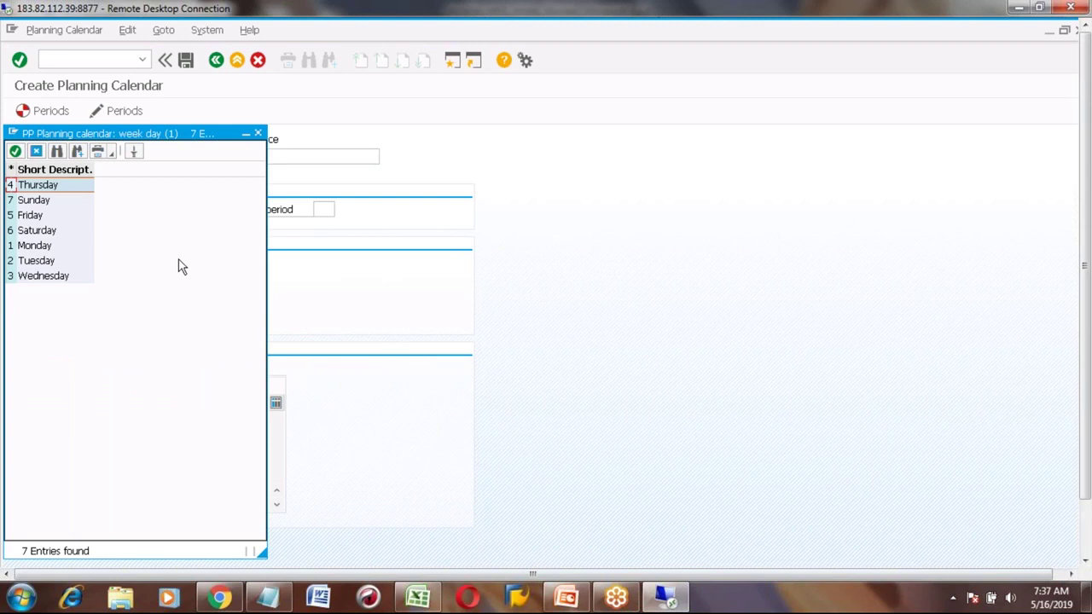
pyautogui.click(259, 135)
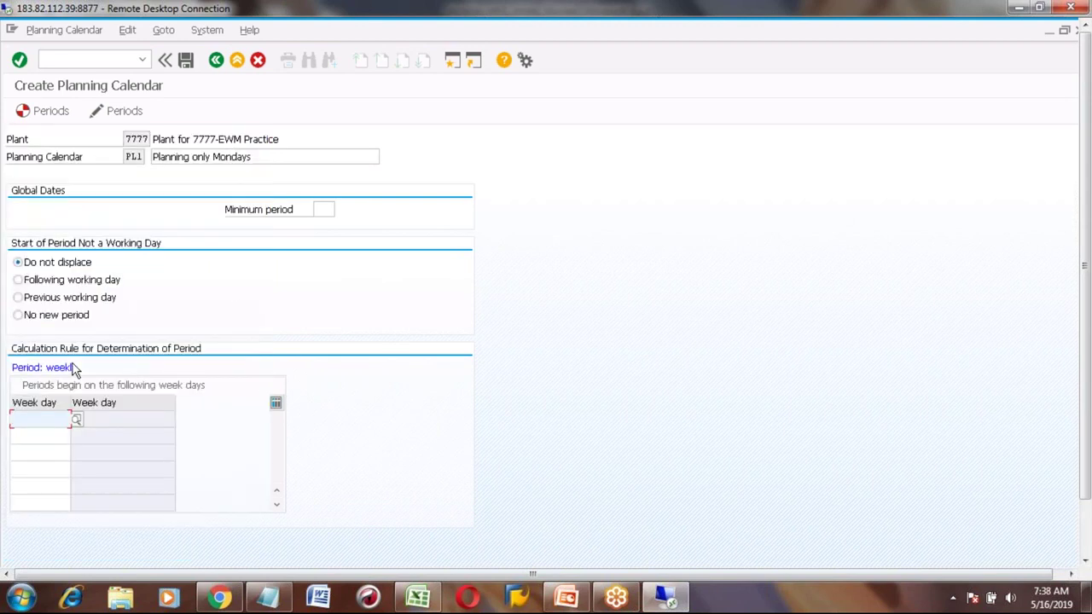
pyautogui.click(76, 420)
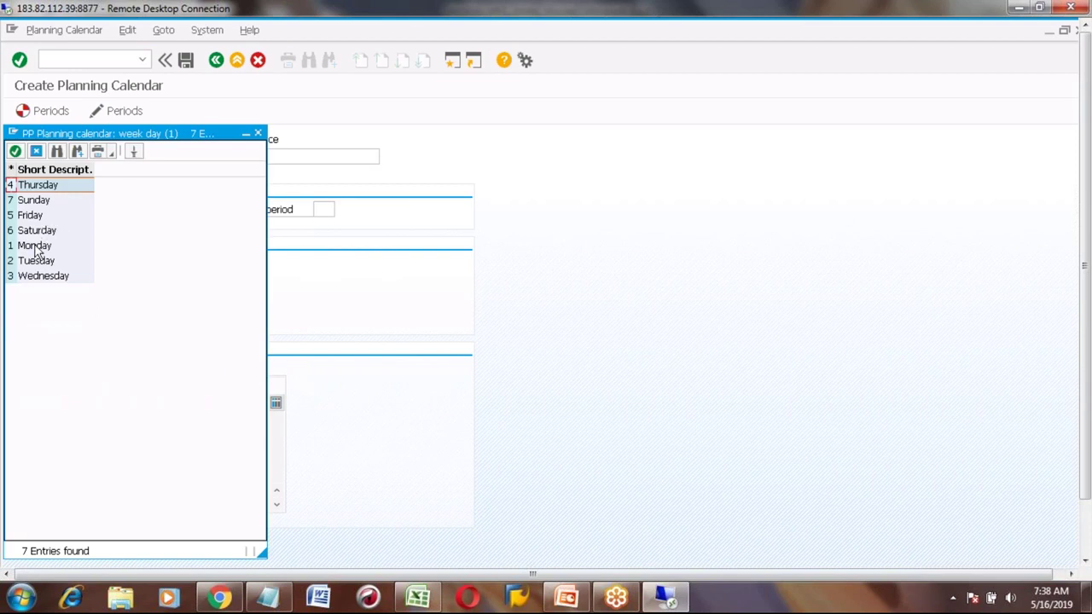
pyautogui.click(36, 247)
pyautogui.doubleClick(35, 247)
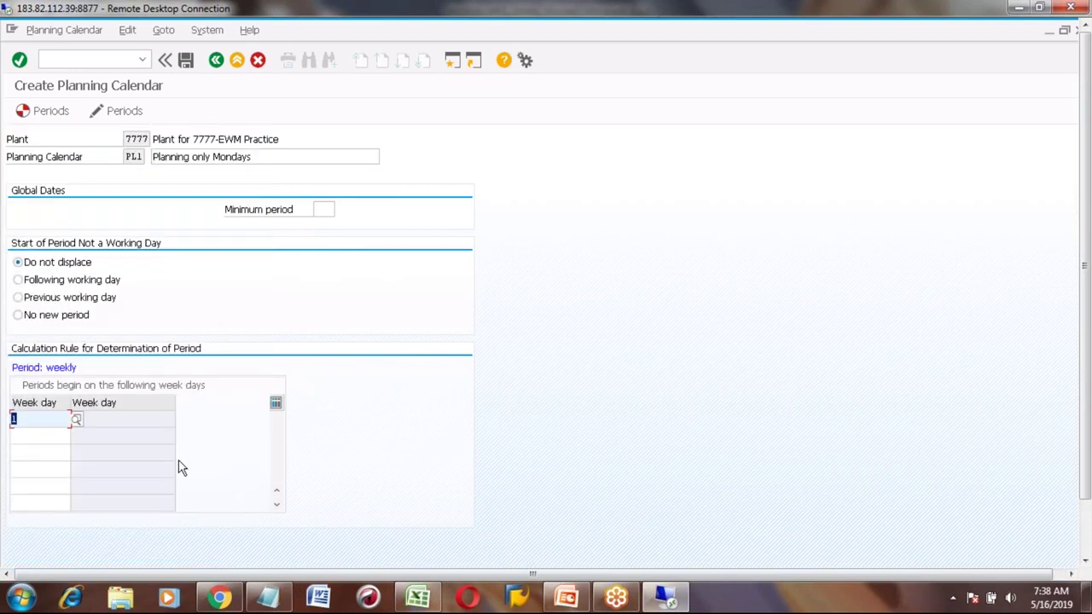
# Generate the calendar's periods with validity from 06/01/2019 to 05/18/2020.
pyautogui.press('Return')
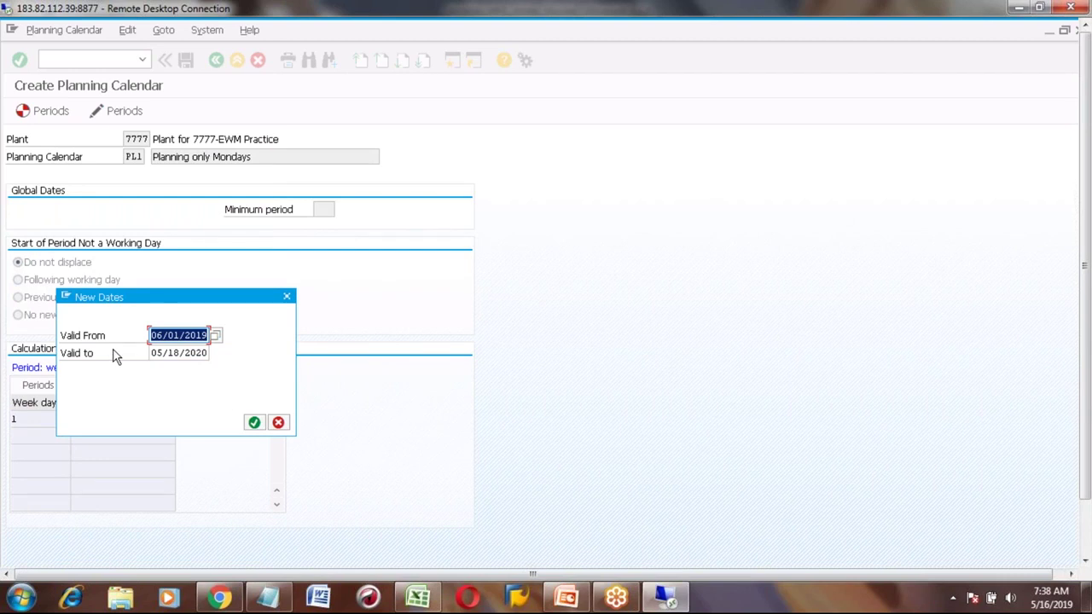
pyautogui.click(179, 353)
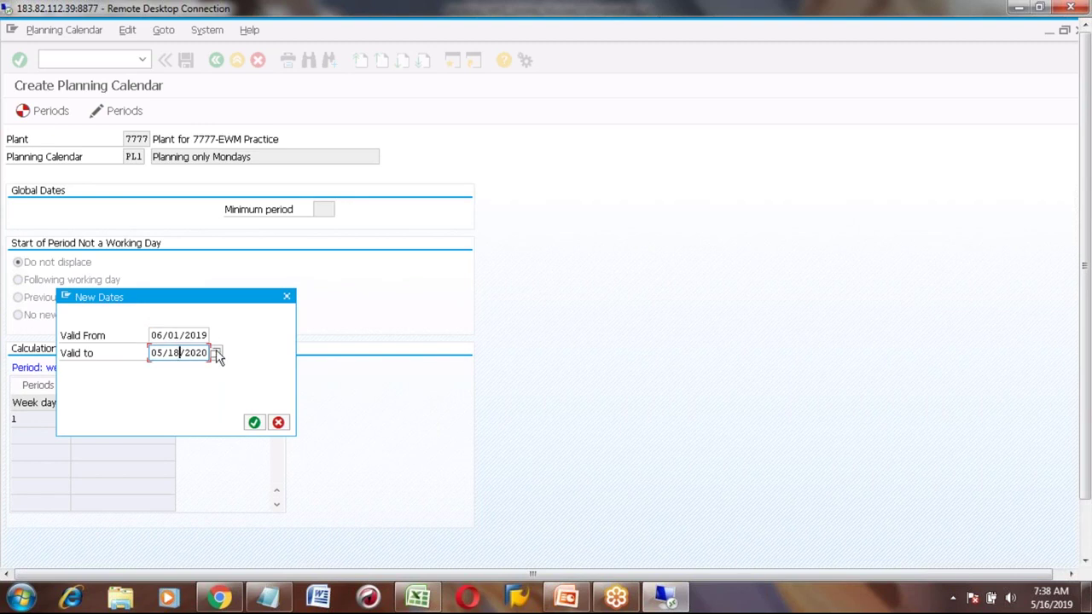
pyautogui.click(254, 423)
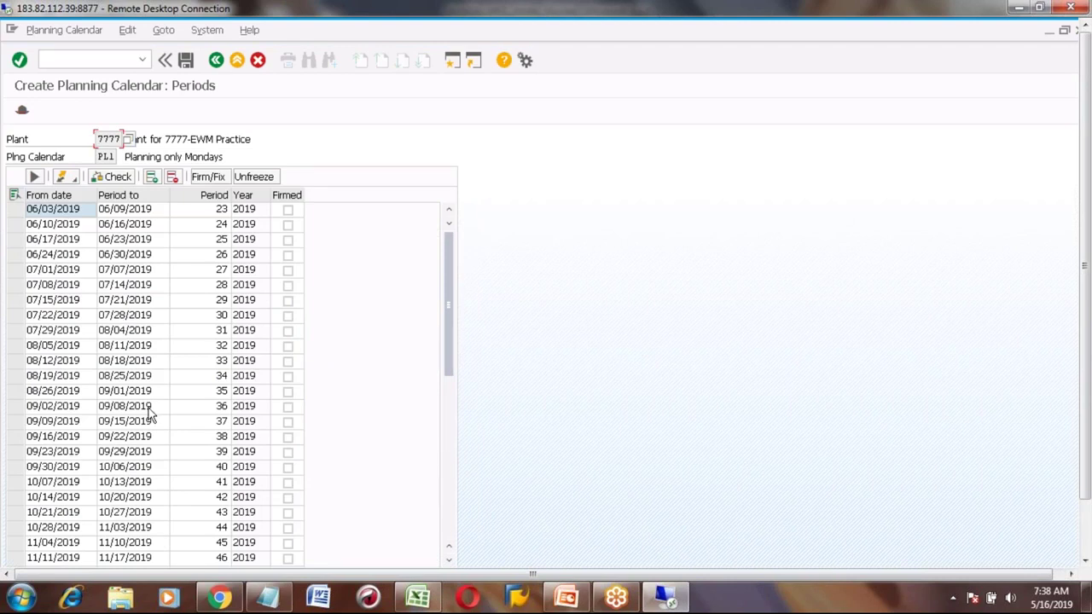
# Select the period starting 09/02/2019 and check that date's weekday in the Windows calendar for September 2019.
pyautogui.click(15, 407)
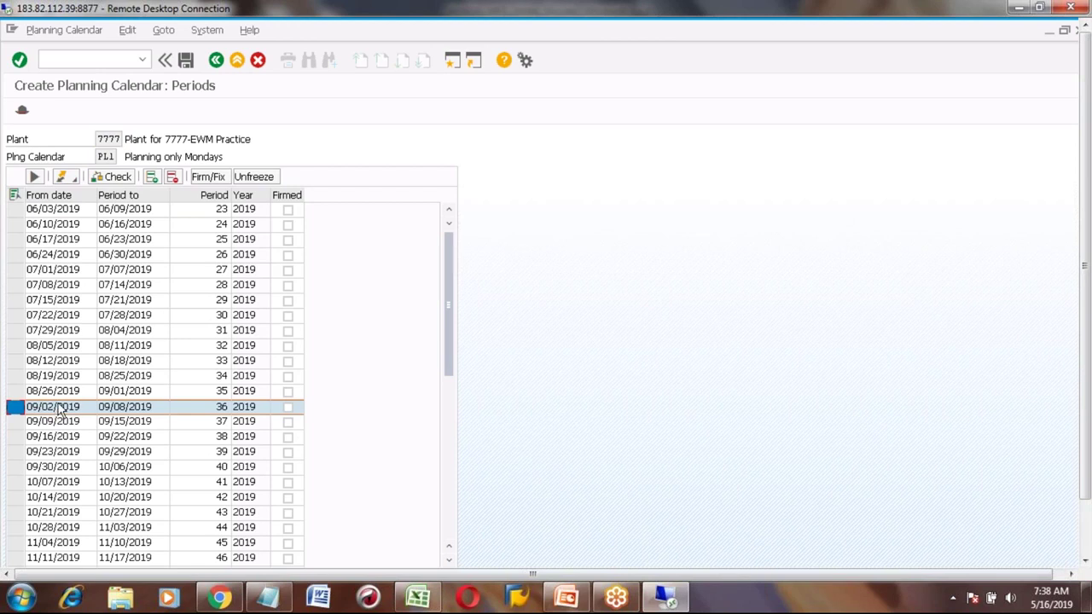
pyautogui.click(1045, 599)
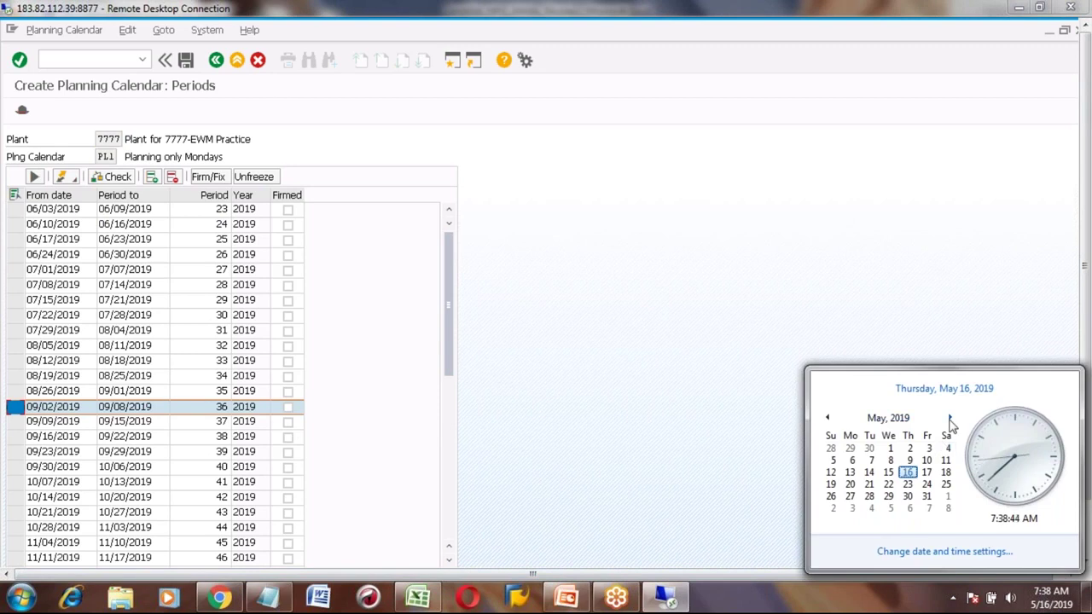
pyautogui.click(950, 419)
pyautogui.click(950, 419)
pyautogui.click(950, 419)
pyautogui.click(950, 420)
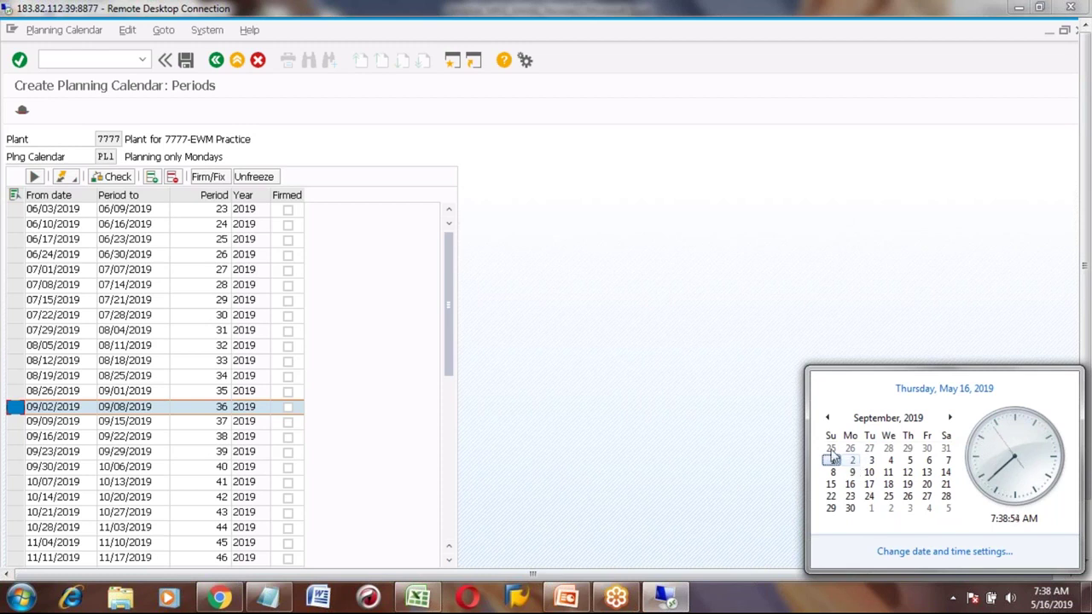
pyautogui.click(592, 397)
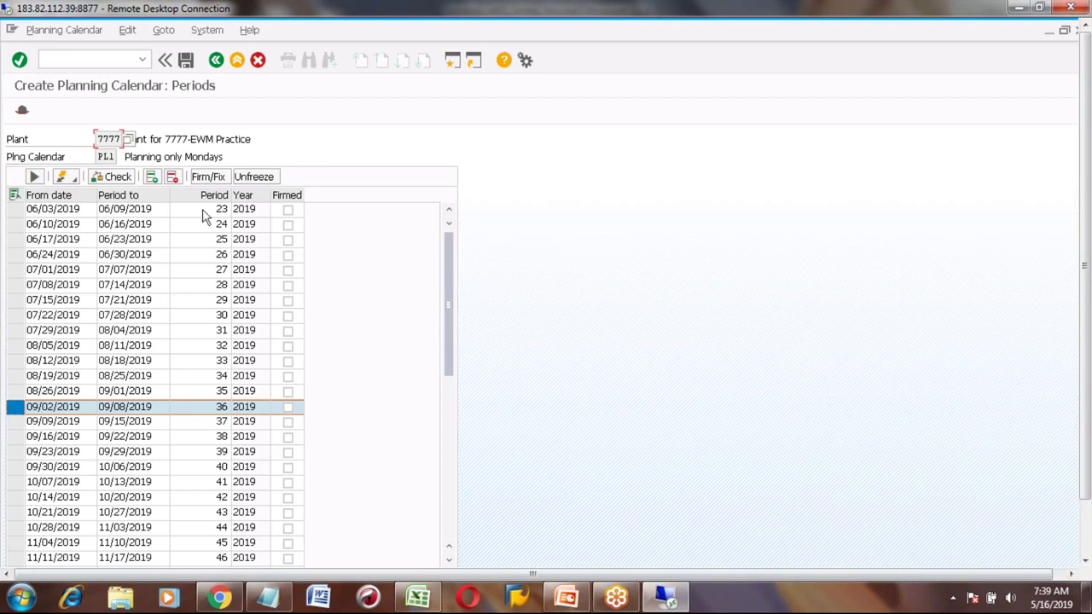
# Save planning calendar PL1 with the proposed customizing request and exit calendar creation to the SAP Easy Access screen.
pyautogui.click(185, 62)
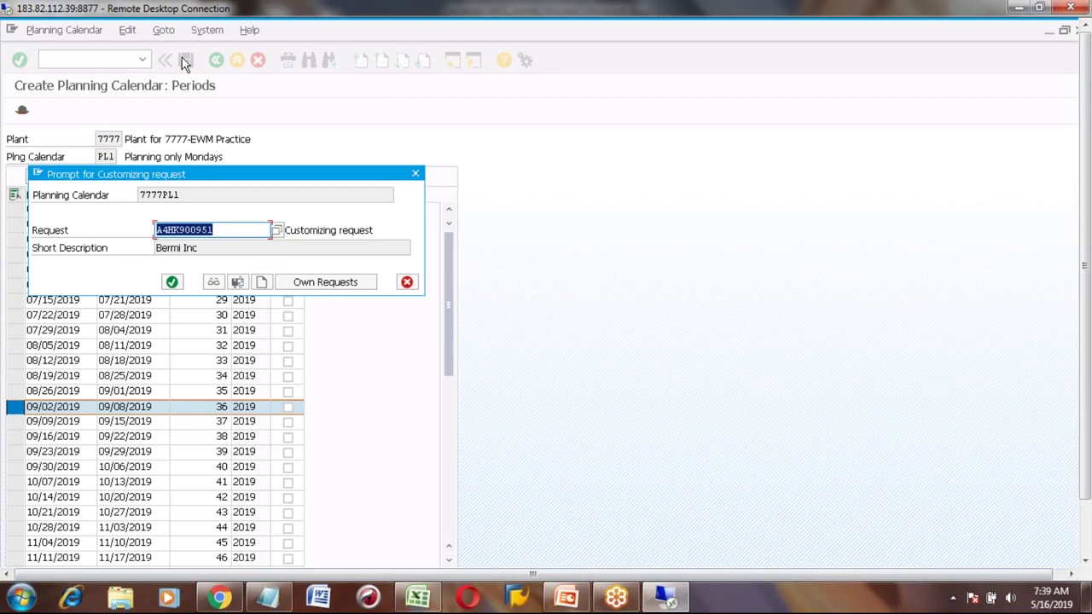
pyautogui.click(173, 281)
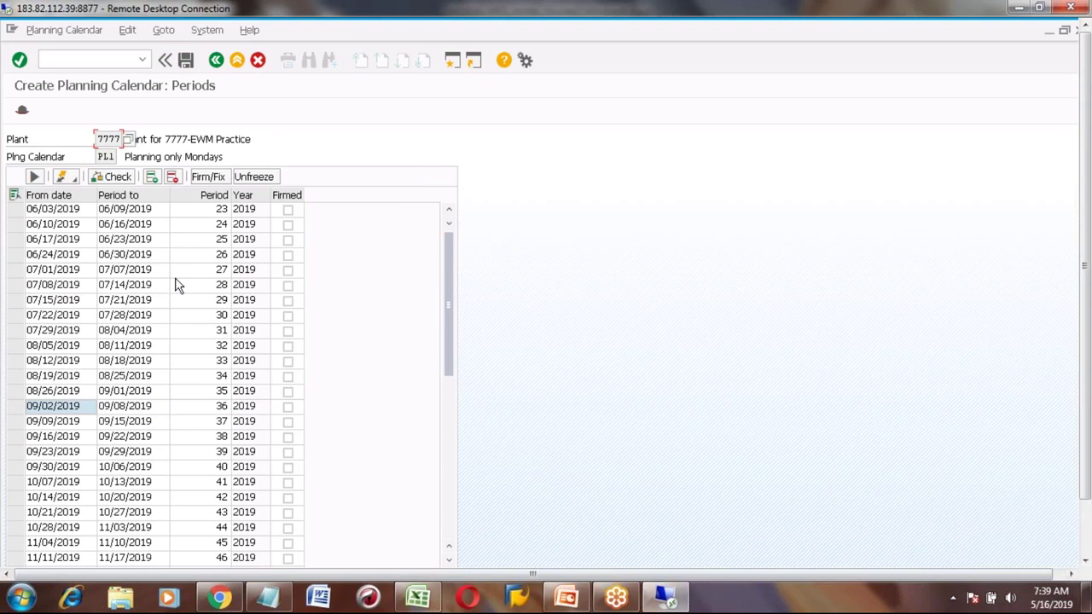
pyautogui.click(215, 59)
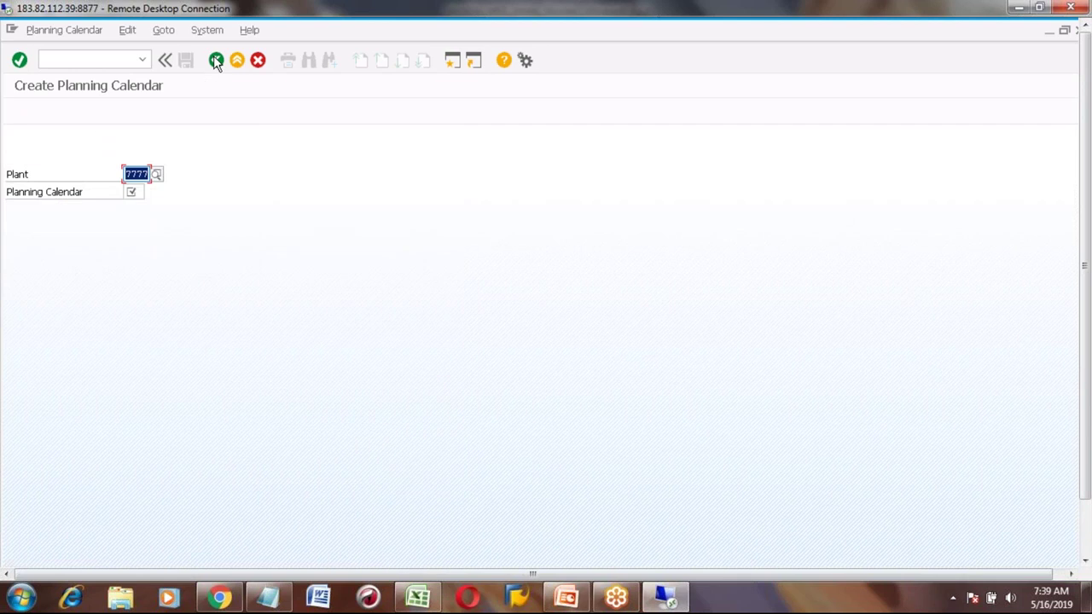
pyautogui.press('Tab')
pyautogui.click(240, 67)
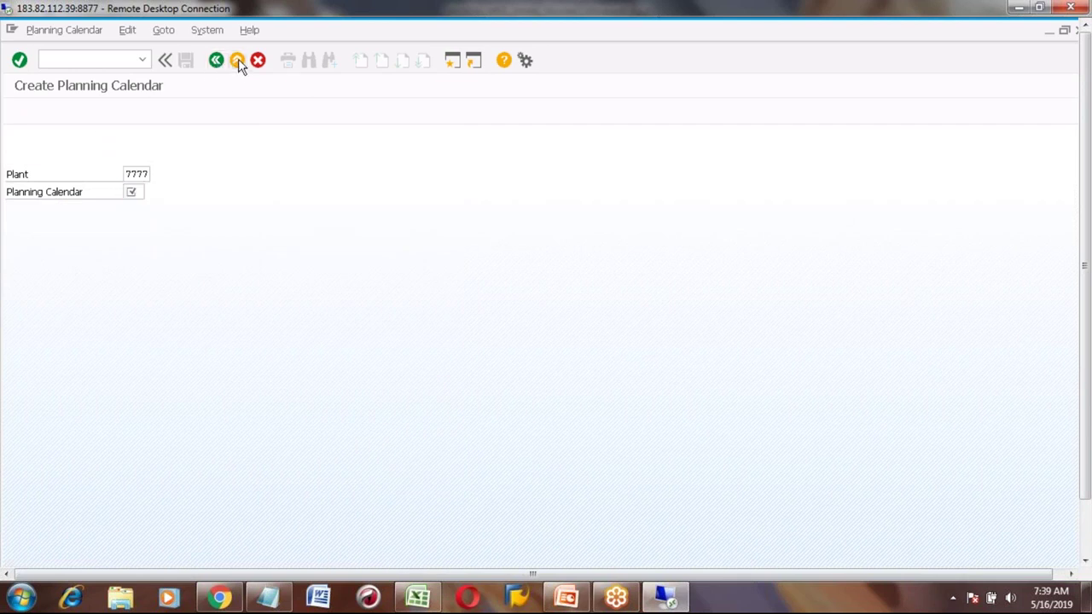
# Start transaction MM01 and enter HONDA_CAR3 as the new finished product, keeping HONDA_CAR1 as the material to copy from.
pyautogui.click(68, 60)
pyautogui.write('mm')
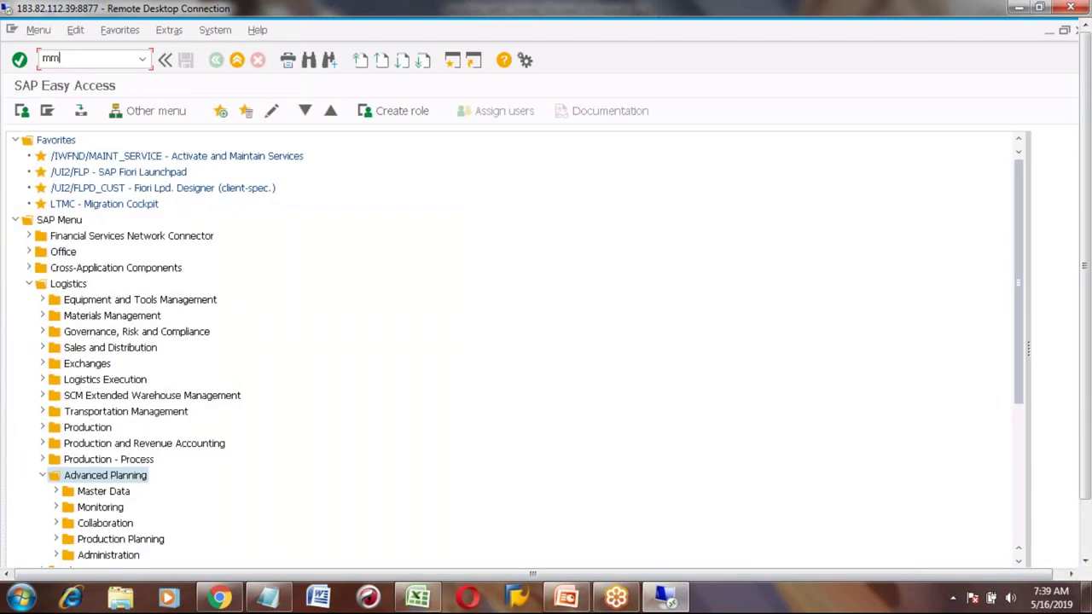
pyautogui.write('01')
pyautogui.press('Return')
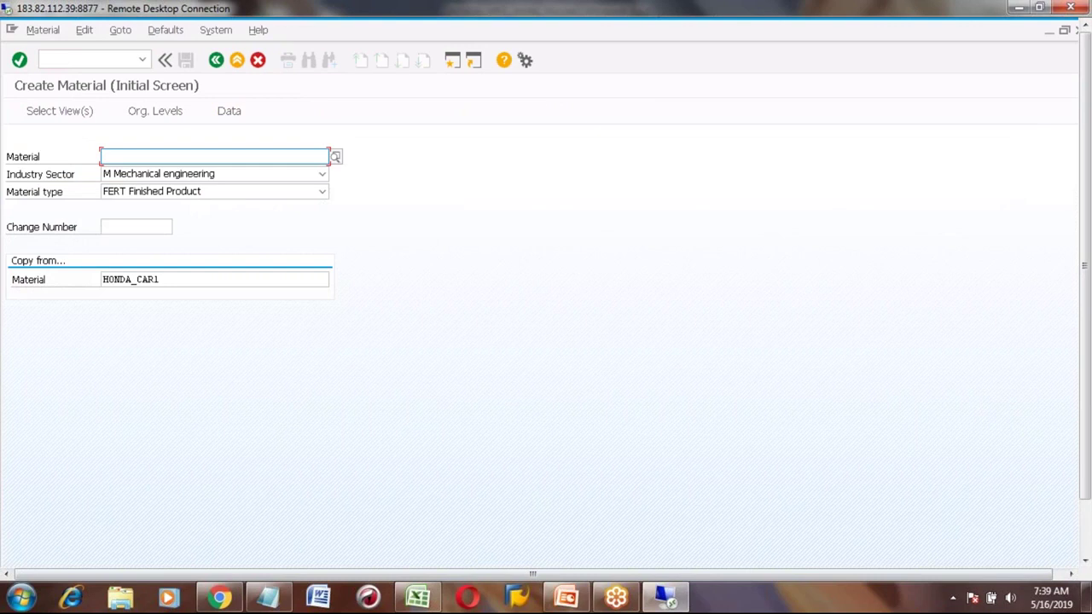
pyautogui.write('hon')
pyautogui.press('Down')
pyautogui.press('Down')
pyautogui.press('Down')
pyautogui.press('Return')
pyautogui.press('BackSpace')
pyautogui.write('3')
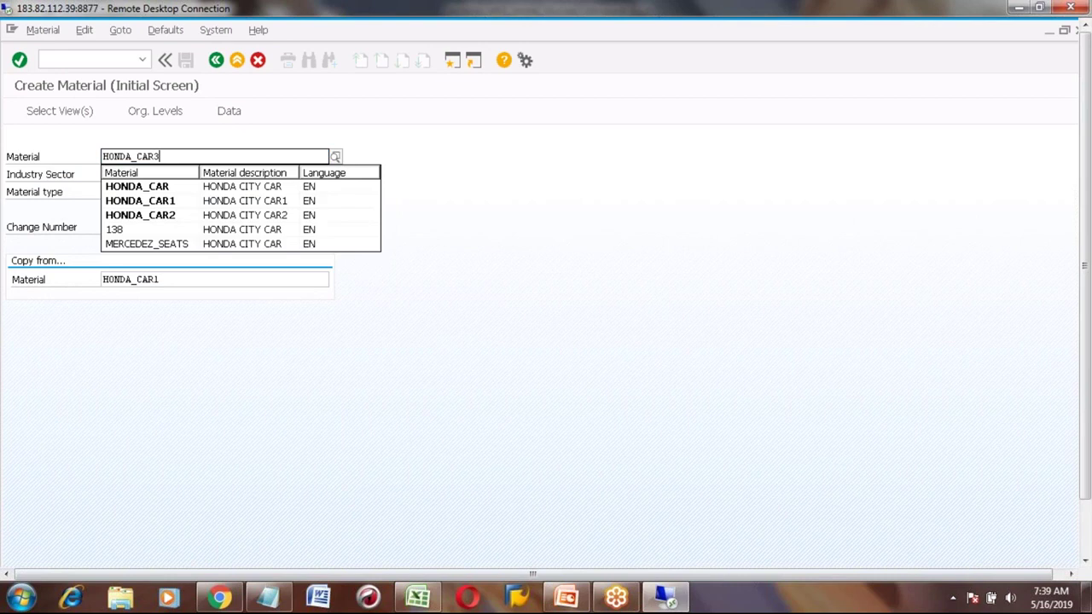
# Accept plant 7777 and storage location 0001 as organizational levels and proceed to the MRP 1 view of HONDA_CAR3.
pyautogui.press('Return')
pyautogui.press('Return')
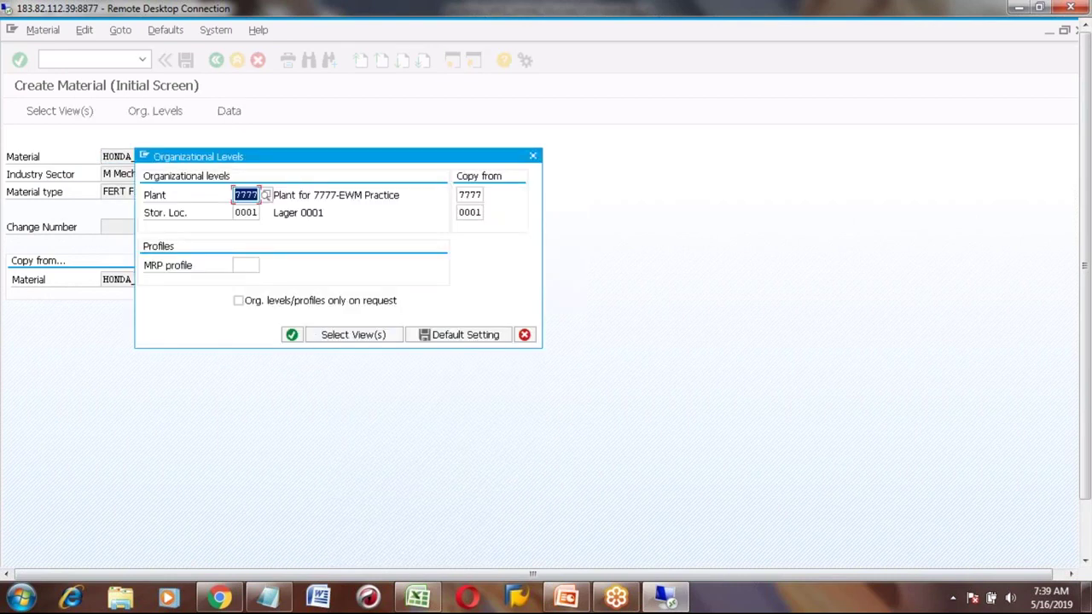
pyautogui.press('Return')
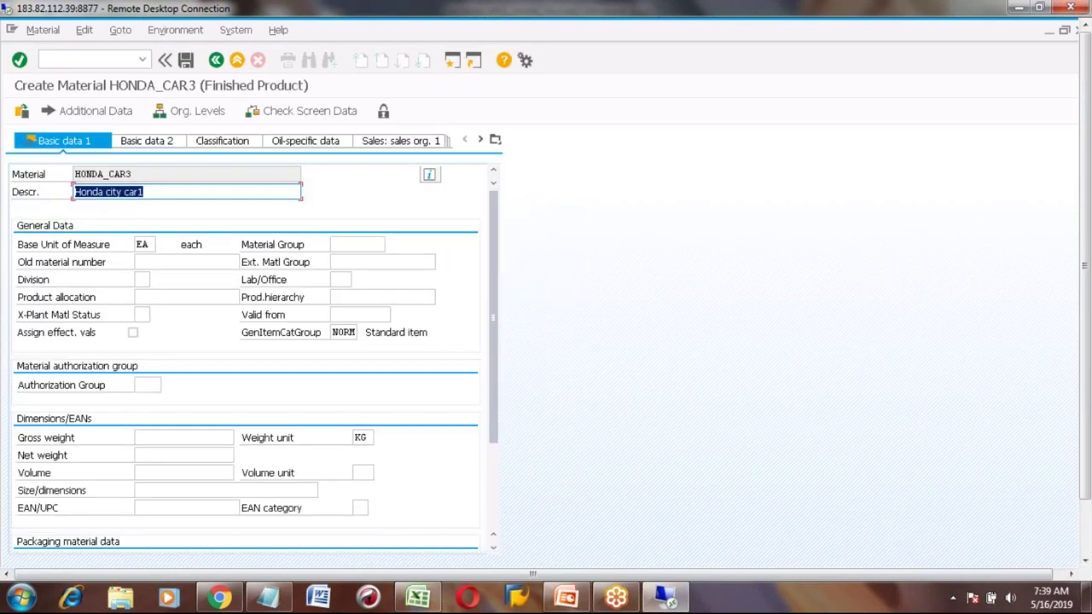
pyautogui.press('Return')
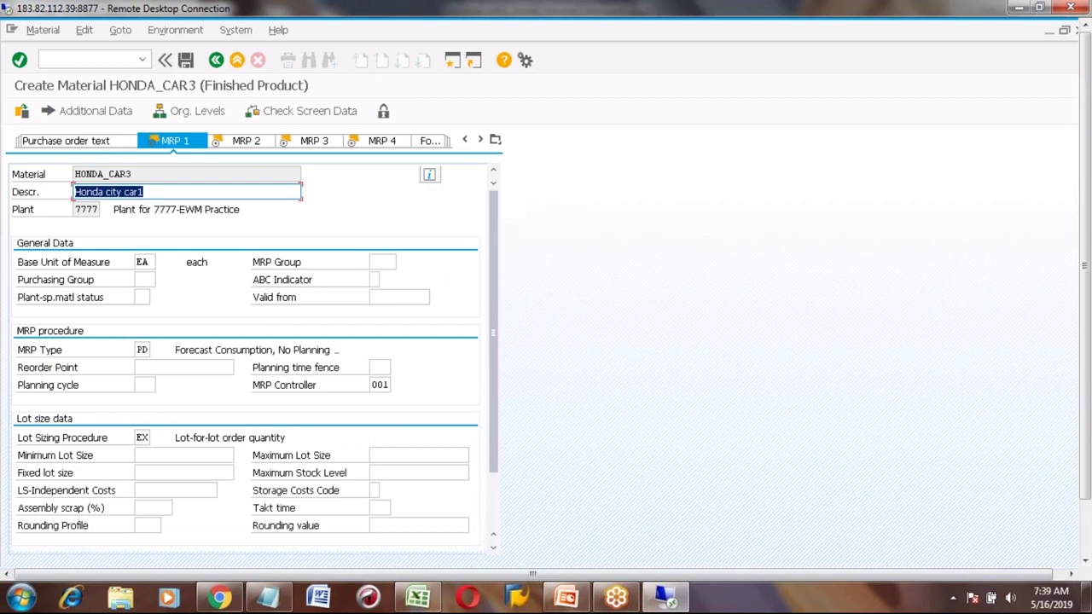
# Set the MRP type of HONDA_CAR3 to R1, Time-phased planning, from the possible entries.
pyautogui.click(143, 350)
pyautogui.click(156, 351)
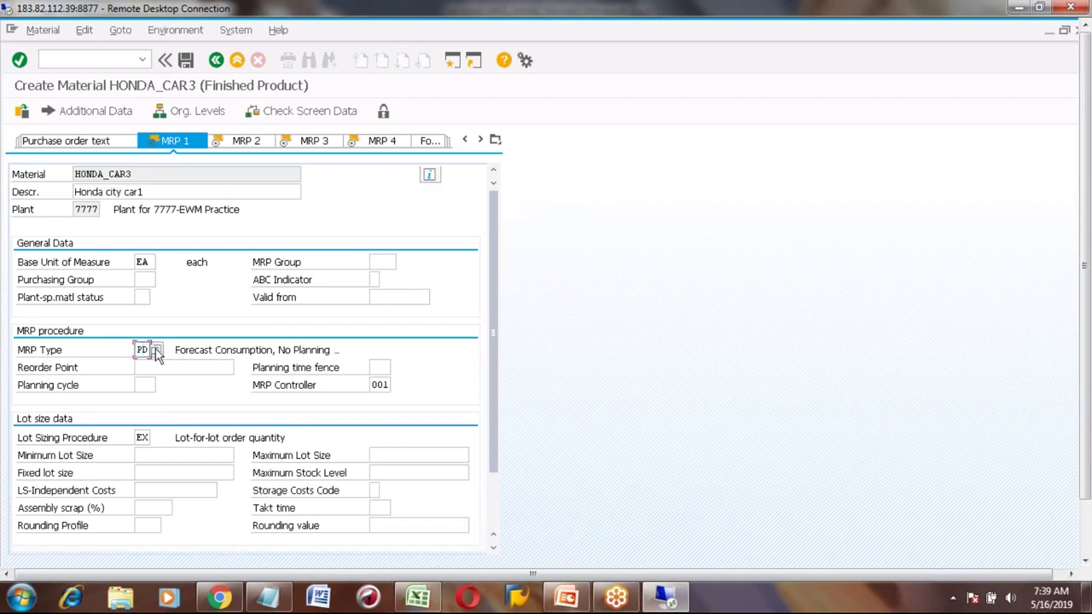
pyautogui.click(158, 420)
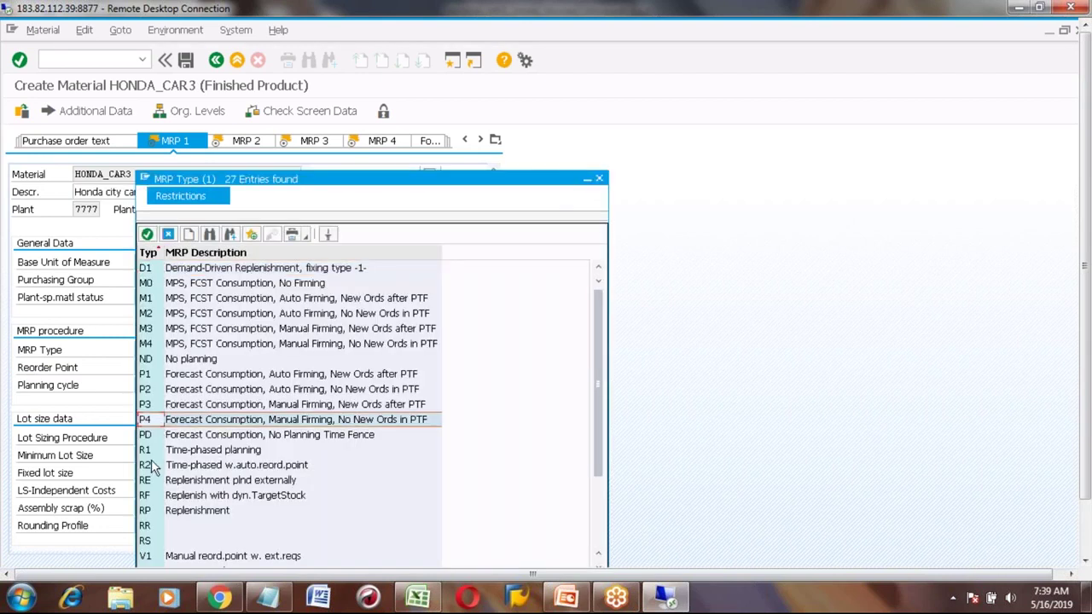
pyautogui.doubleClick(146, 451)
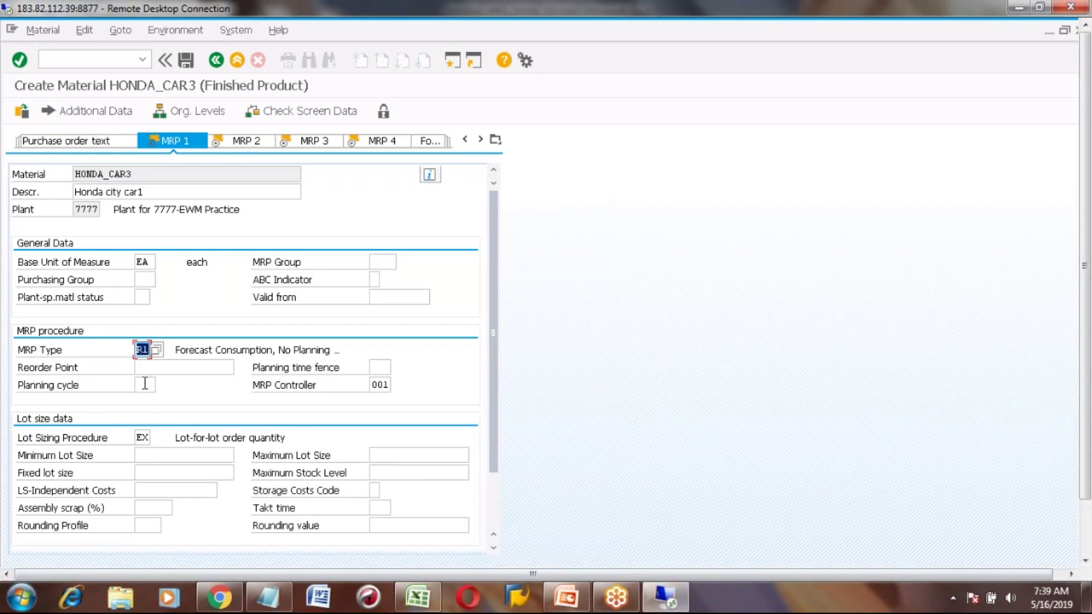
# Assign planning calendar PL1, Planning only Mondays, as the planning cycle, continue to the MRP 2 view and save the material.
pyautogui.click(144, 385)
pyautogui.click(161, 385)
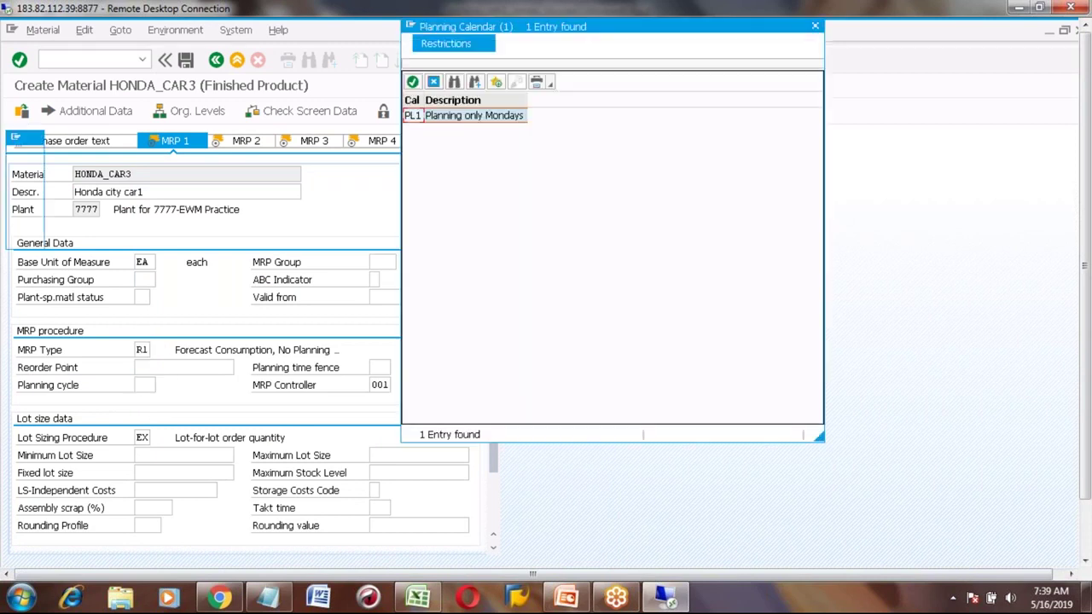
pyautogui.doubleClick(413, 115)
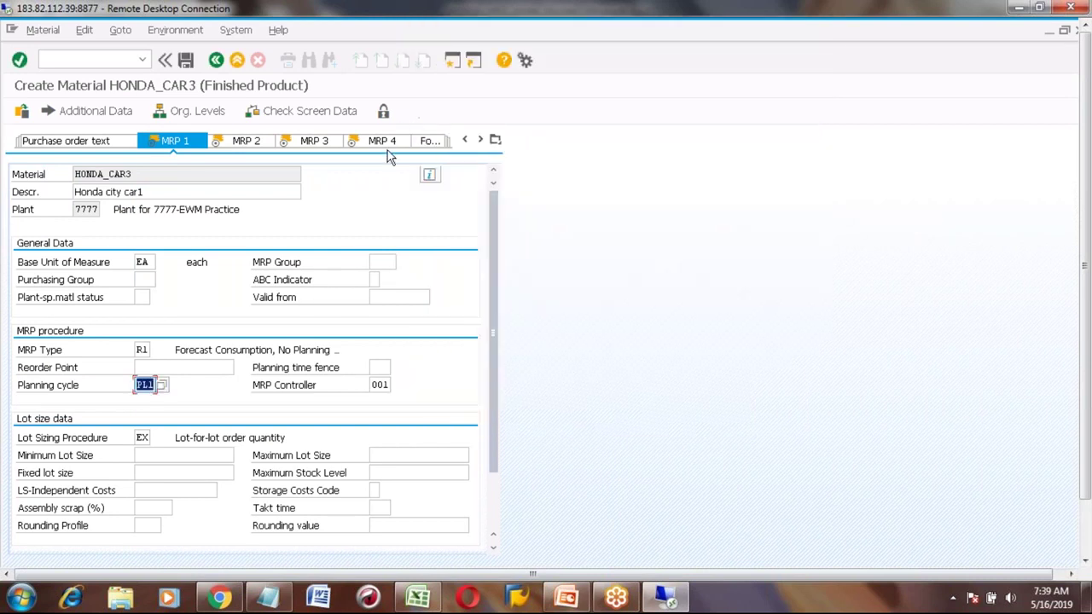
pyautogui.press('Return')
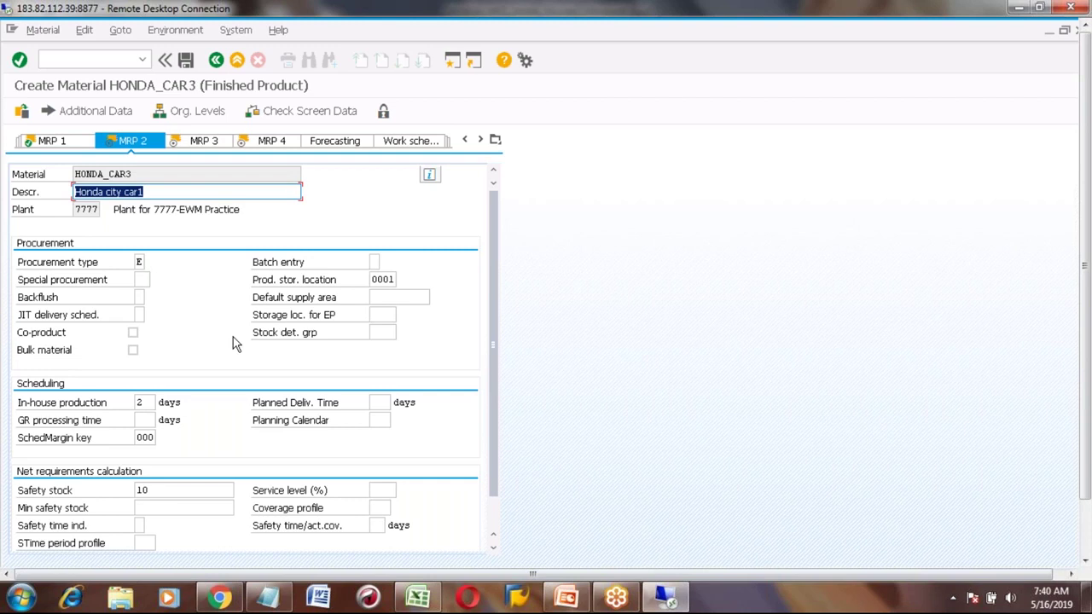
pyautogui.click(185, 61)
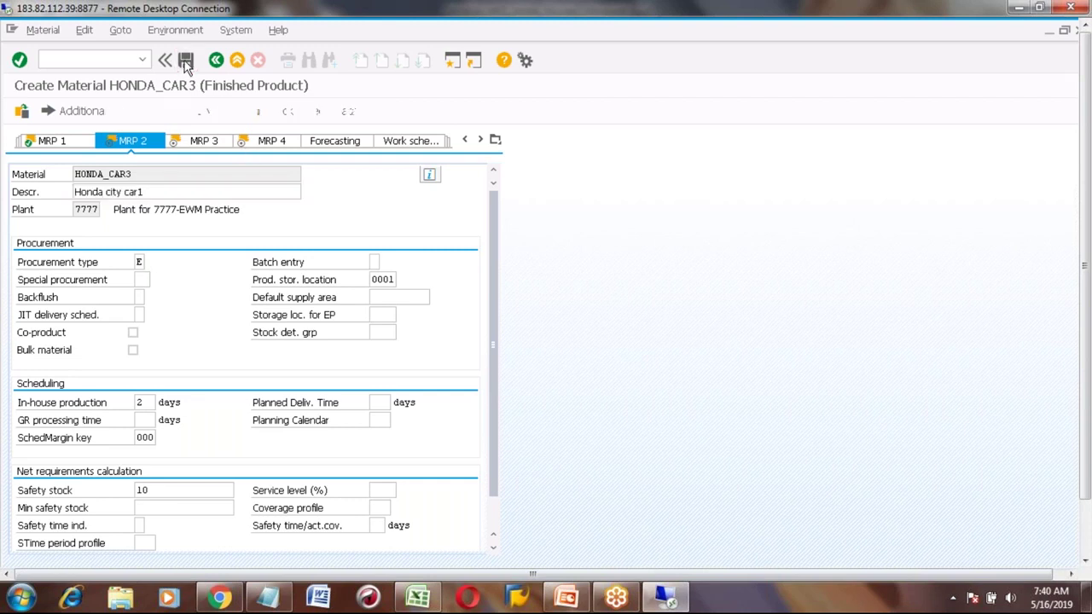